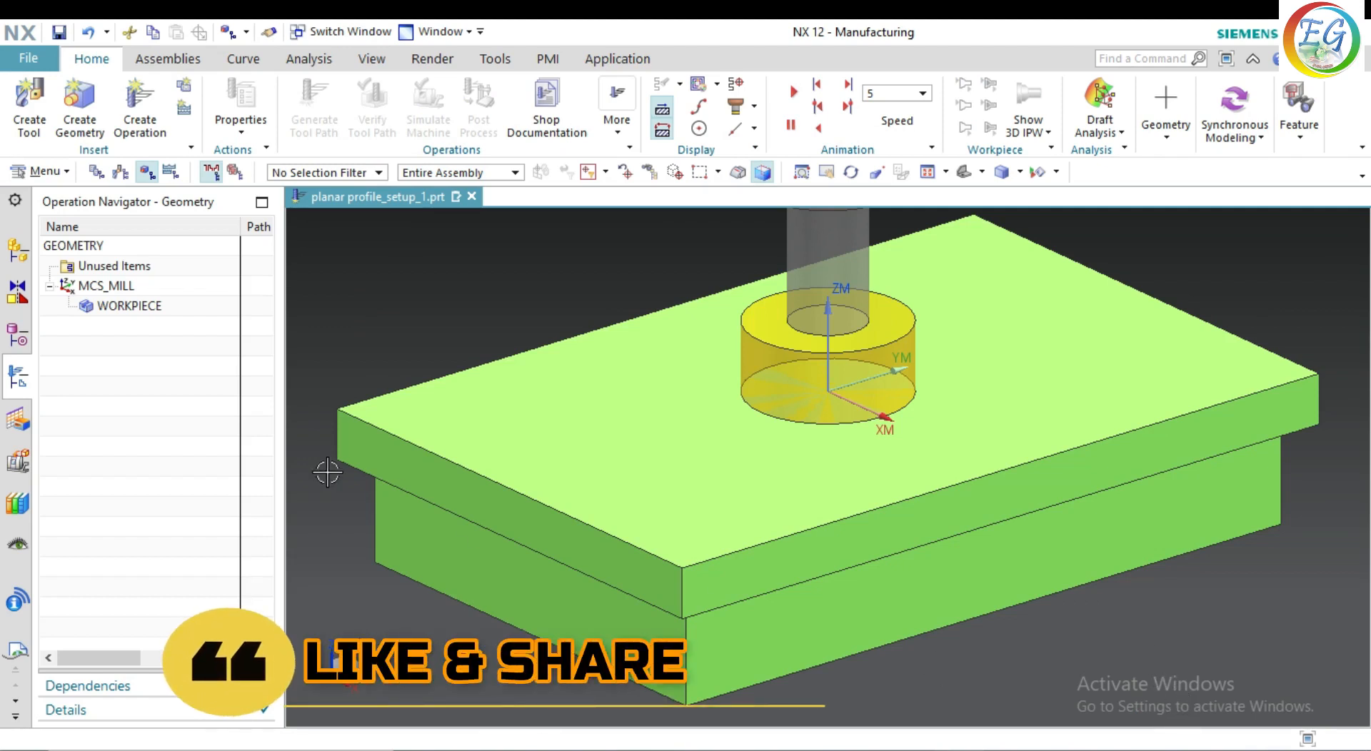
# Step: Create a Floor Wall operation of type mill_planar with program NC_PROGRAM and geometry WORKPIECE
pyautogui.click(139, 107)
pyautogui.click(138, 126)
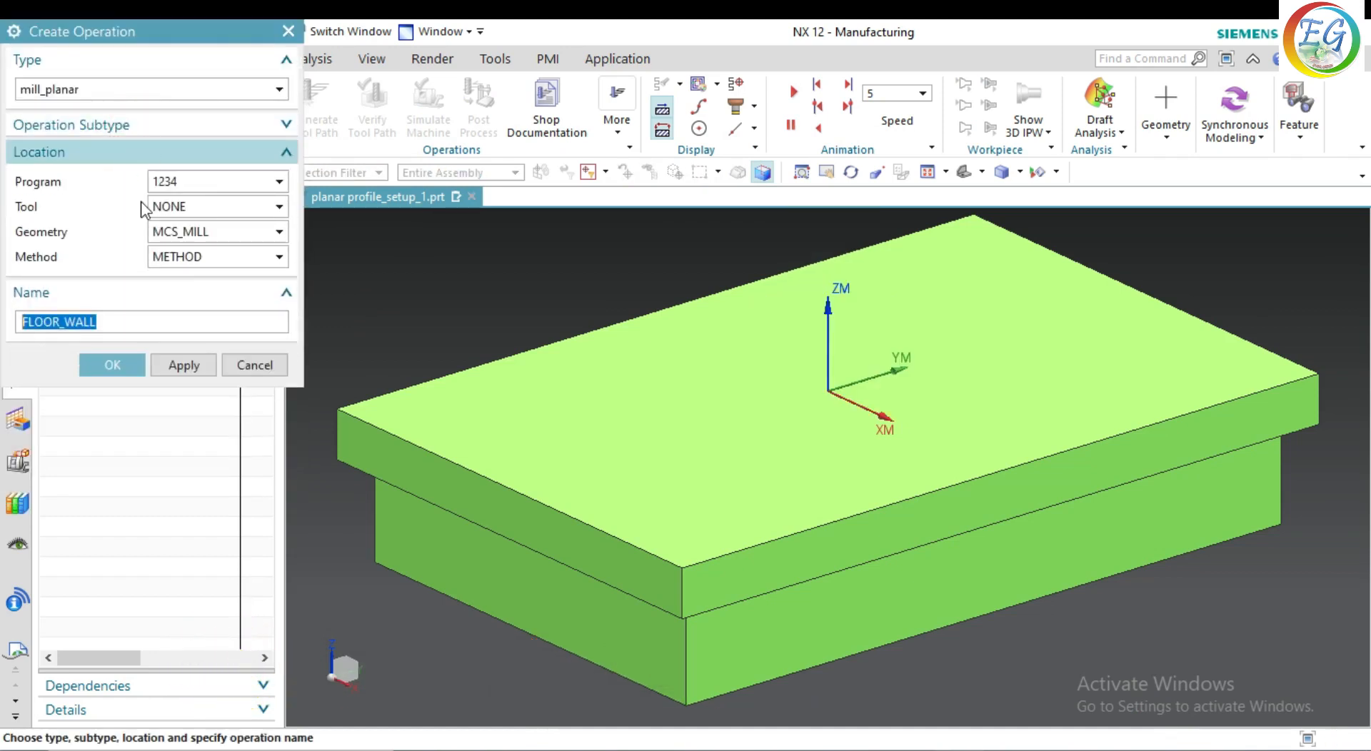
pyautogui.click(168, 126)
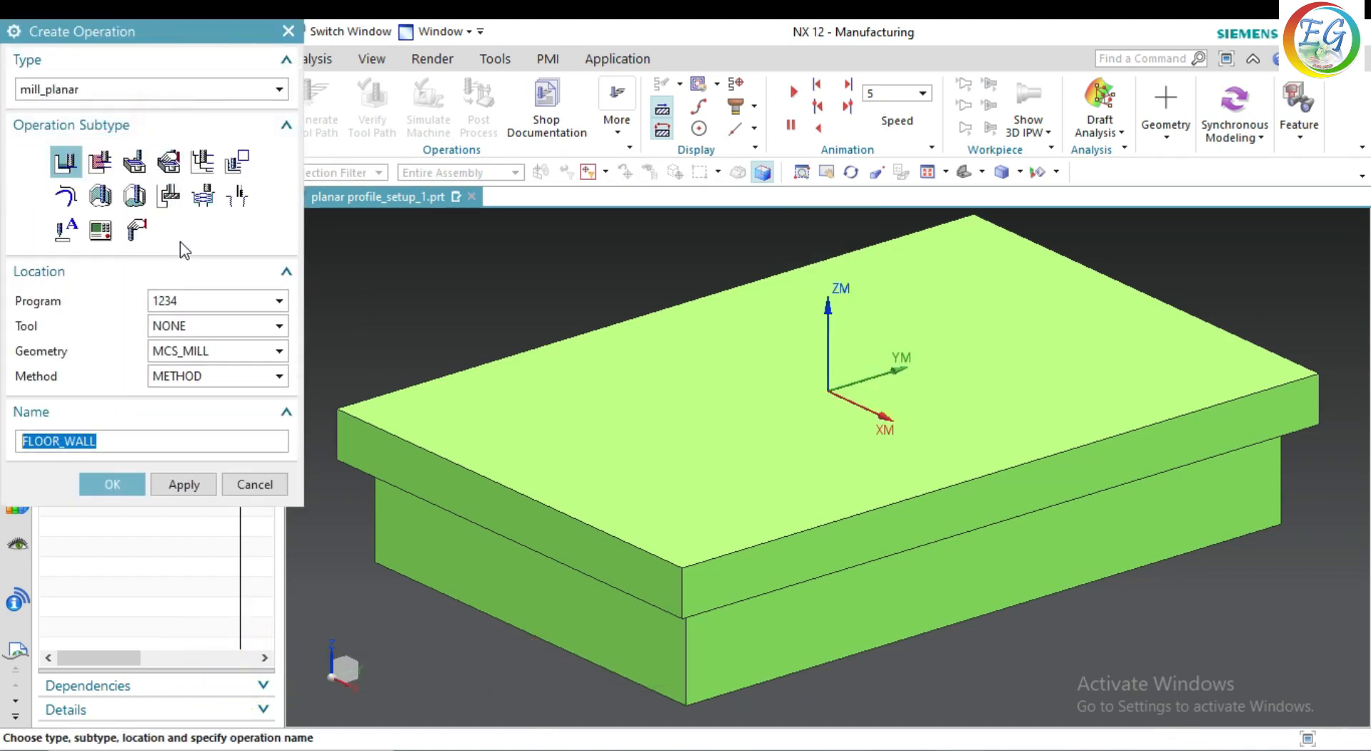
pyautogui.moveTo(238, 171)
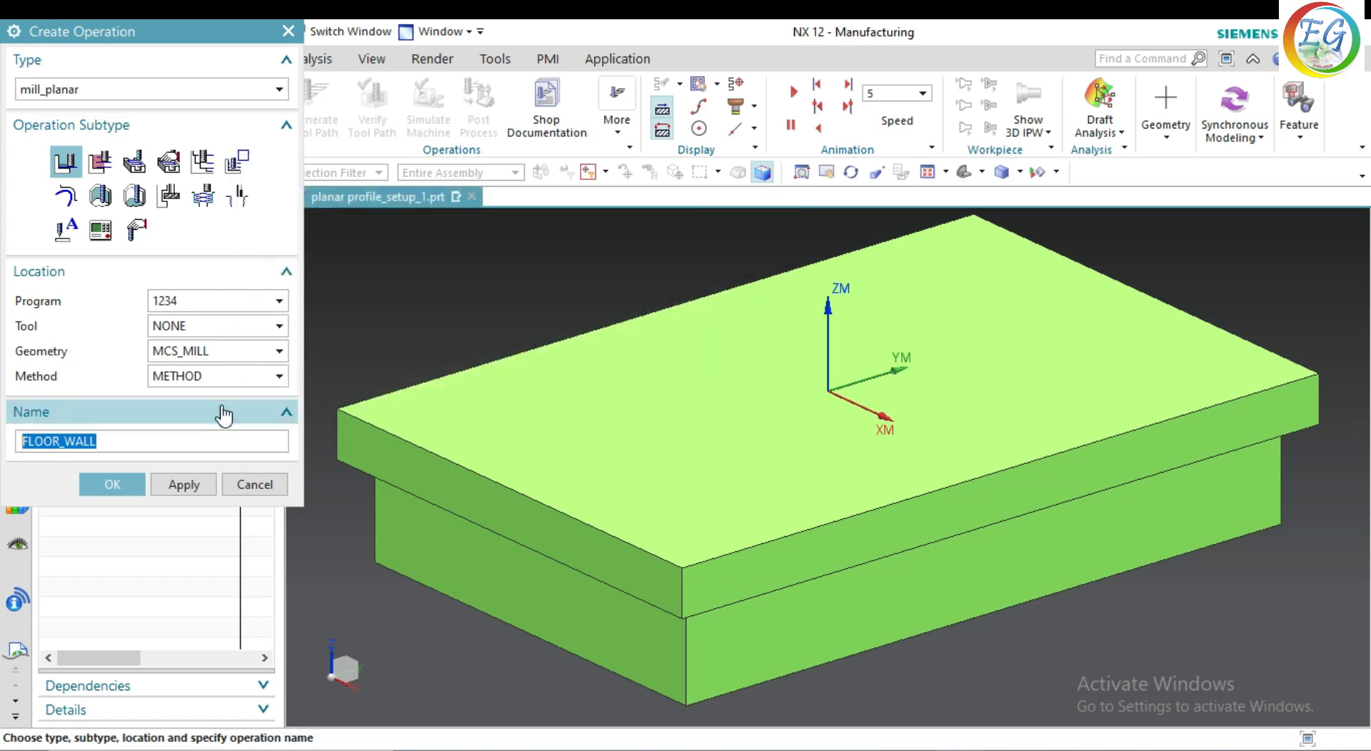
pyautogui.moveTo(249, 42); pyautogui.dragTo(278, 46)
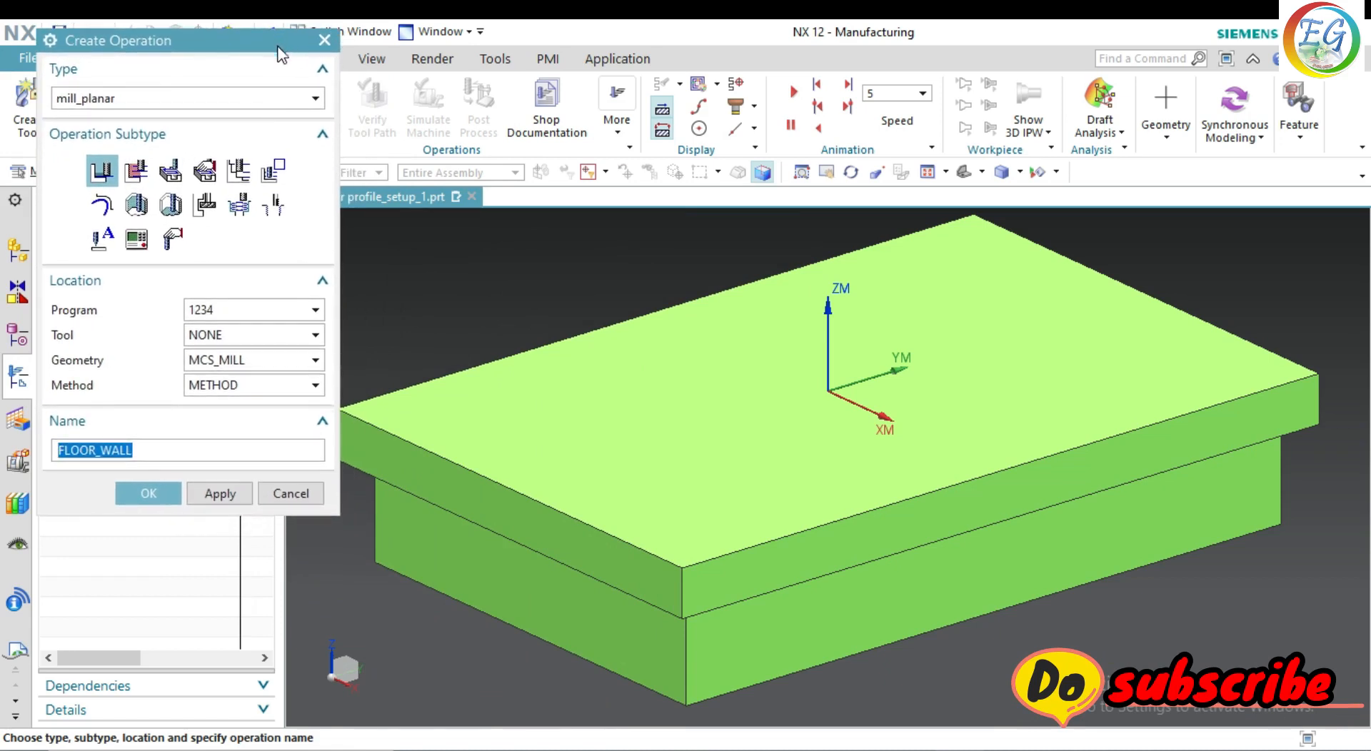
pyautogui.click(251, 307)
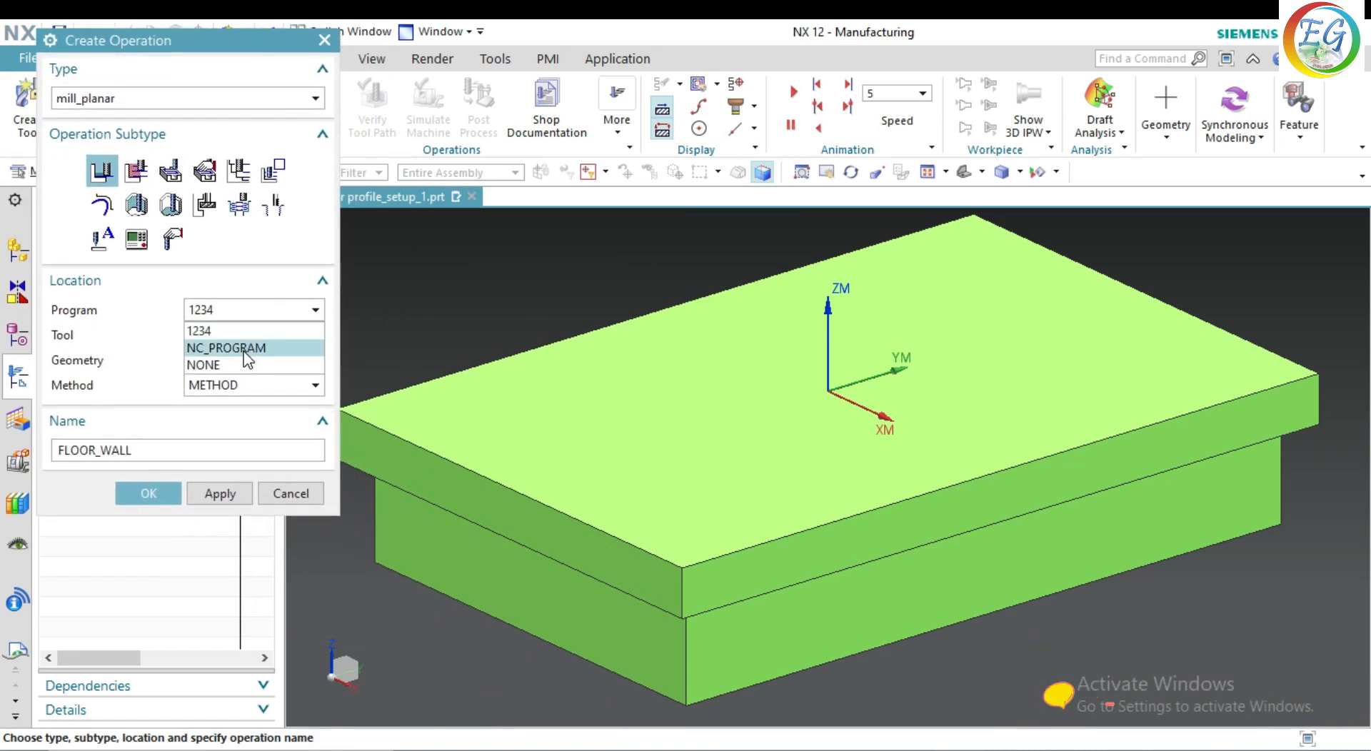
pyautogui.click(243, 344)
pyautogui.click(245, 364)
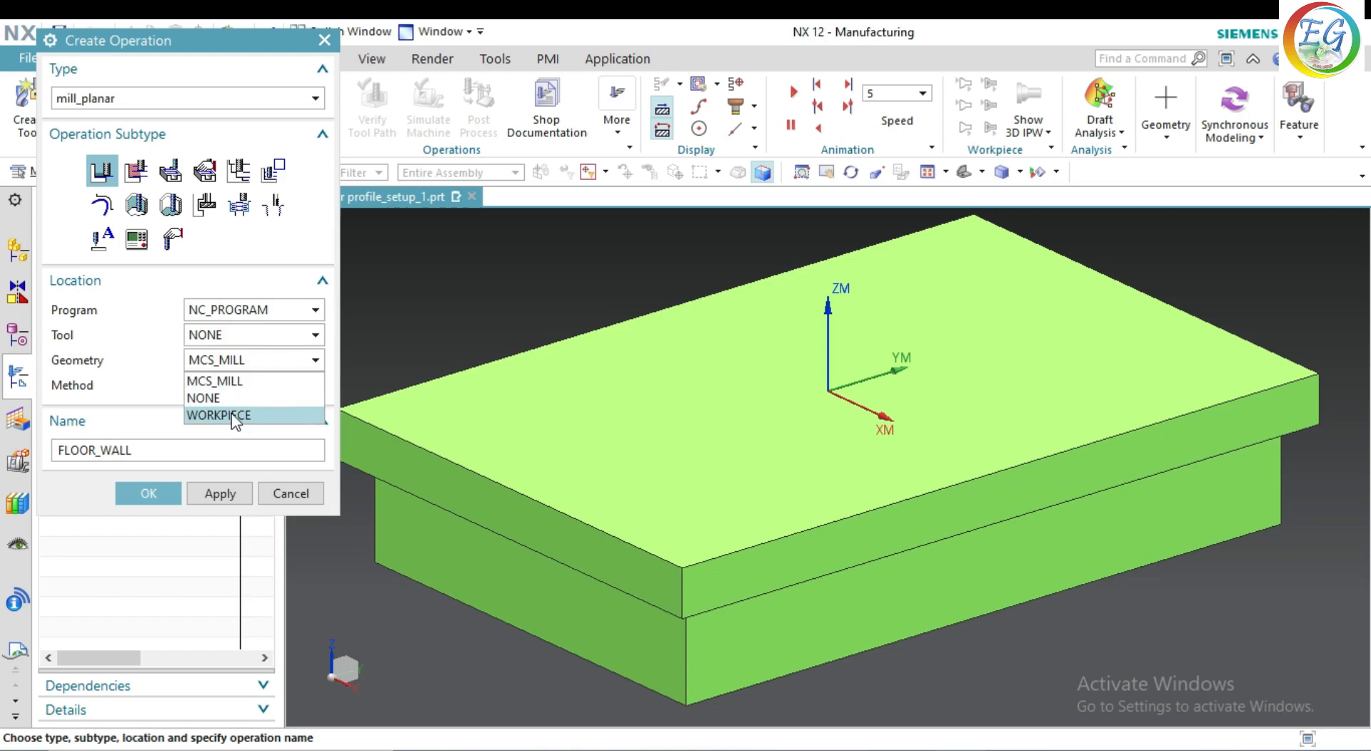
pyautogui.click(238, 415)
pyautogui.click(140, 492)
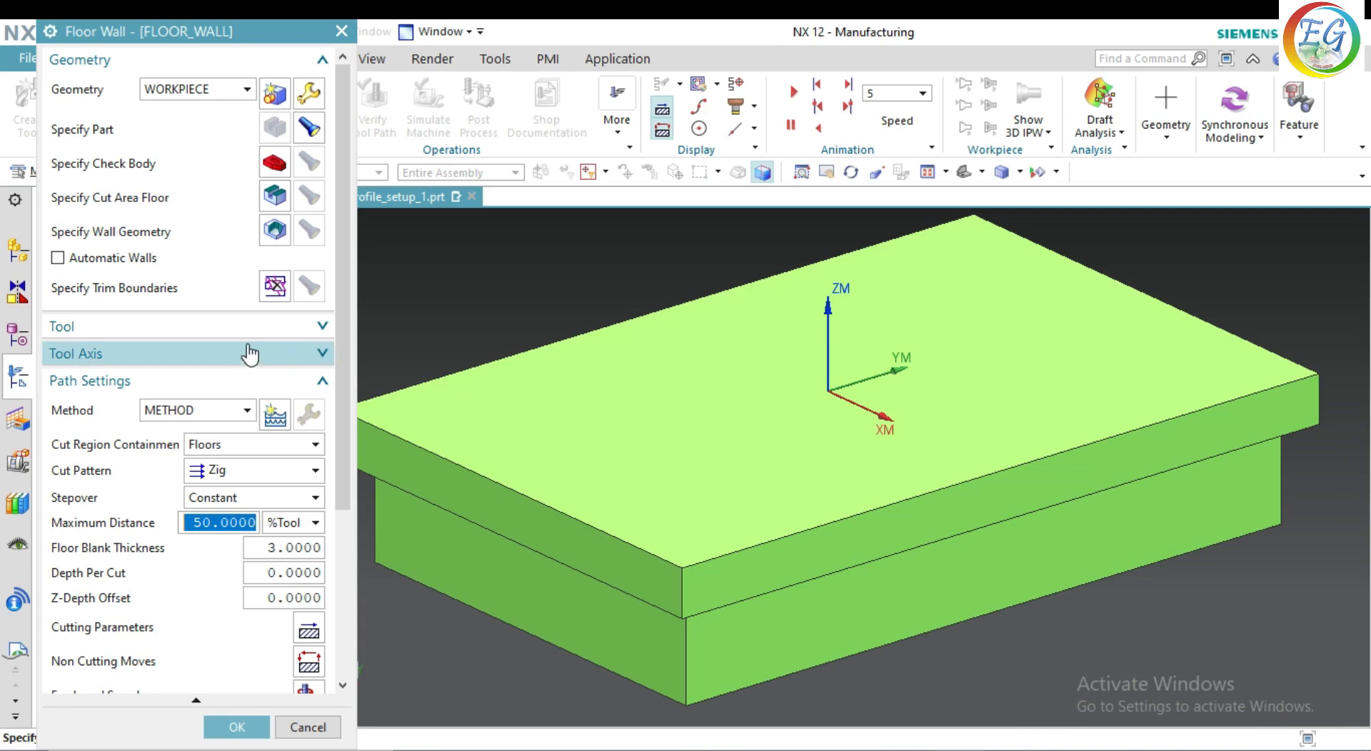
# Step: Assign the existing tool UGT0221_010 to the Floor Wall operation
pyautogui.click(283, 331)
pyautogui.click(215, 355)
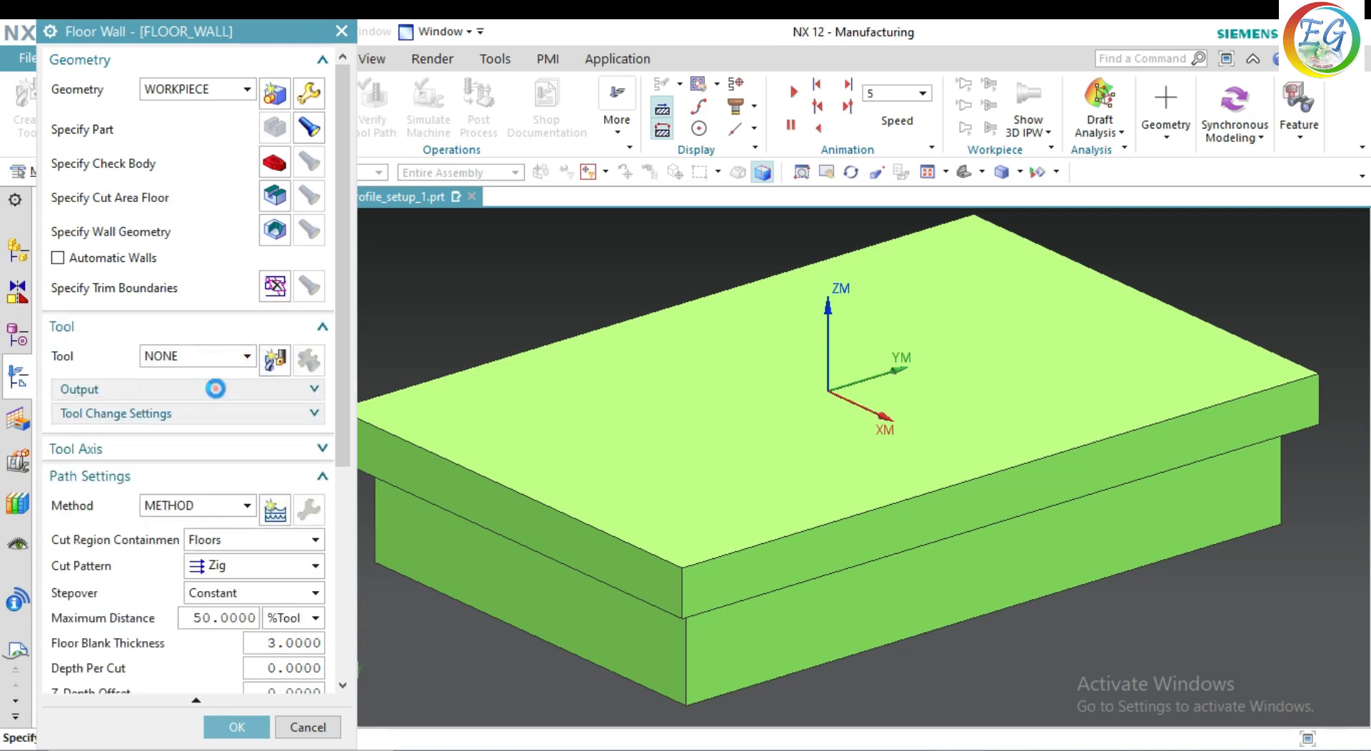
pyautogui.click(217, 391)
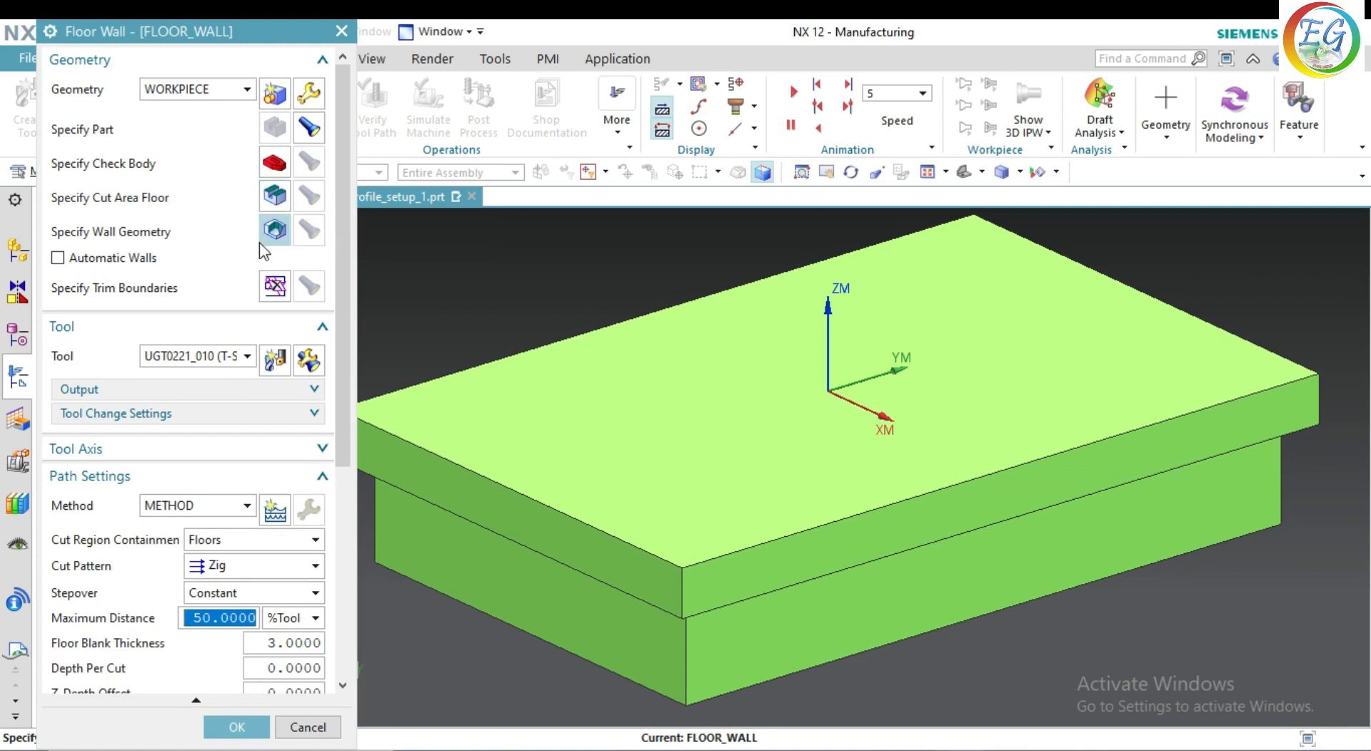
# Step: Specify the downward-facing ledge face beneath the part's overhanging upper plate as the cut area floor
pyautogui.click(279, 202)
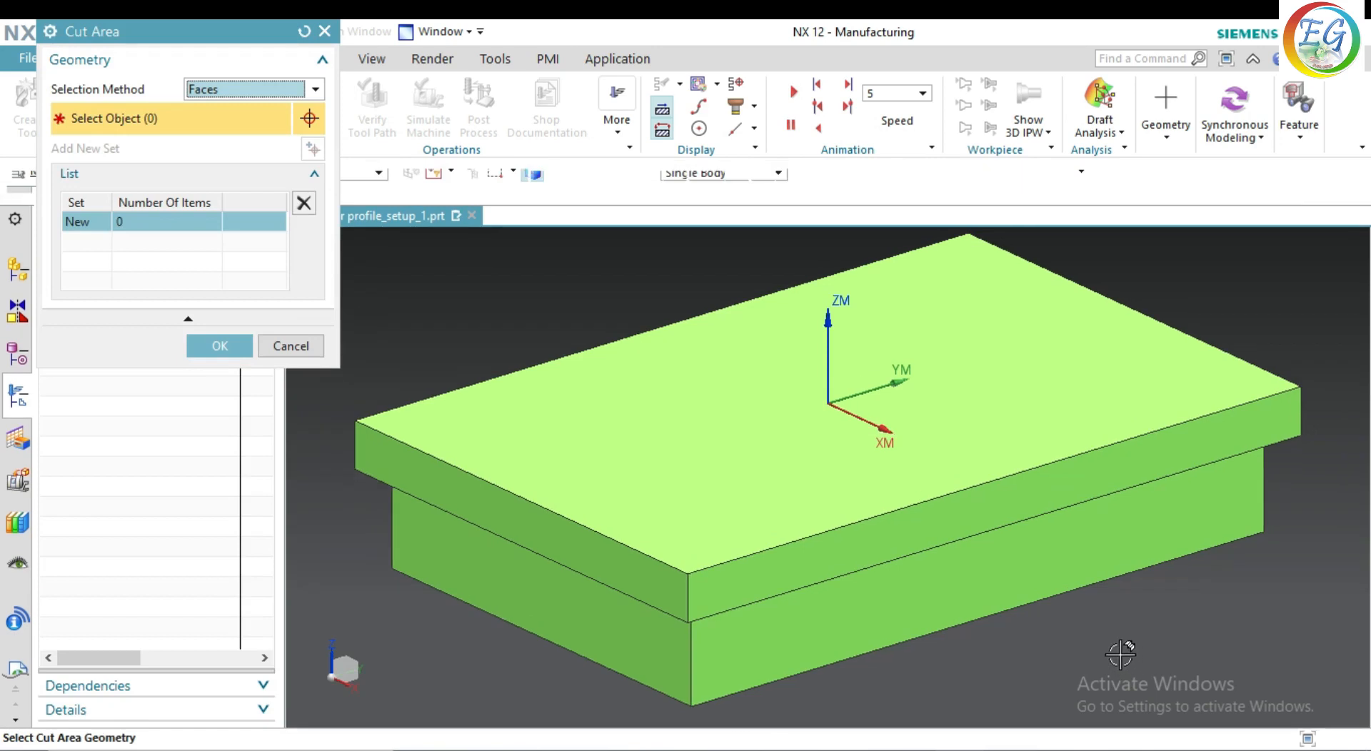
pyautogui.click(317, 90)
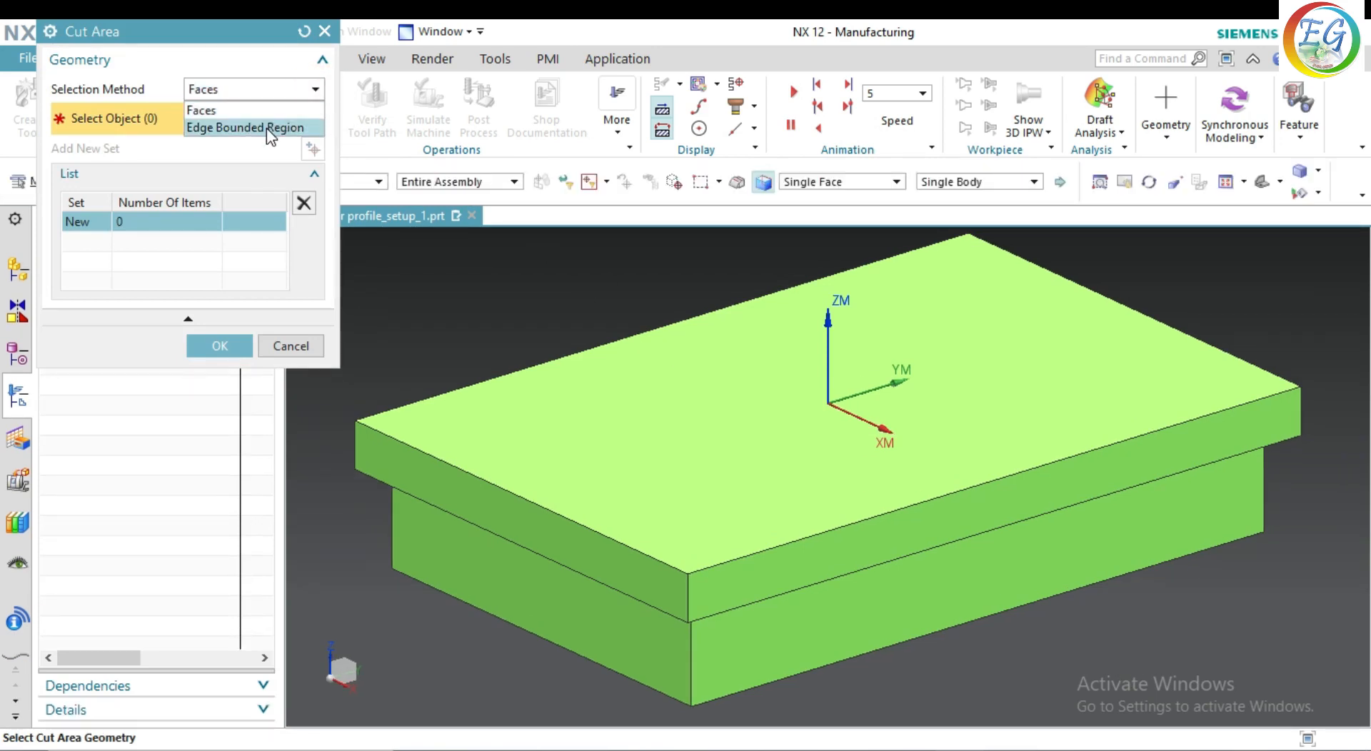
pyautogui.click(274, 92)
pyautogui.moveTo(1126, 624); pyautogui.dragTo(1084, 462, button='middle')
pyautogui.click(1082, 400)
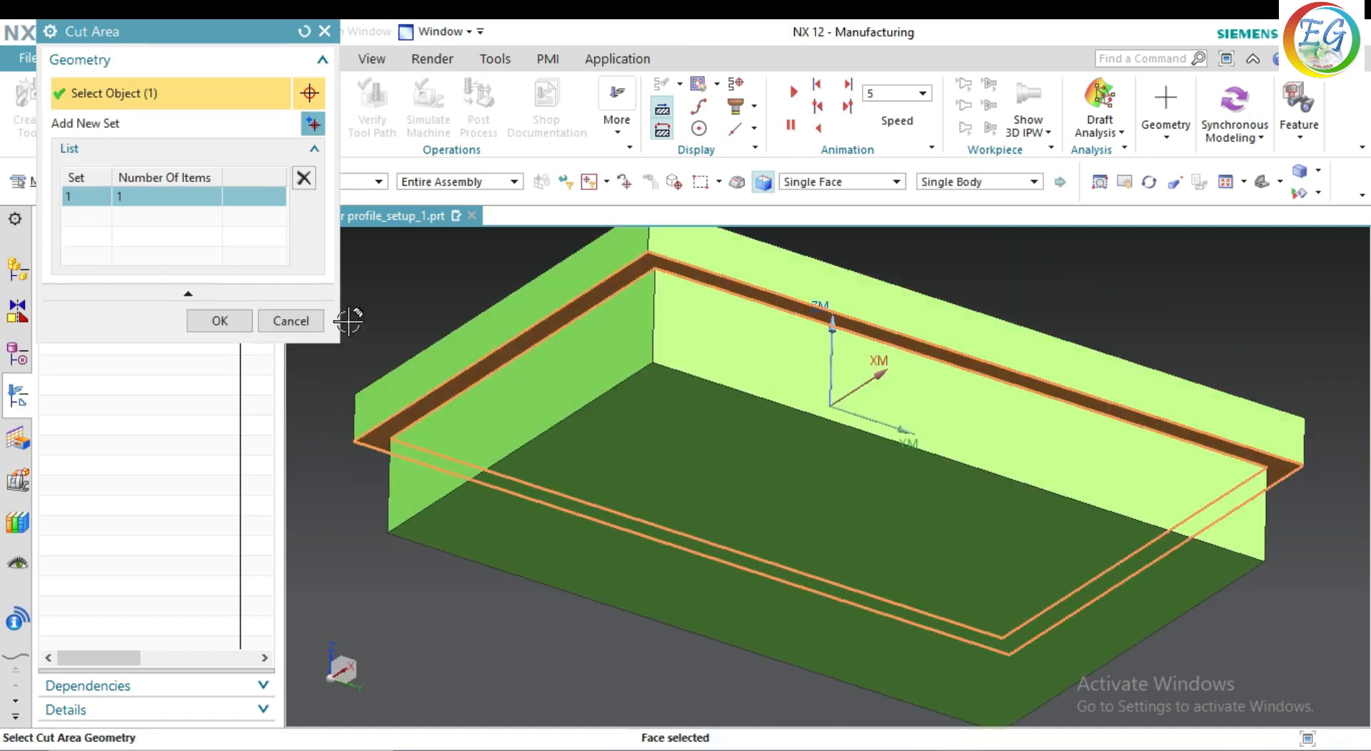
pyautogui.click(220, 319)
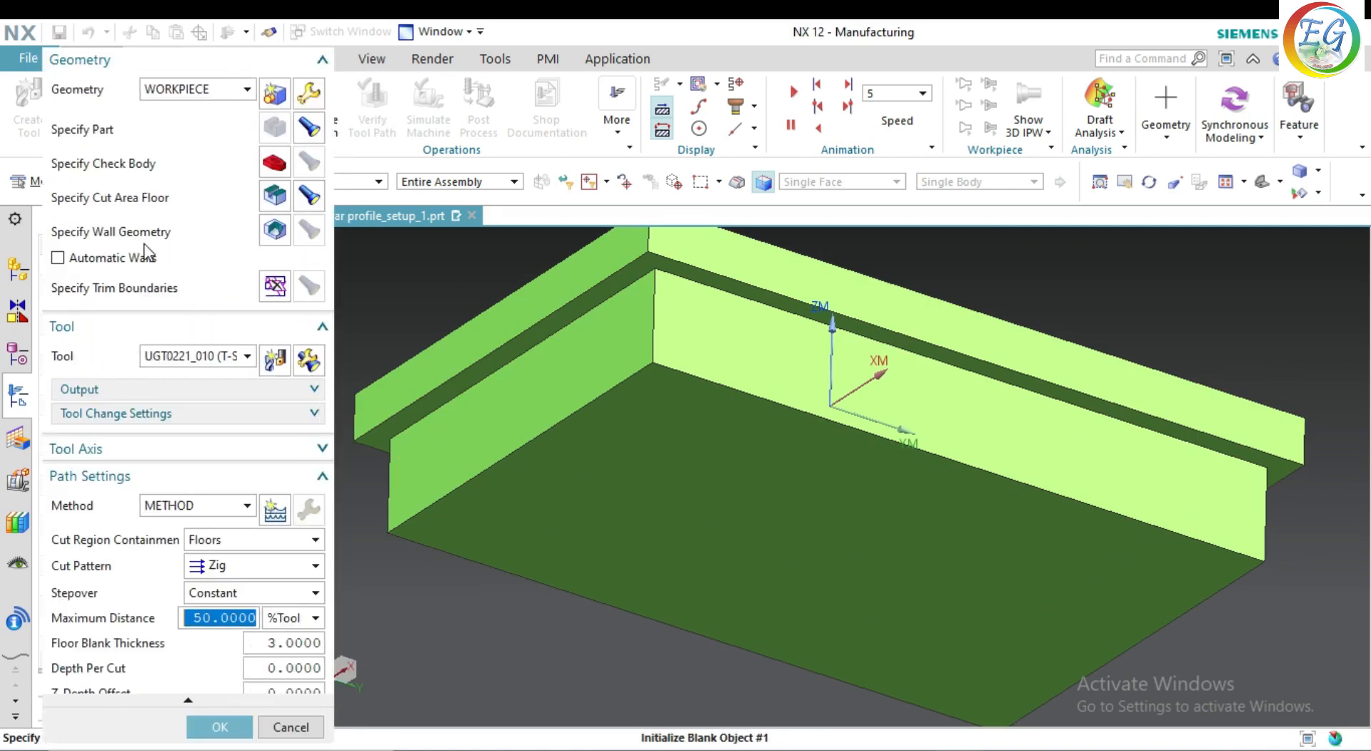
# Step: Specify the four side faces of the part's narrower lower block as the wall geometry
pyautogui.click(275, 229)
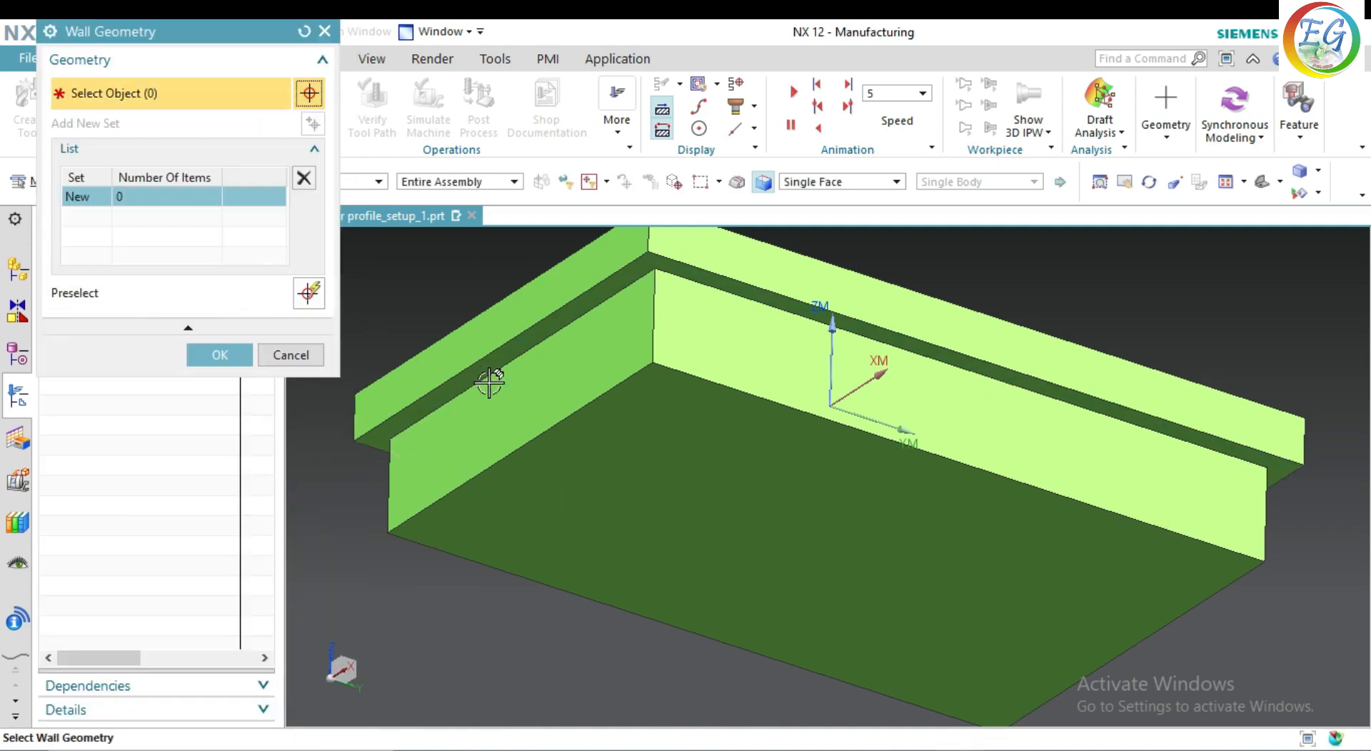
pyautogui.click(573, 379)
pyautogui.click(802, 368)
pyautogui.moveTo(1355, 582); pyautogui.dragTo(909, 566, button='middle')
pyautogui.click(884, 554)
pyautogui.click(1039, 620)
pyautogui.moveTo(1056, 640); pyautogui.dragTo(1014, 564, button='middle')
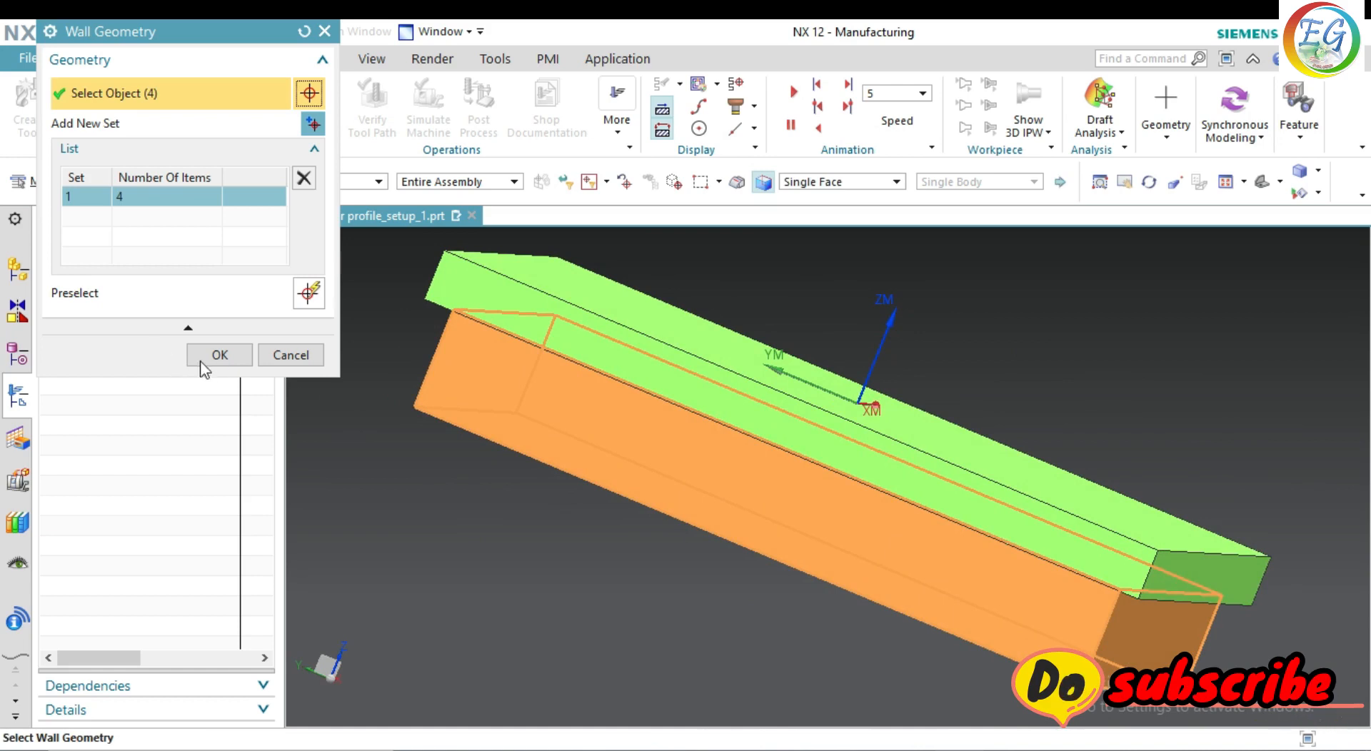
pyautogui.click(222, 355)
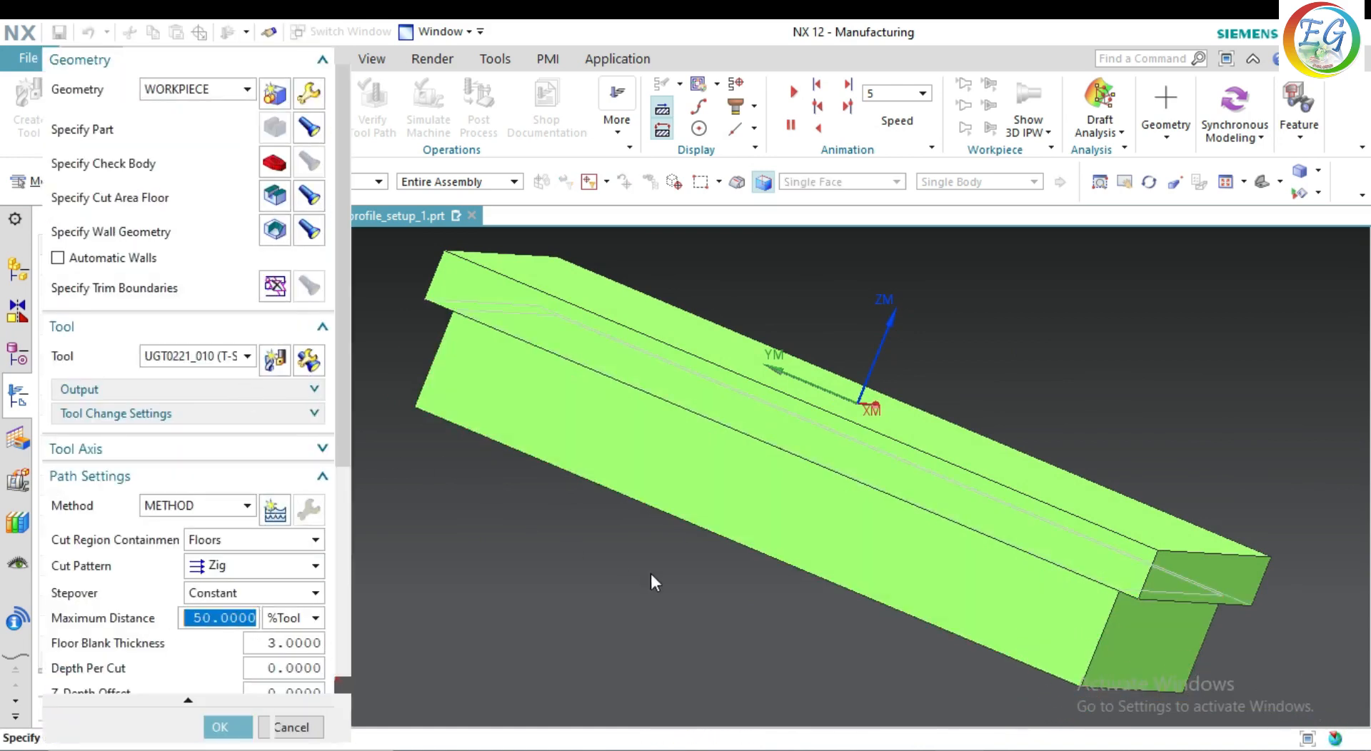
# Step: Set the Floor Wall operation's tool axis to +ZM Axis
pyautogui.scroll(-3, 654, 582)
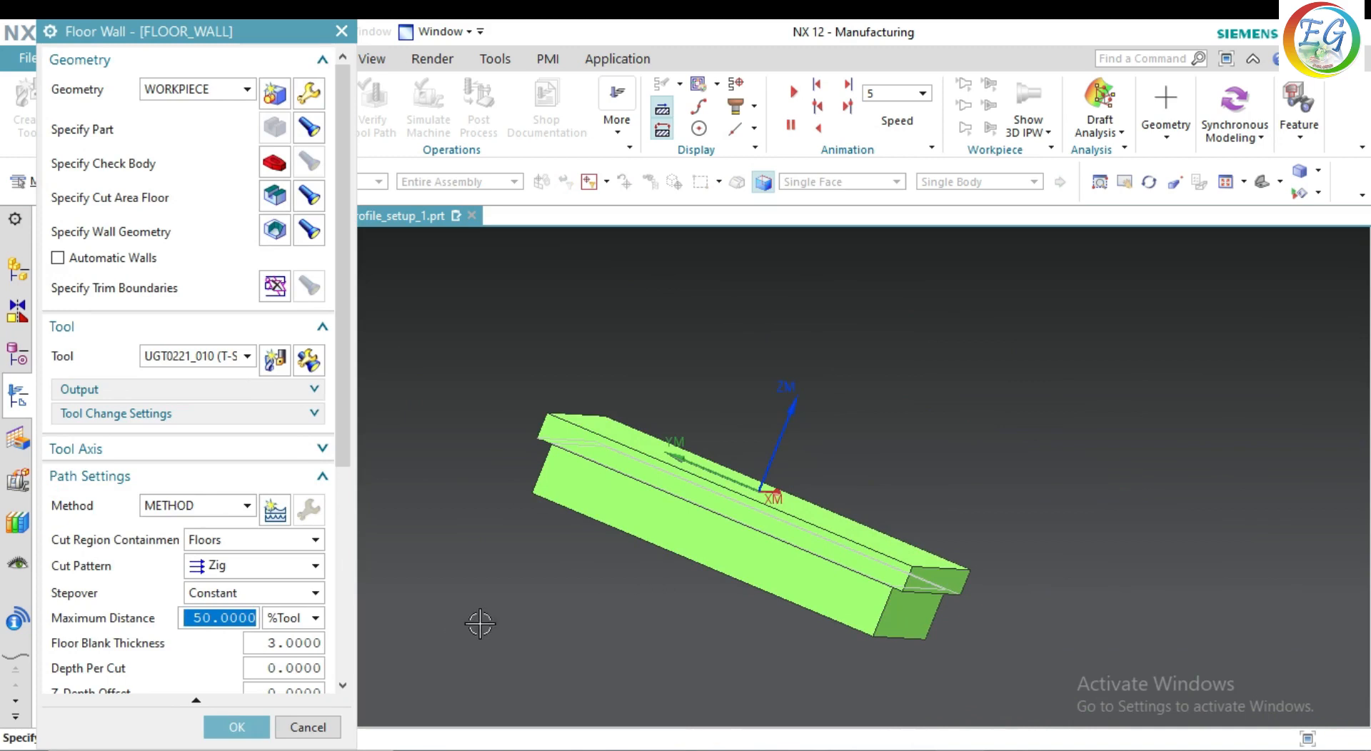
pyautogui.moveTo(565, 618)
pyautogui.mouseDown(button='middle')
pyautogui.moveTo(539, 636)
pyautogui.moveTo(564, 616)
pyautogui.mouseUp(button='middle')
pyautogui.click(208, 448)
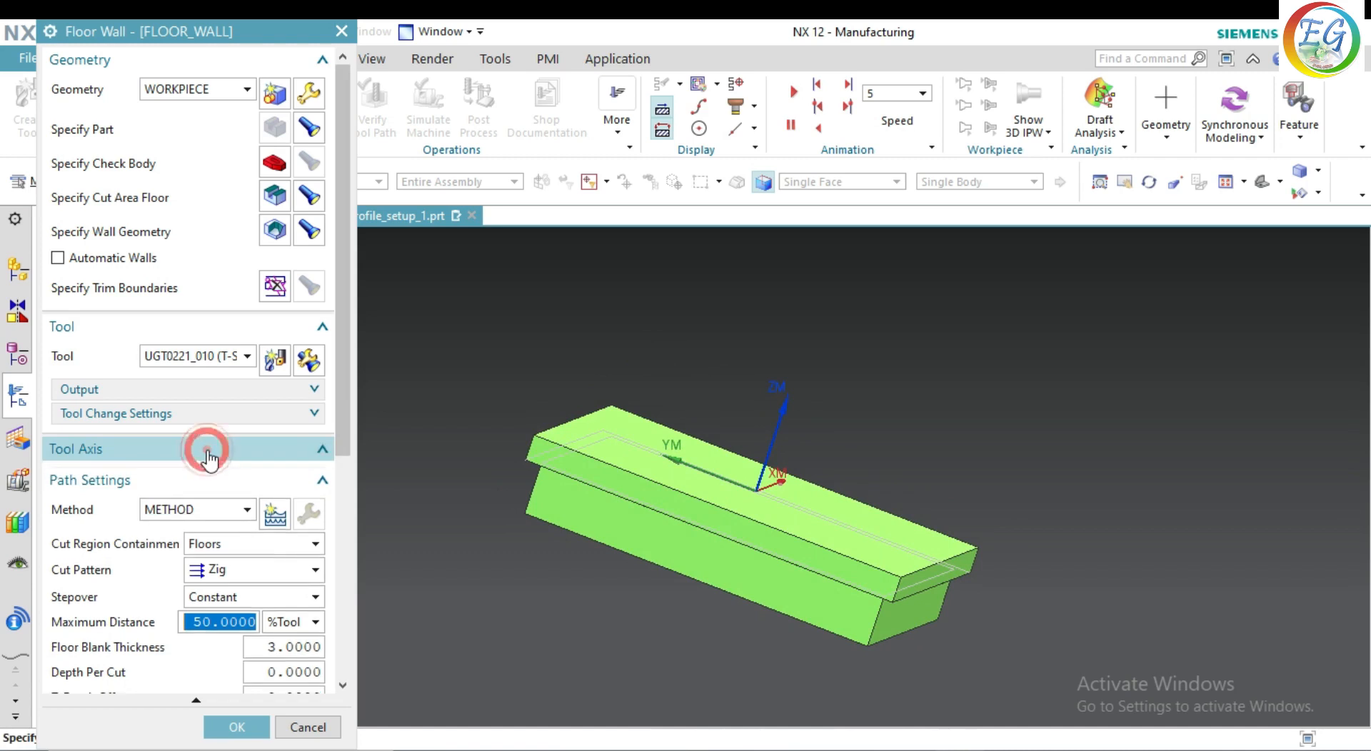
pyautogui.click(235, 478)
pyautogui.click(214, 499)
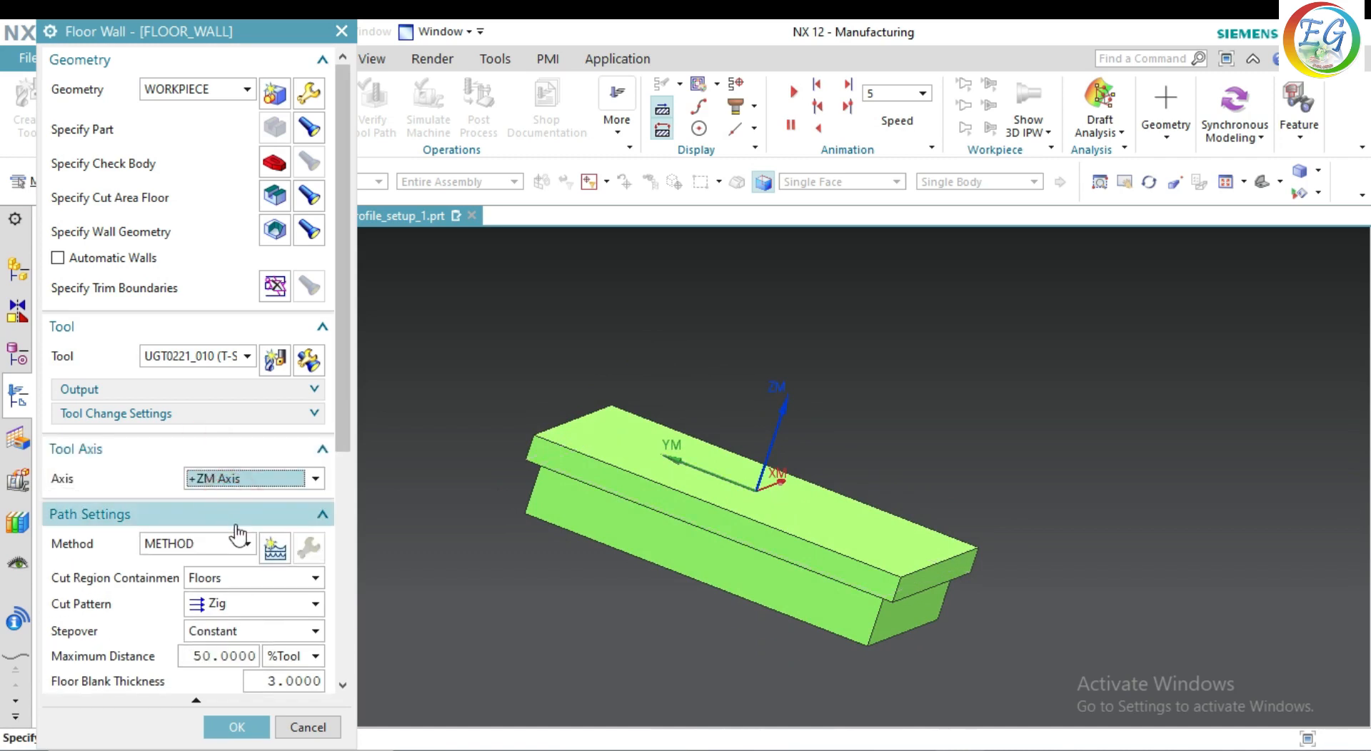
# Step: Change the cut pattern to Profile, review the path settings and discard the Floor Wall operation
pyautogui.moveTo(230, 605)
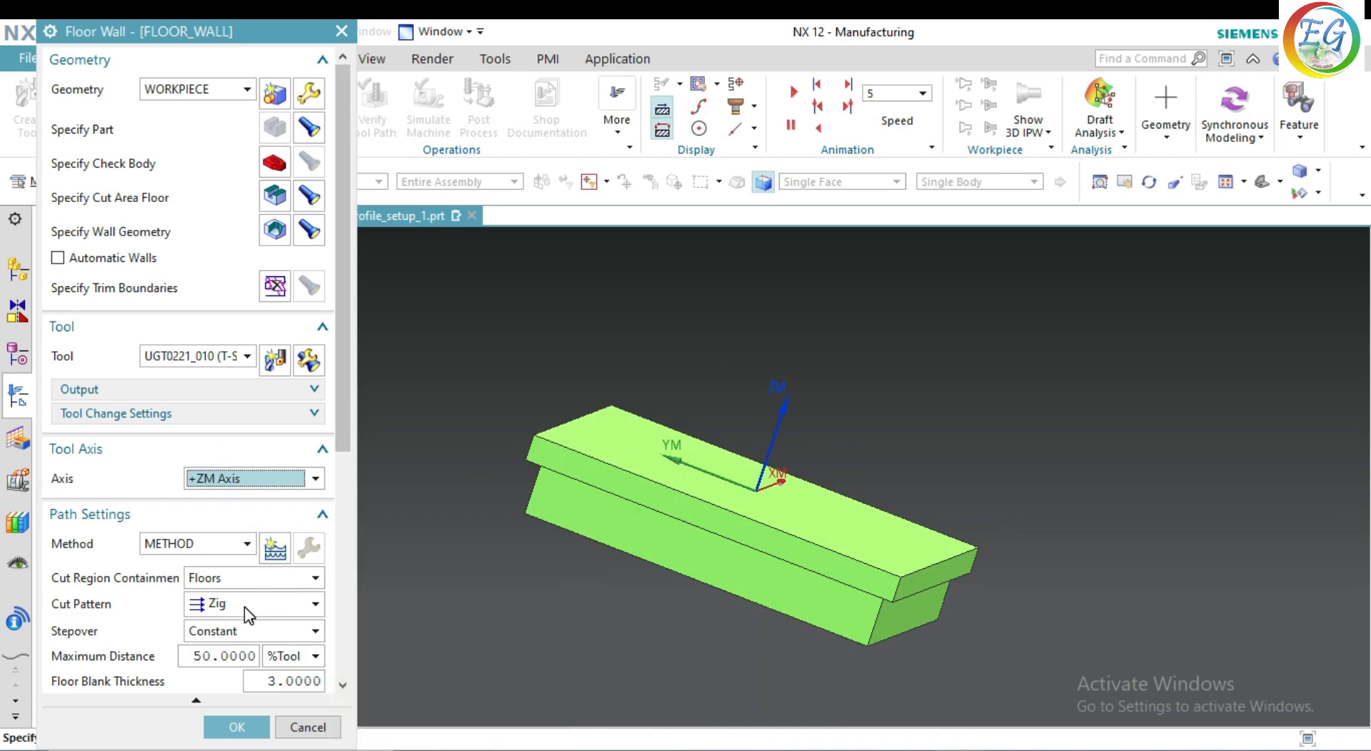
pyautogui.click(256, 606)
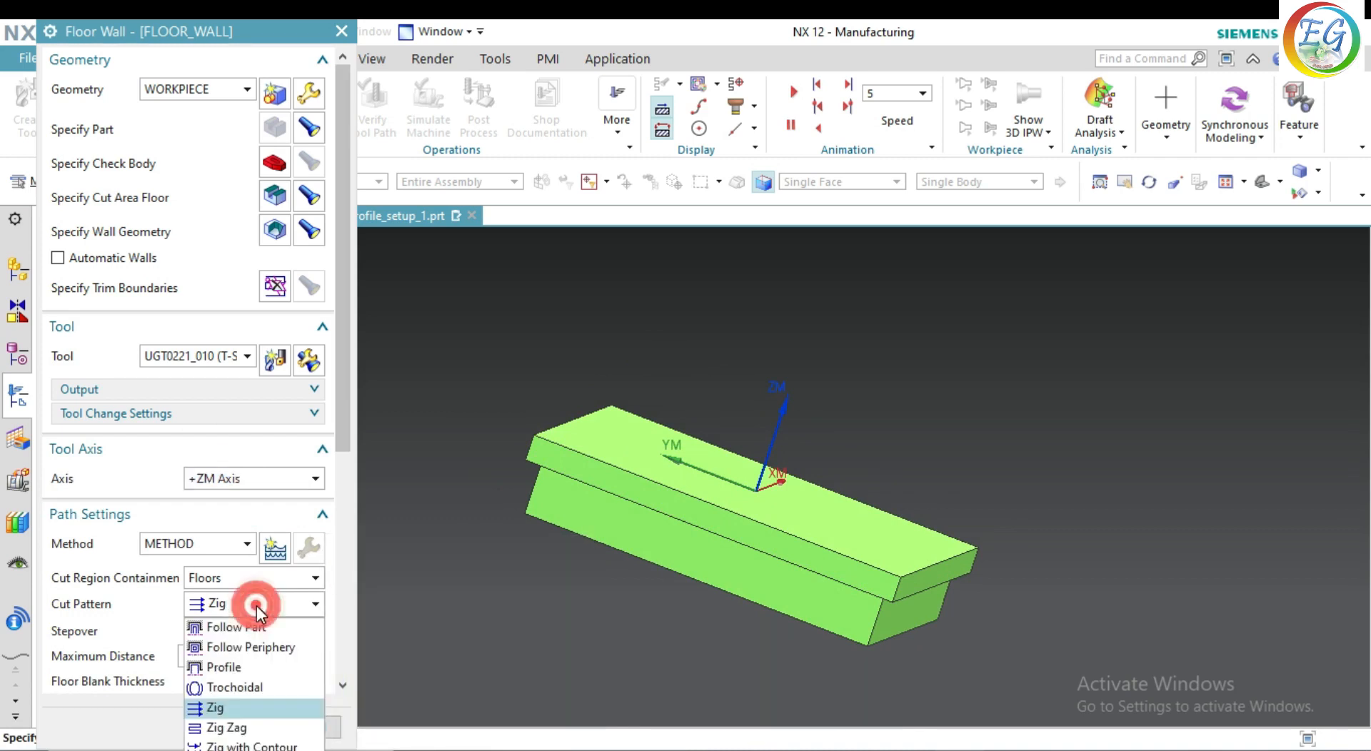
pyautogui.click(246, 670)
pyautogui.scroll(-5, 153, 622)
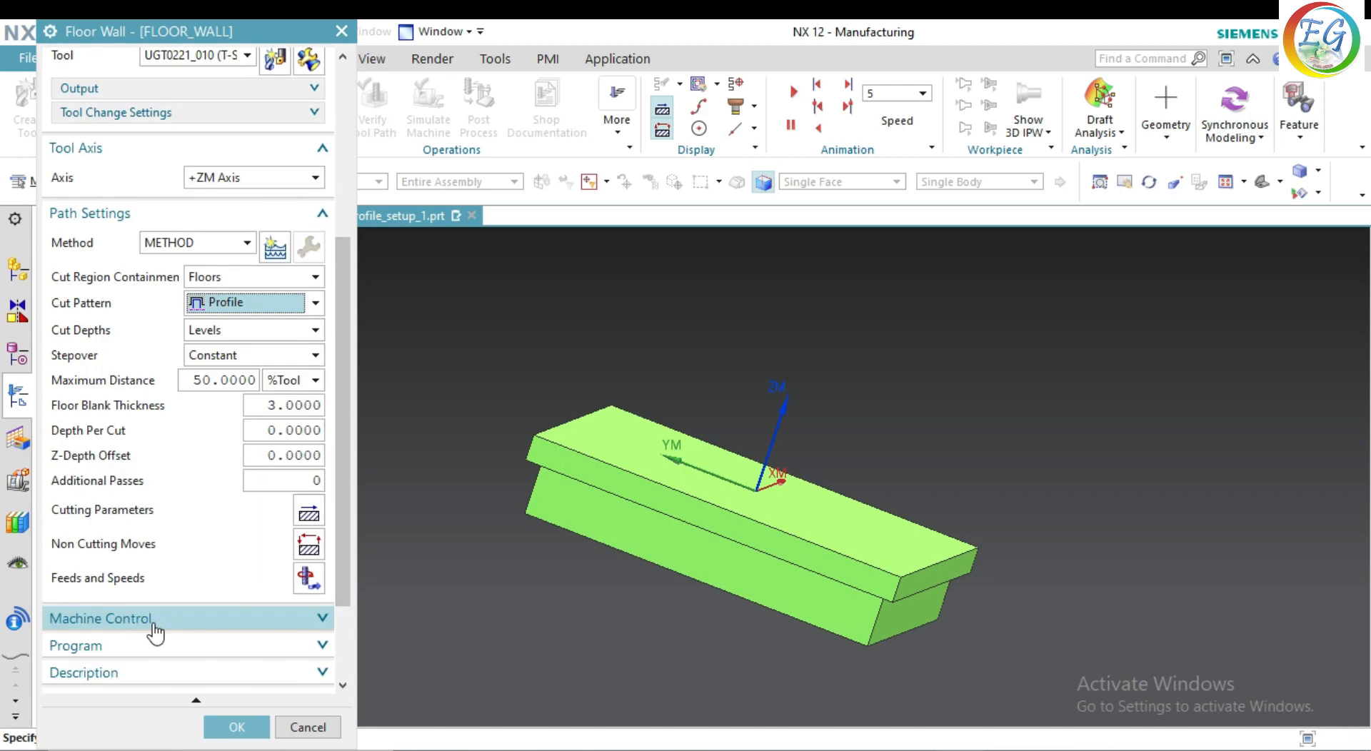
pyautogui.scroll(5, 233, 539)
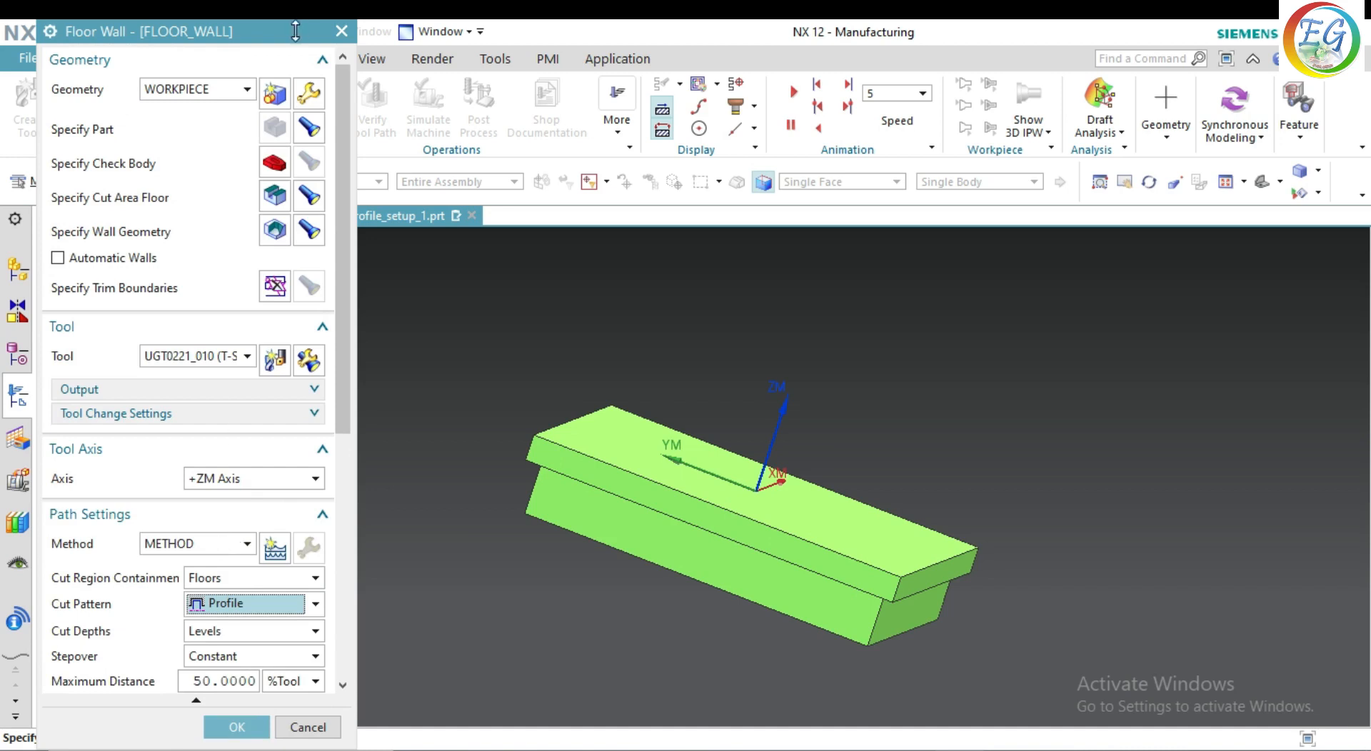
pyautogui.click(341, 31)
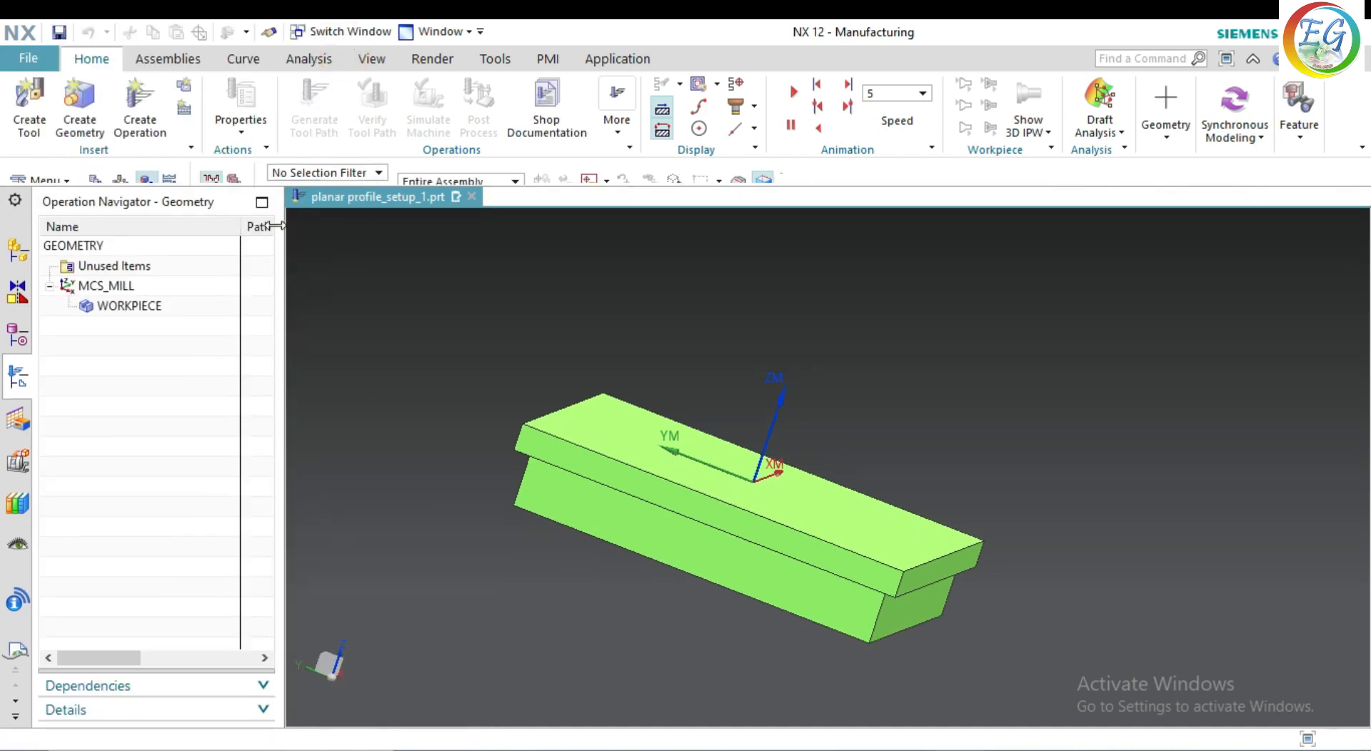
# Step: Create a Planar Profile operation in NC_PROGRAM using the WORKPIECE geometry
pyautogui.click(140, 113)
pyautogui.click(272, 162)
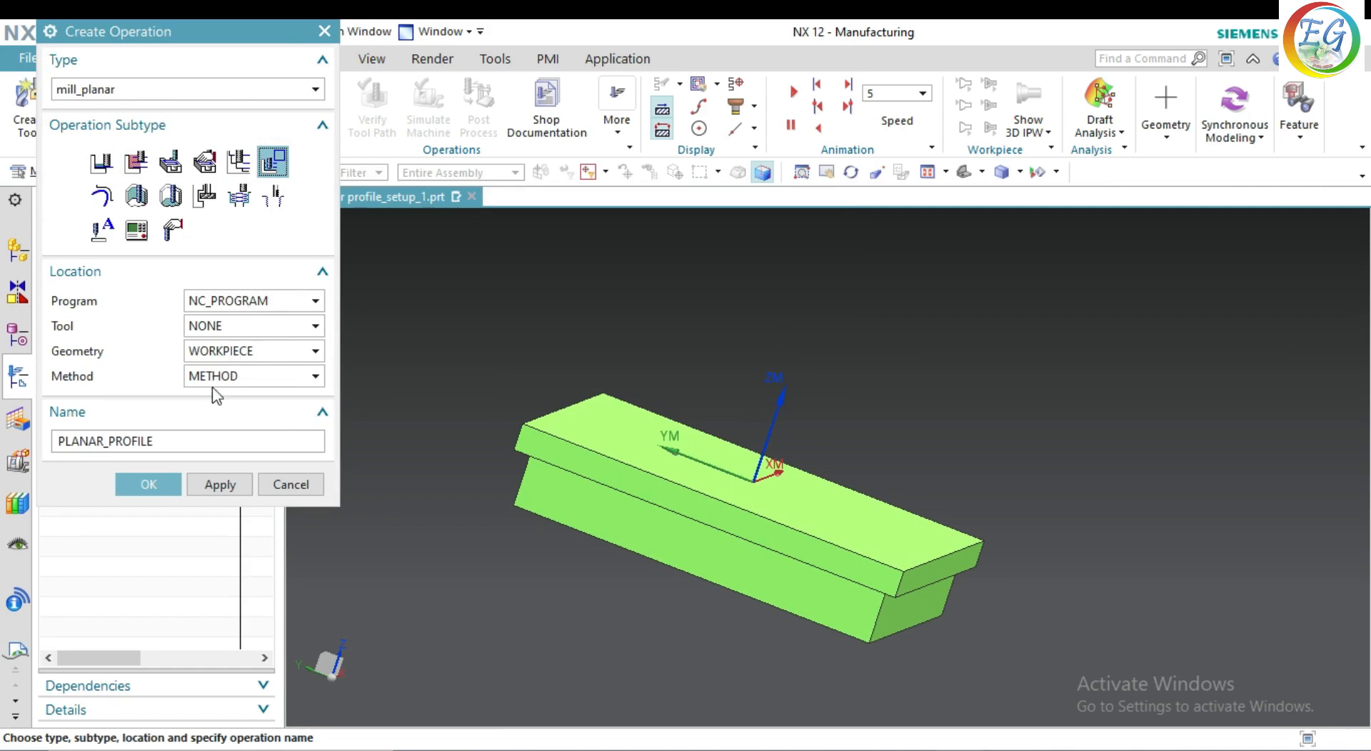
pyautogui.click(165, 478)
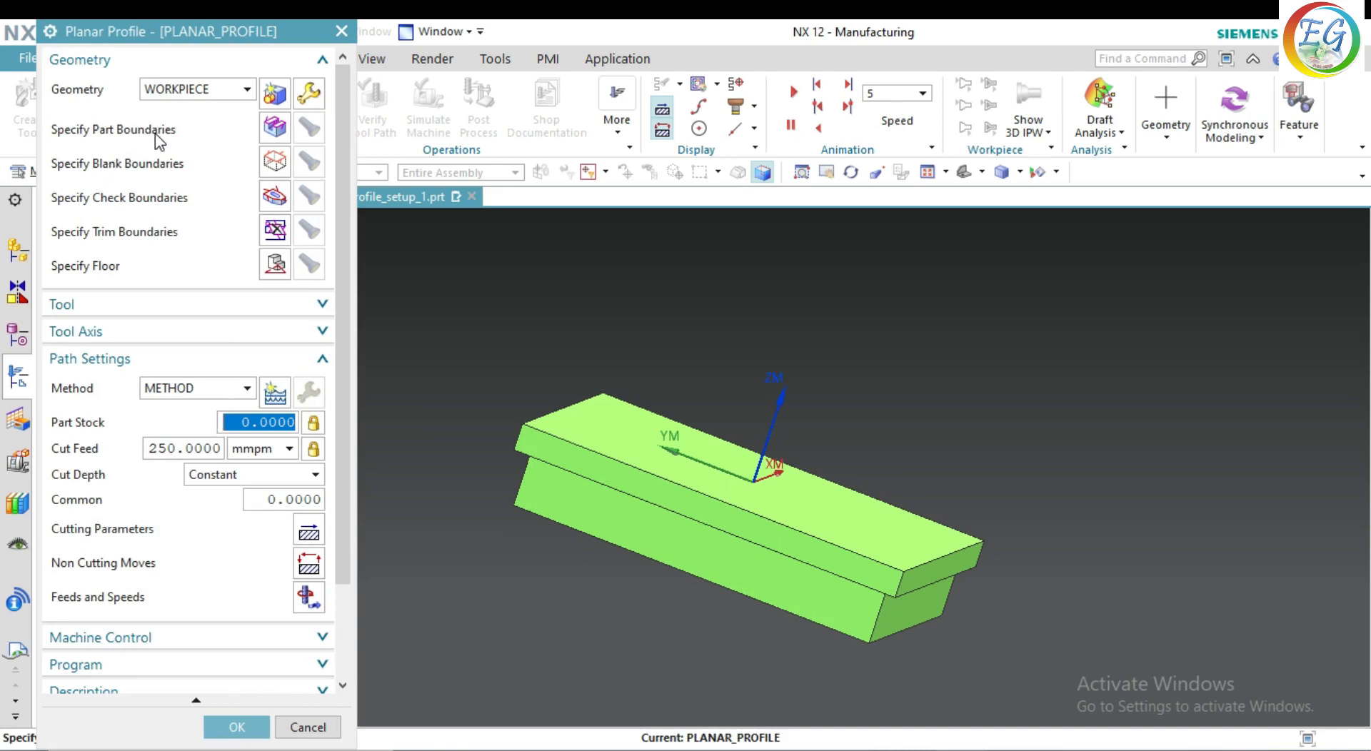
# Step: Define a closed part boundary by curves from three edges where the lower block meets the overhanging plate, with the tool side outside
pyautogui.click(266, 126)
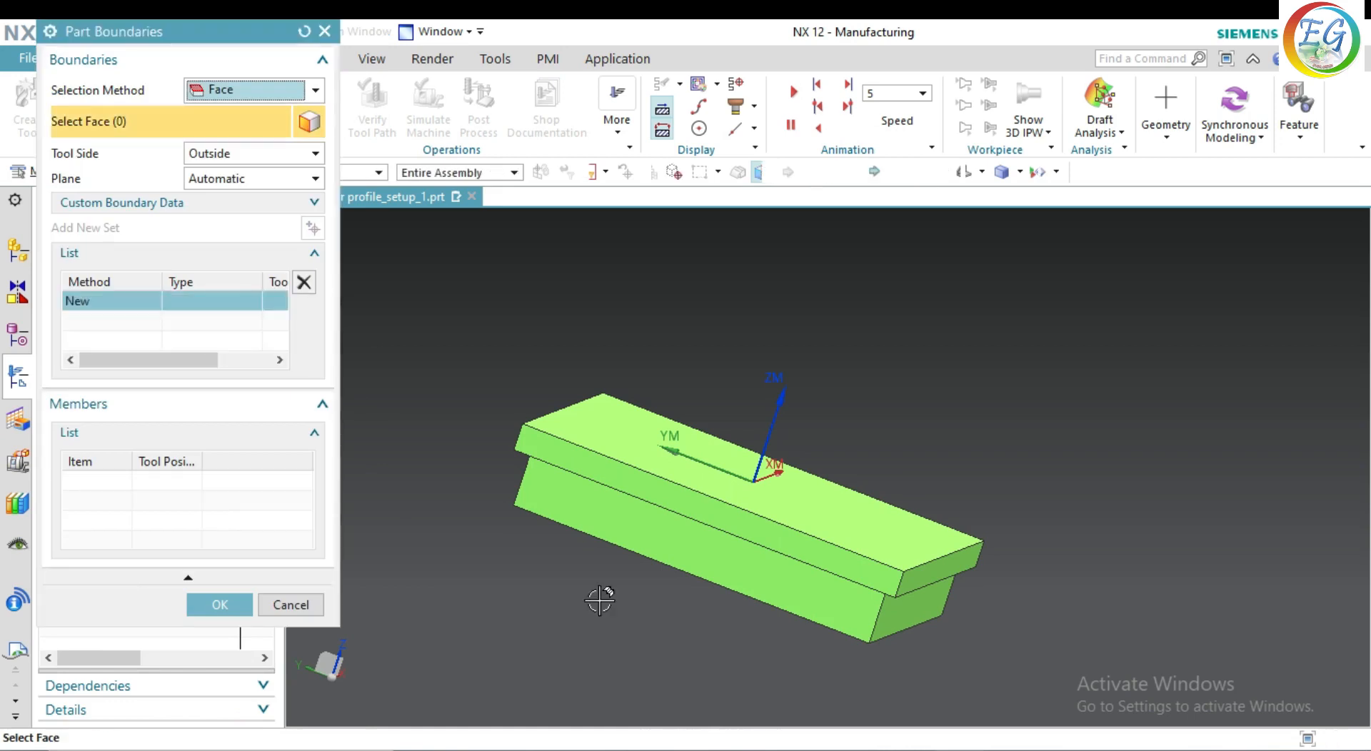
pyautogui.click(300, 92)
pyautogui.click(223, 131)
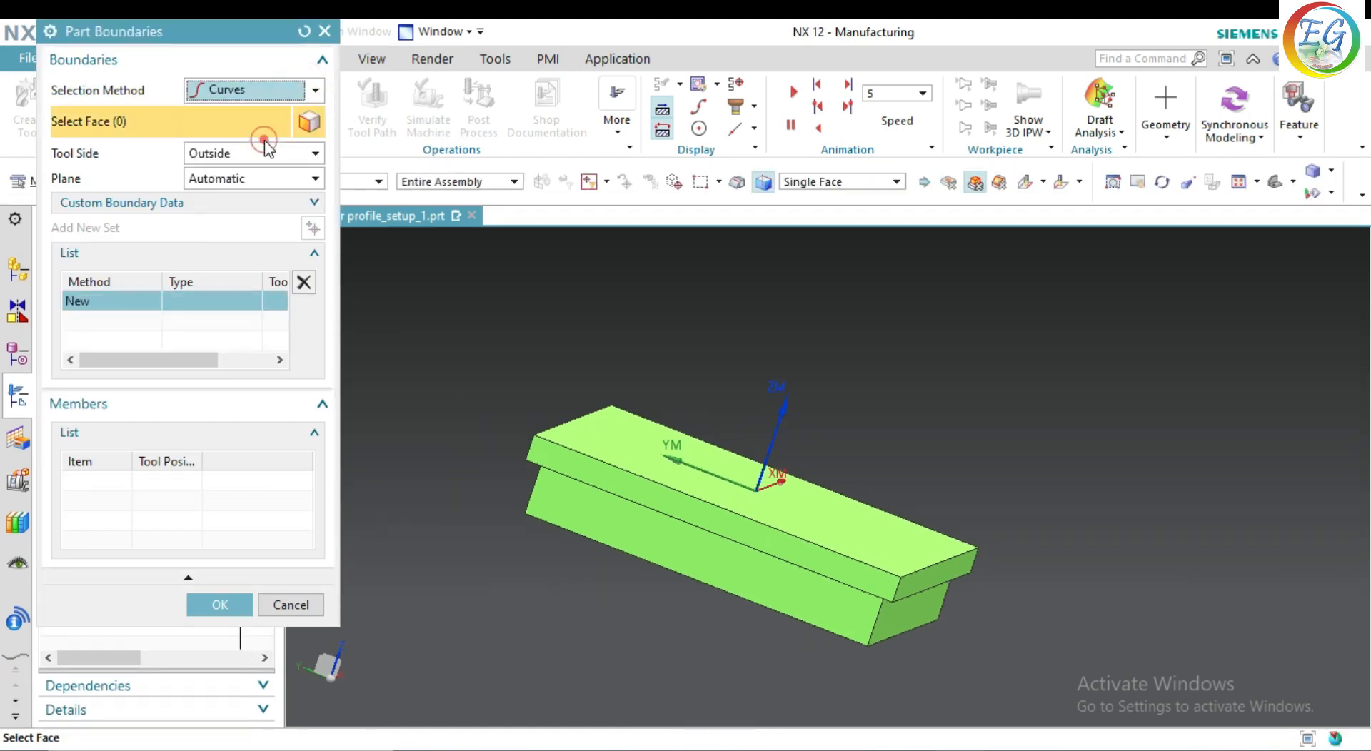
pyautogui.moveTo(569, 607); pyautogui.dragTo(605, 512, button='middle')
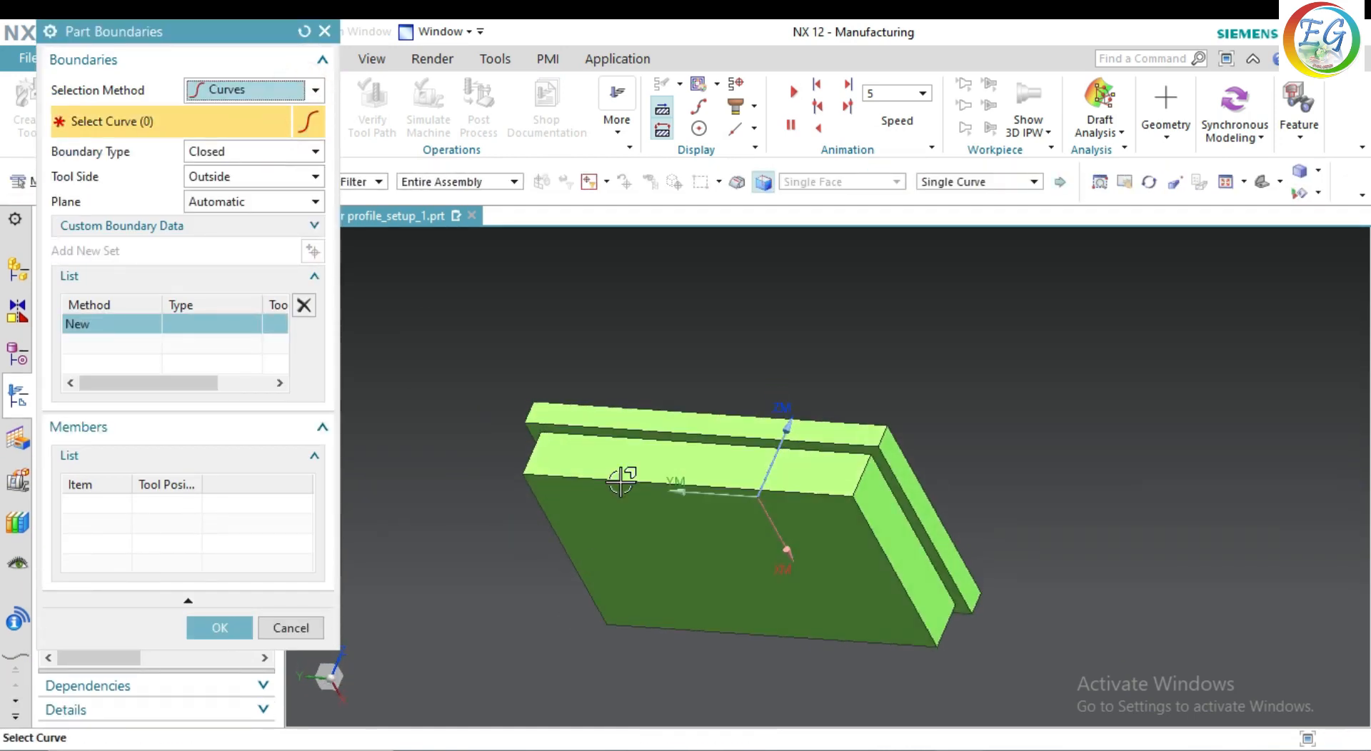
pyautogui.click(633, 439)
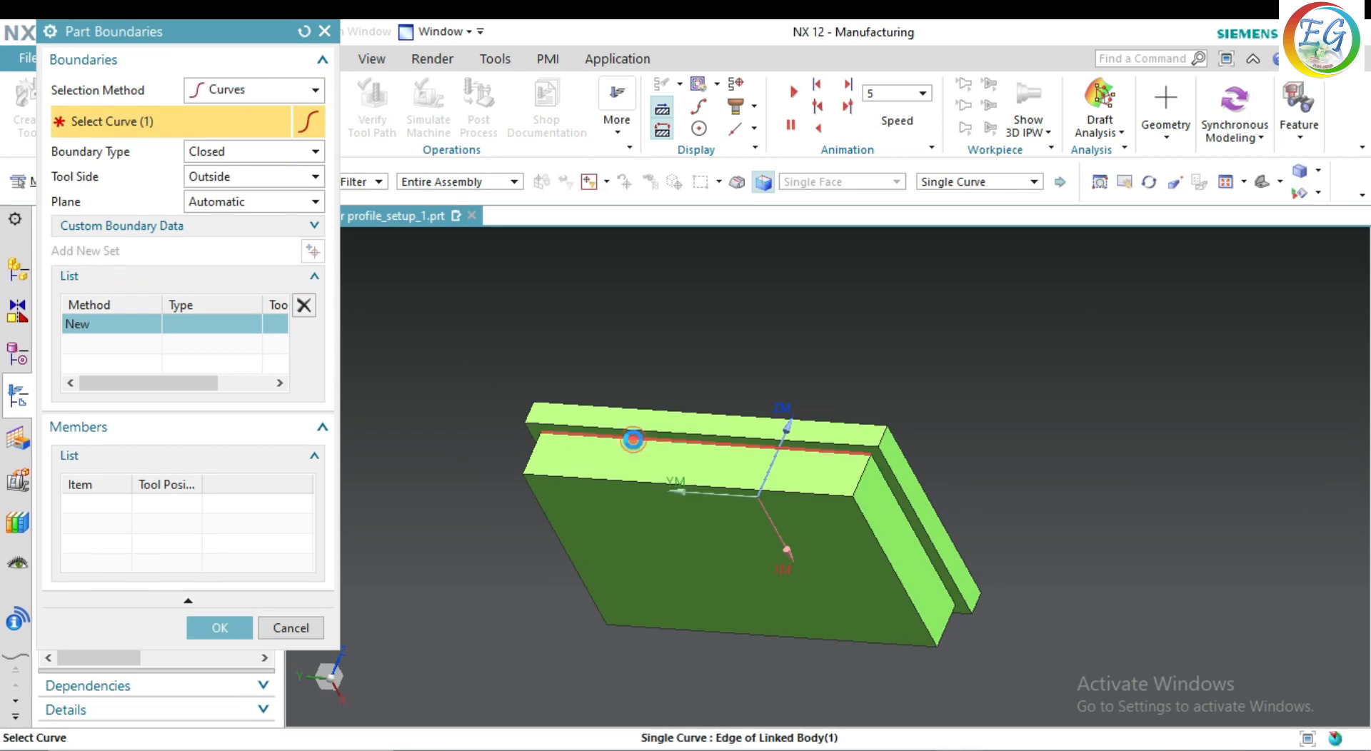
pyautogui.click(893, 491)
pyautogui.moveTo(1126, 539); pyautogui.dragTo(829, 511, button='middle')
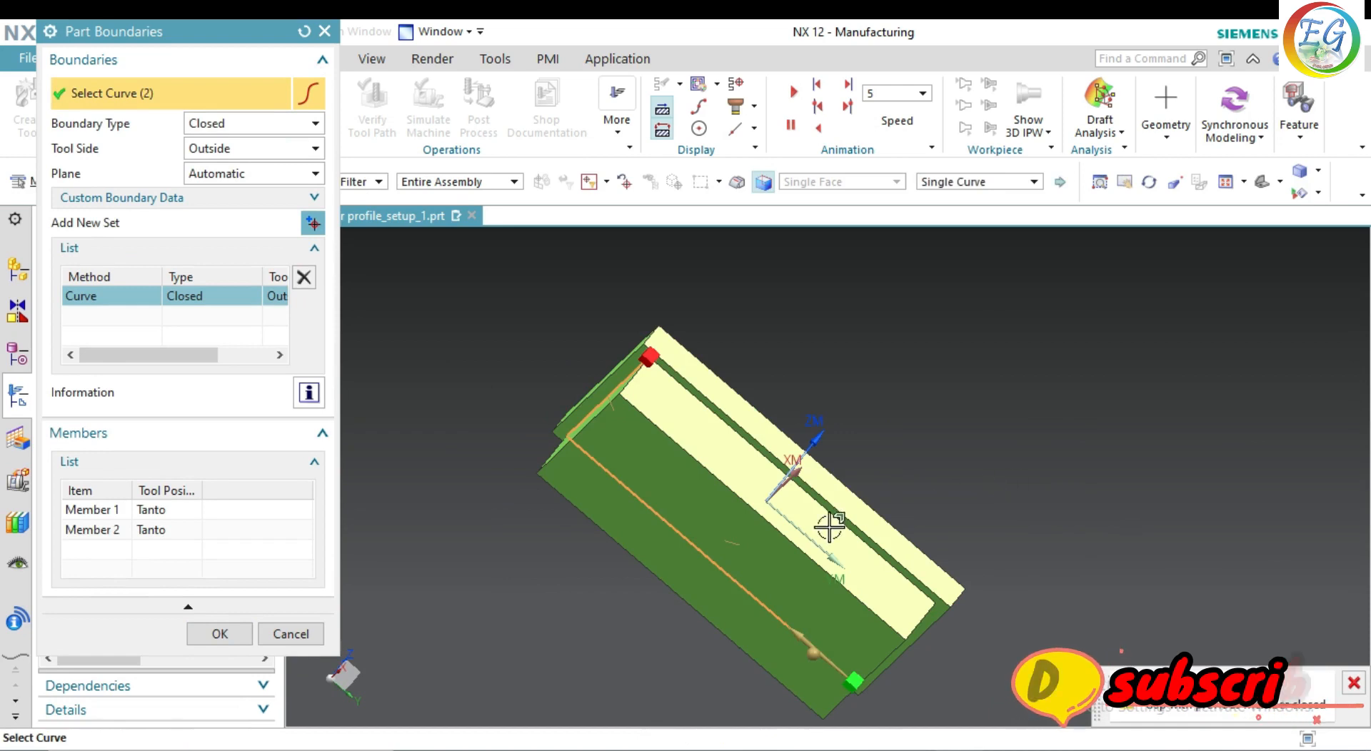
pyautogui.middleClick(1077, 536)
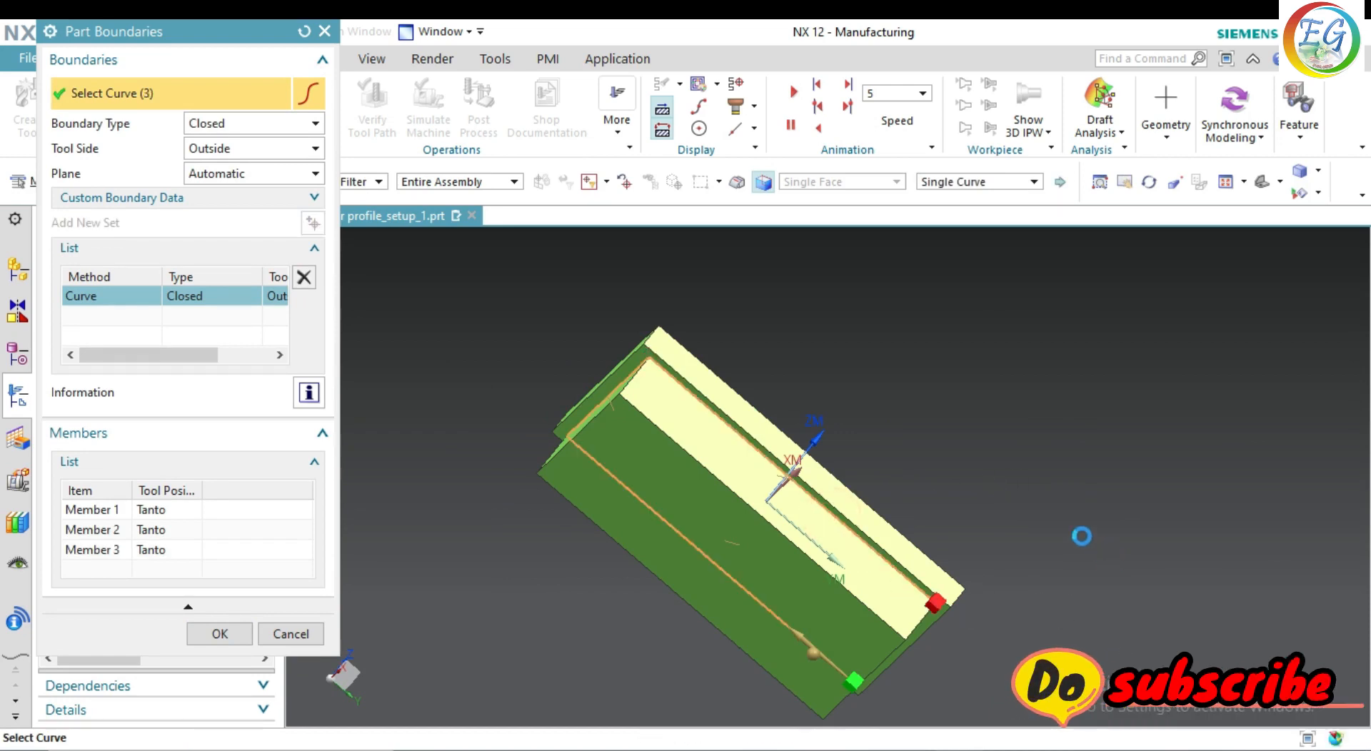
pyautogui.moveTo(1092, 583); pyautogui.dragTo(1087, 553, button='middle')
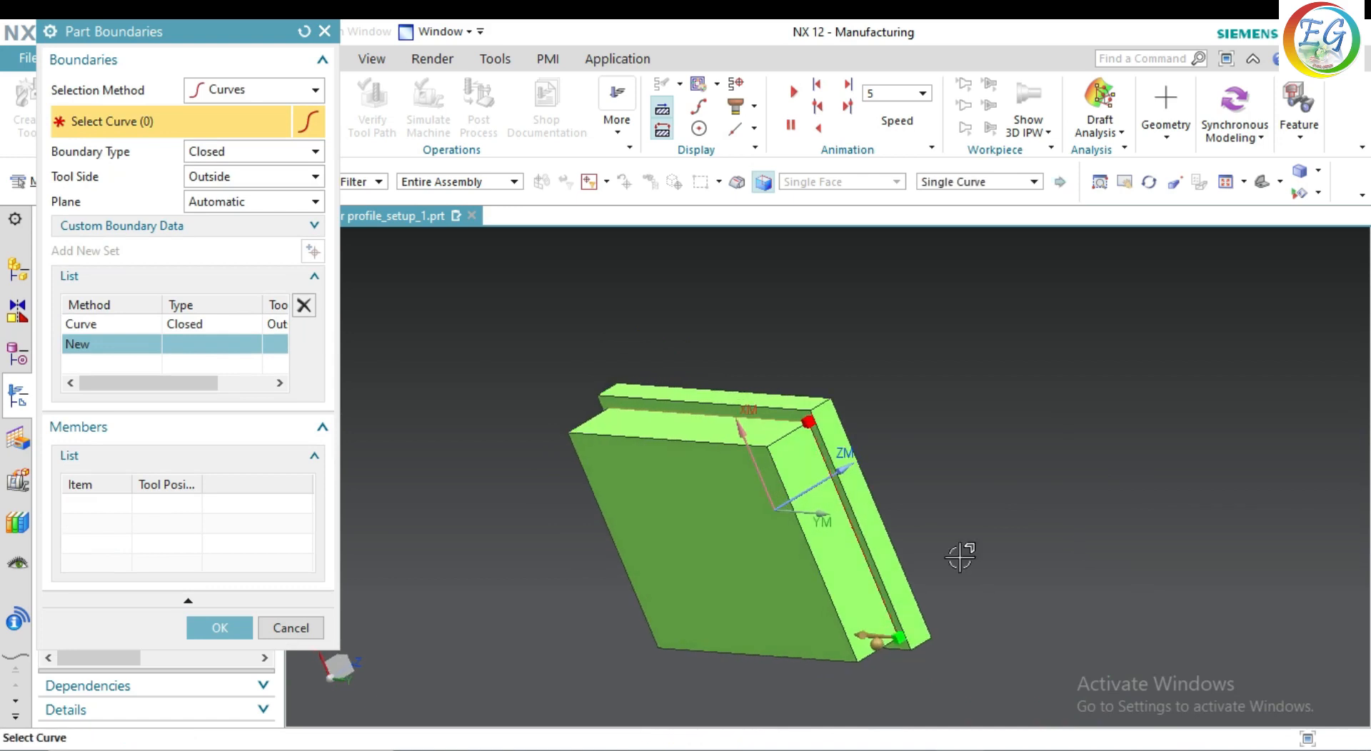
pyautogui.click(855, 535)
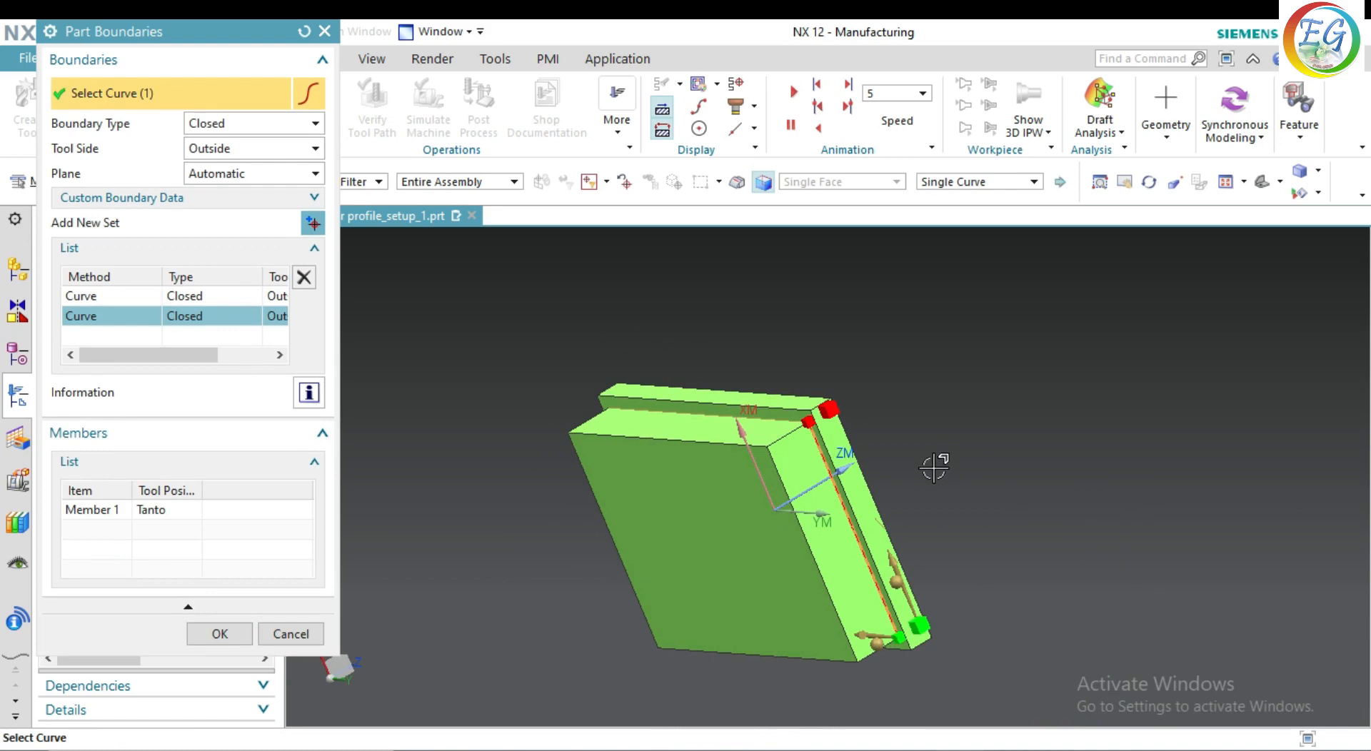
pyautogui.click(303, 277)
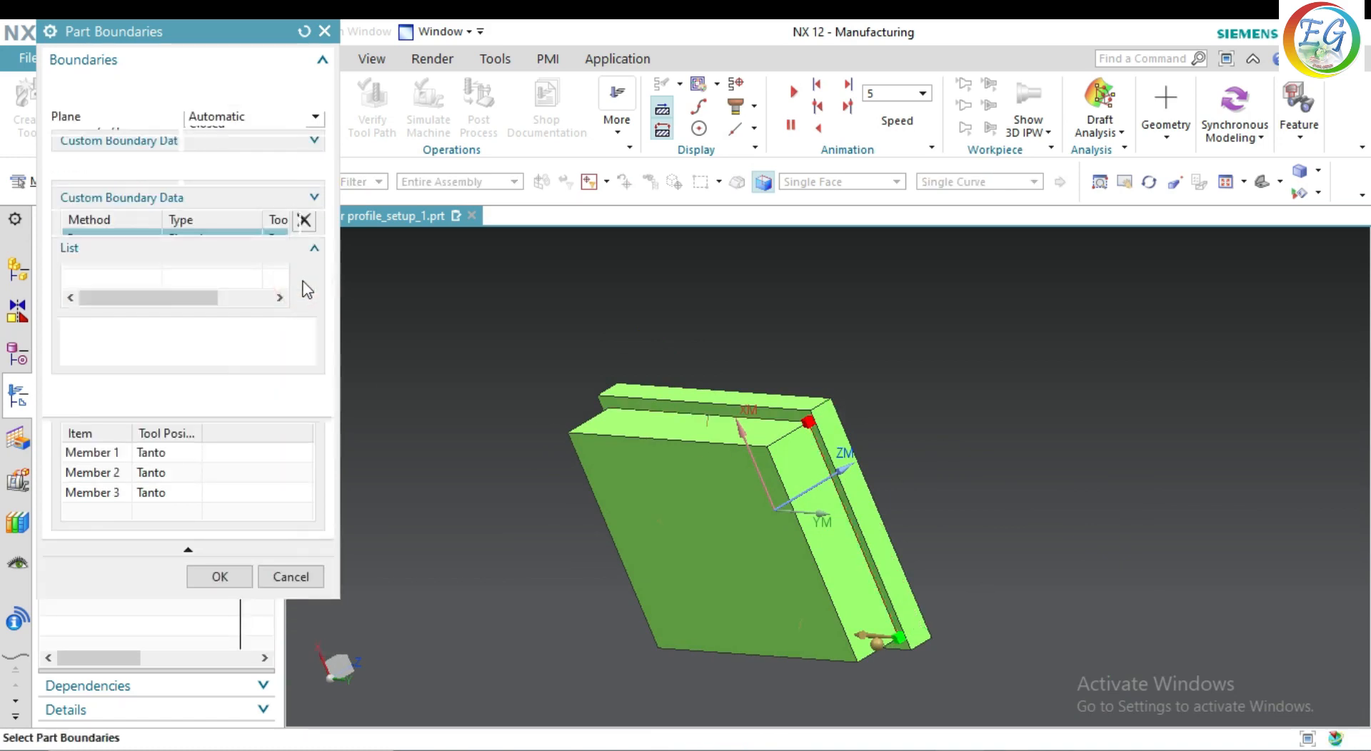
# Step: Replace the part boundary with a closed one from the four edges where the lower block meets the overhanging plate
pyautogui.click(304, 278)
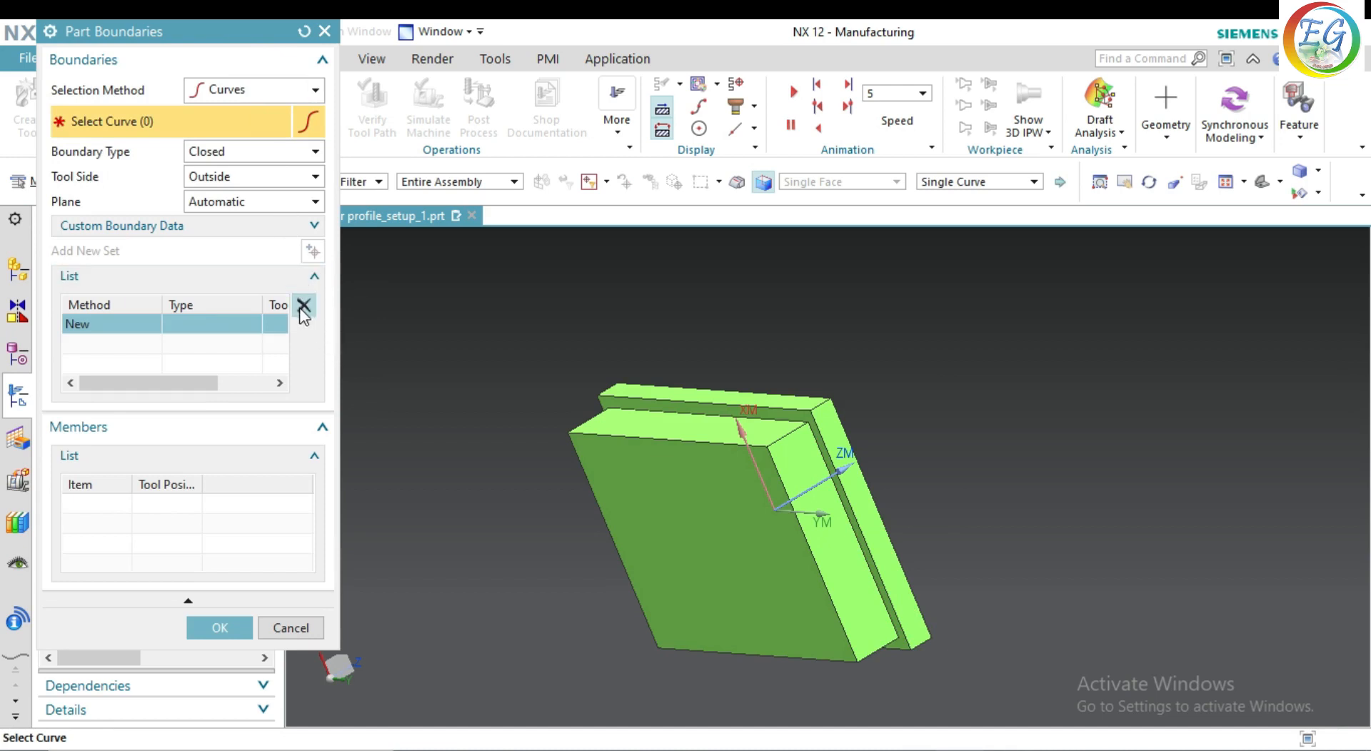
pyautogui.click(843, 505)
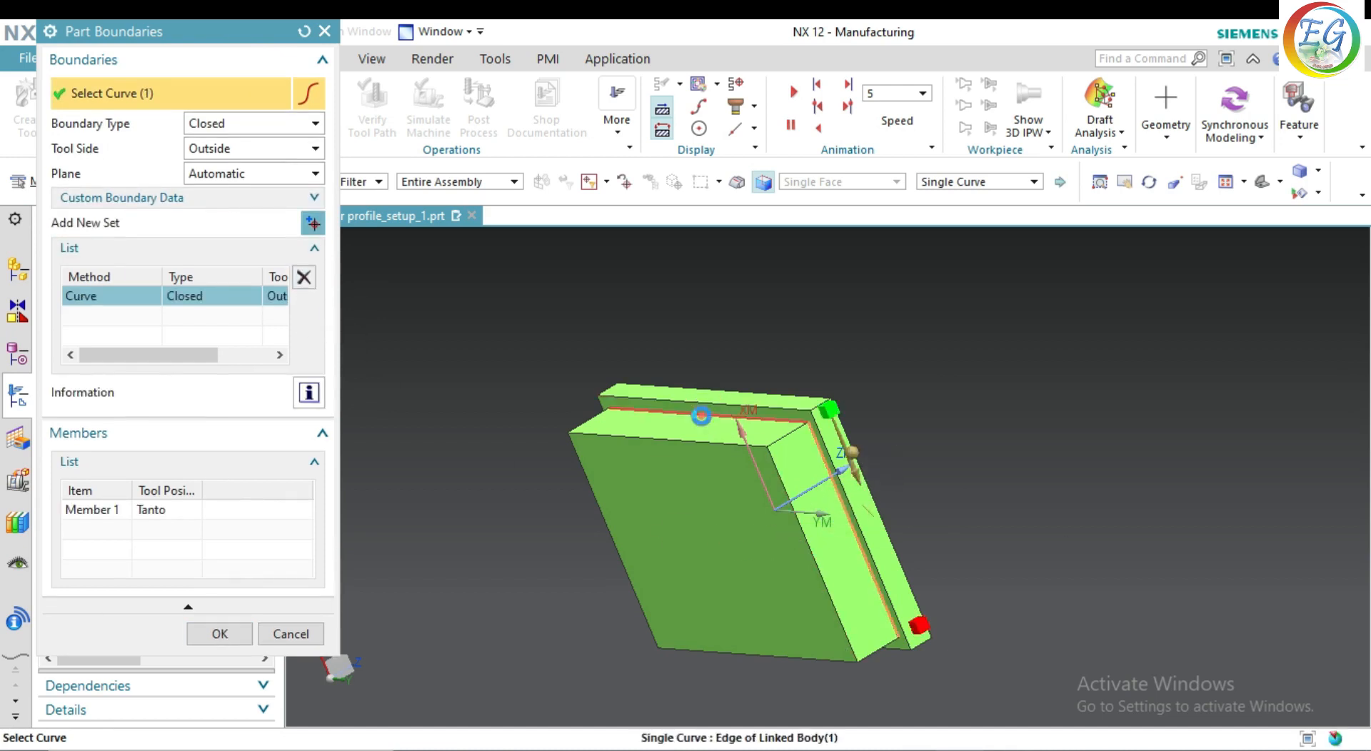
pyautogui.click(702, 416)
pyautogui.moveTo(448, 405); pyautogui.dragTo(561, 407, button='middle')
pyautogui.click(591, 469)
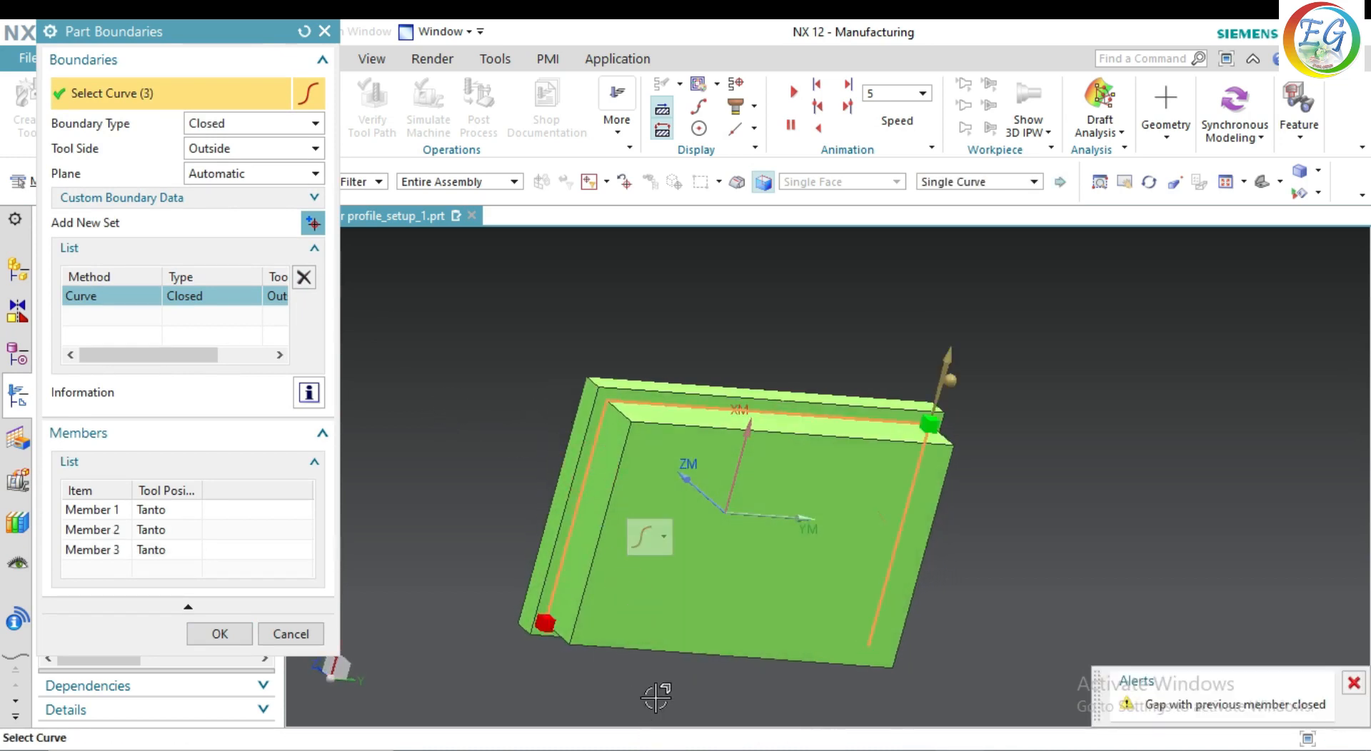
pyautogui.moveTo(656, 664); pyautogui.dragTo(666, 606, button='middle')
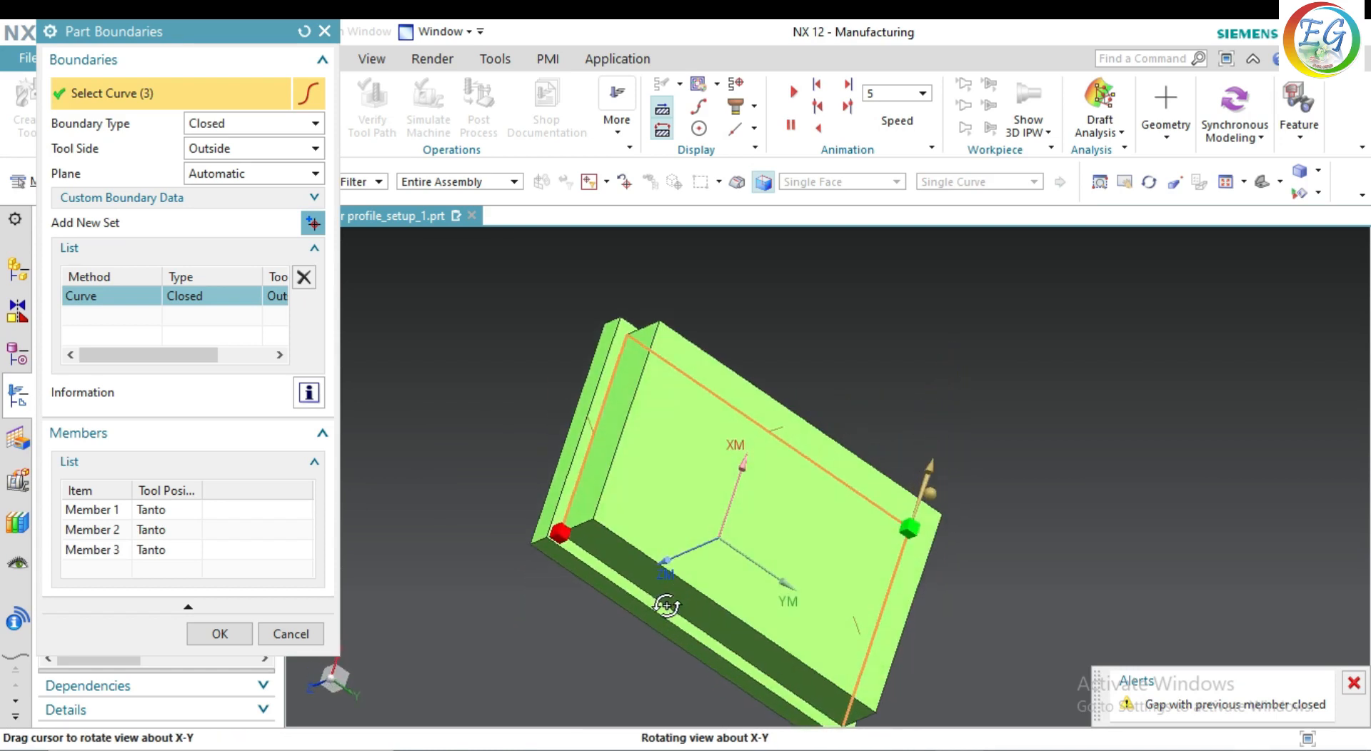
pyautogui.click(666, 606)
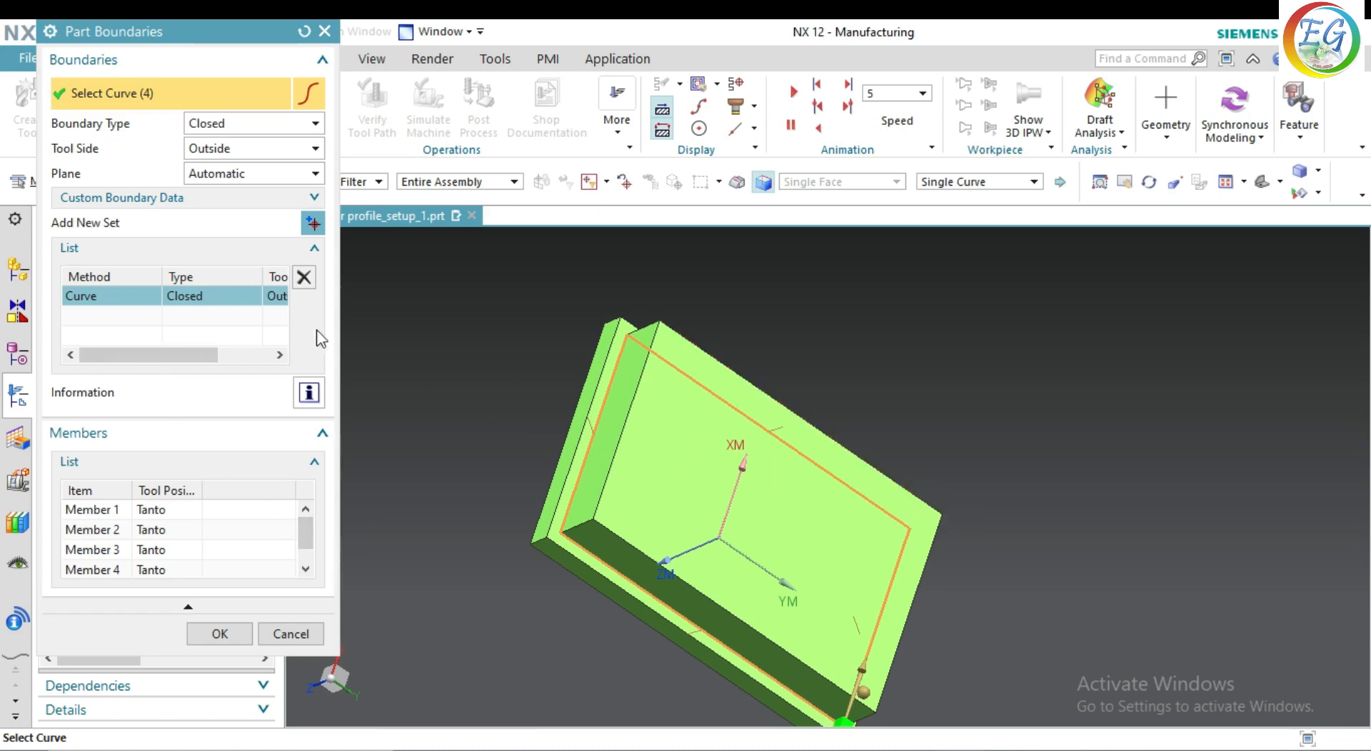
# Step: Specify the underside face of the overhanging plate as the part boundary's plane and accept the boundary
pyautogui.click(242, 177)
pyautogui.click(245, 212)
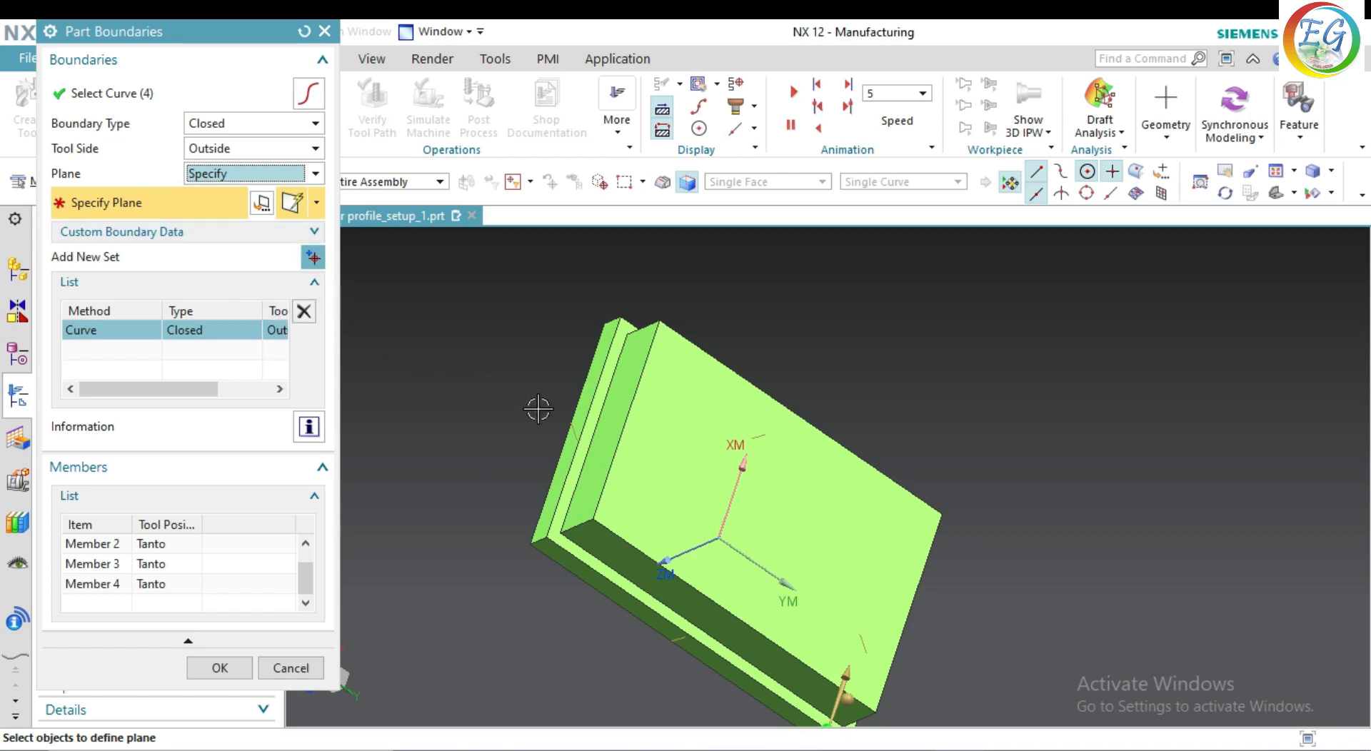
pyautogui.click(594, 410)
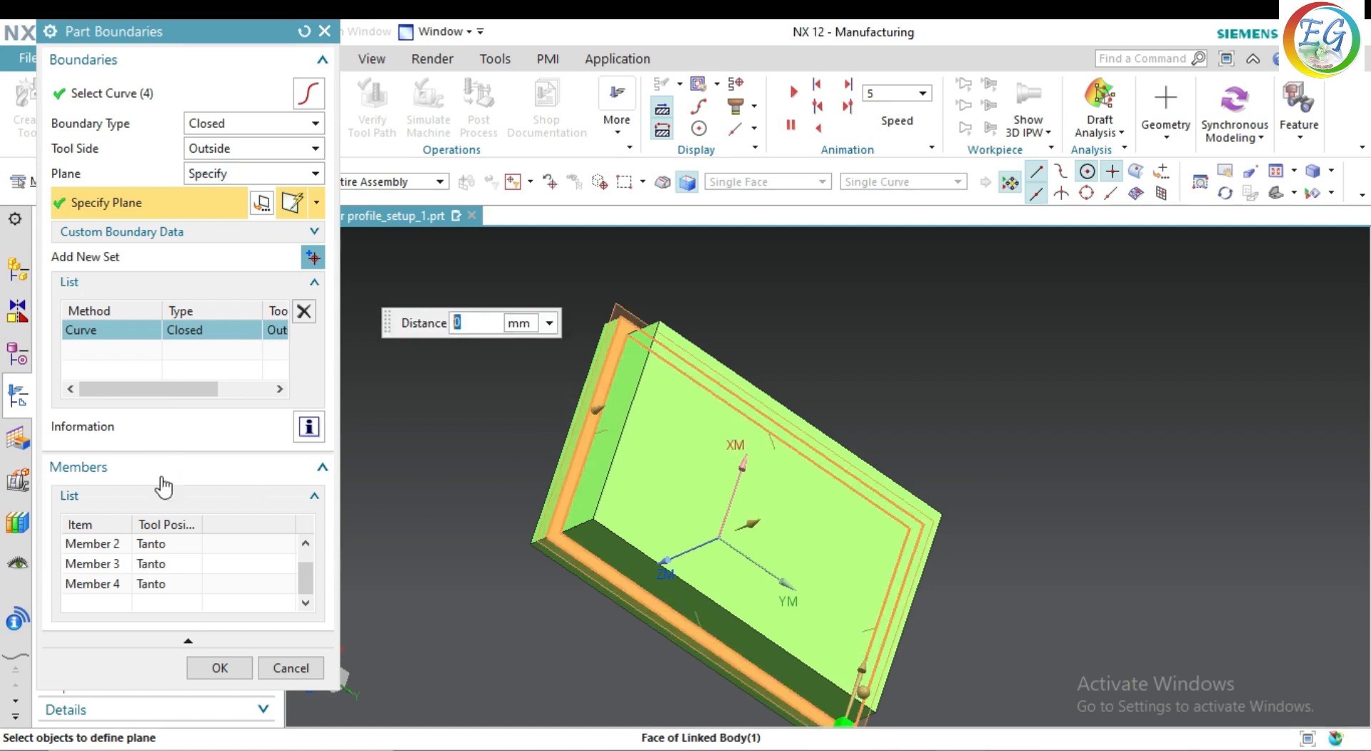
pyautogui.click(217, 666)
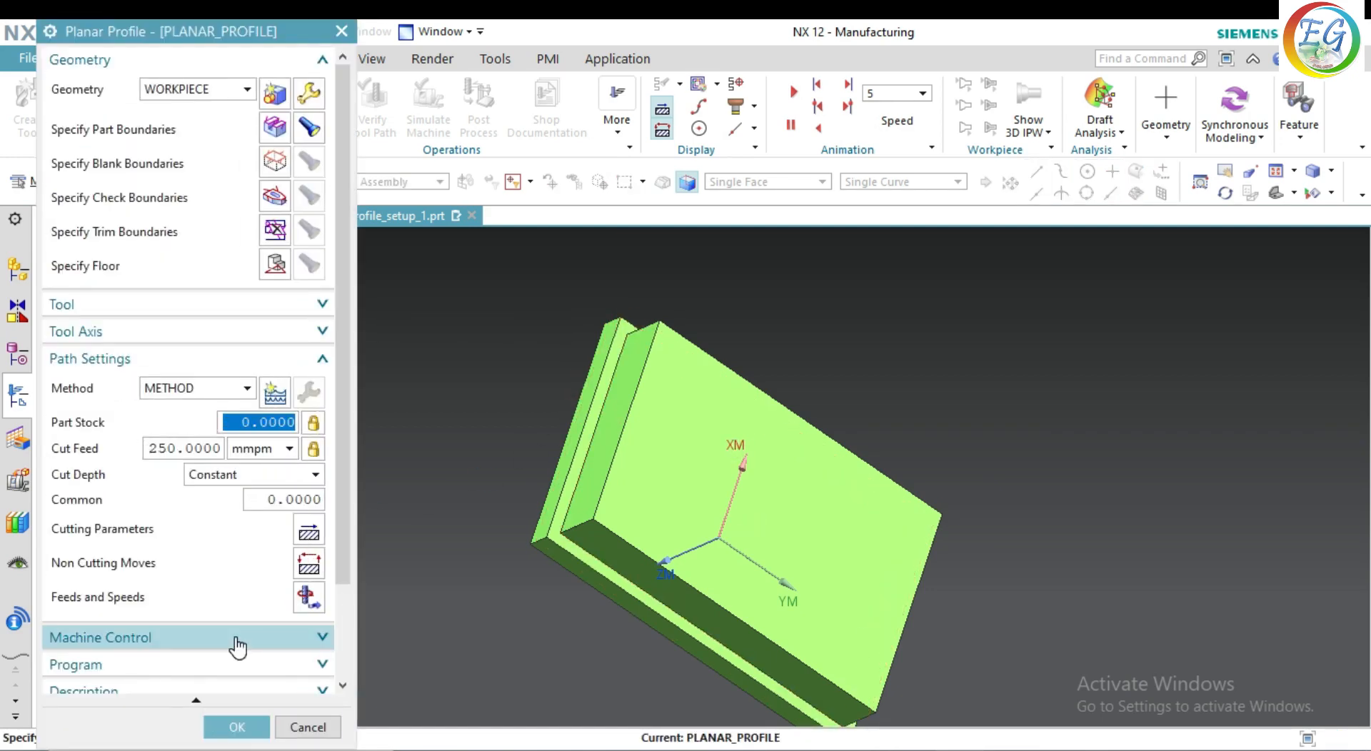
# Step: Edit the part boundary again and set its plane to Automatic
pyautogui.click(275, 128)
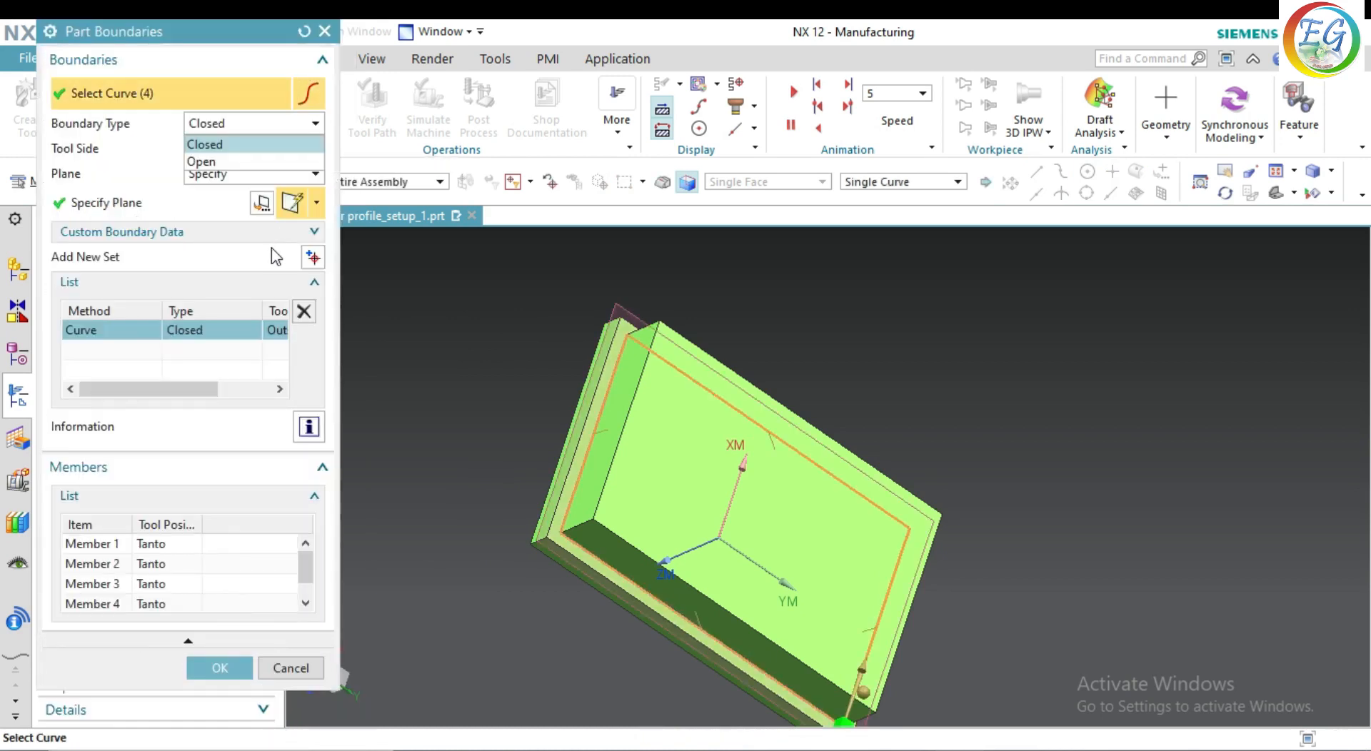
pyautogui.click(234, 177)
pyautogui.click(234, 177)
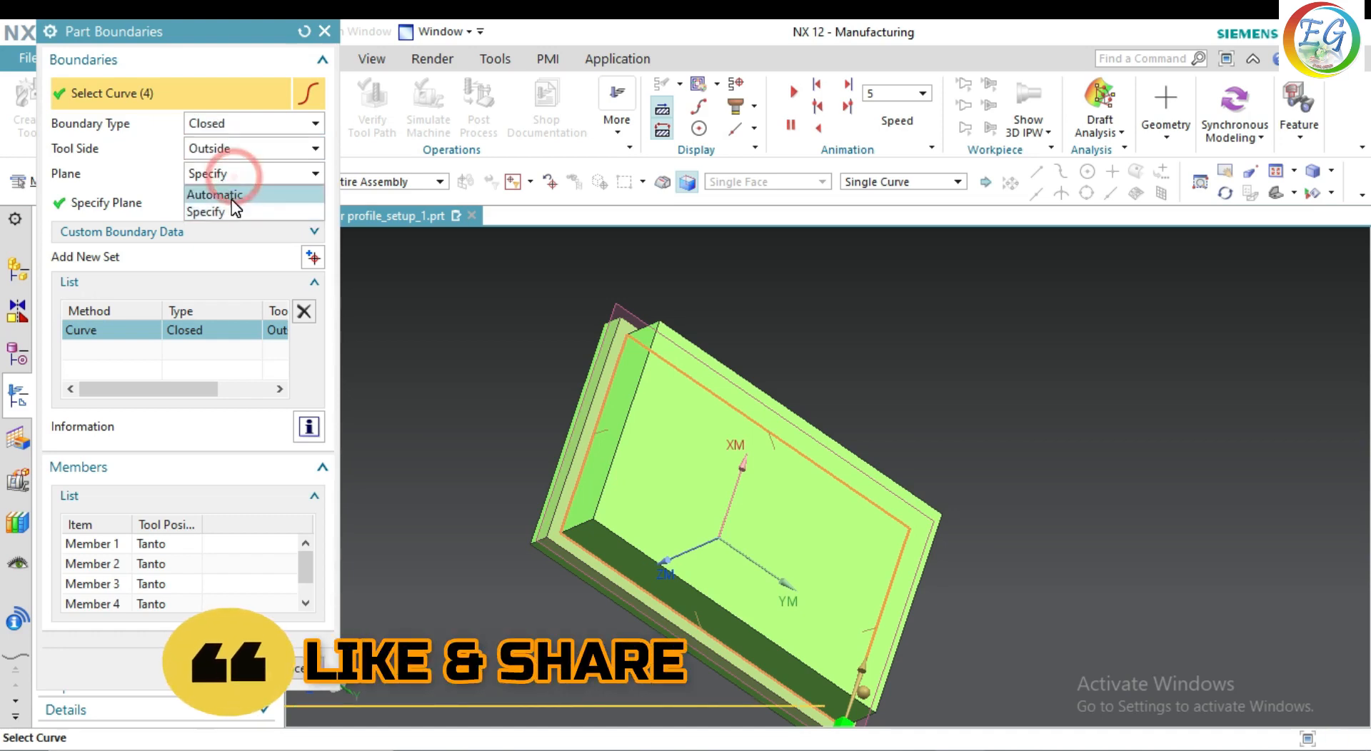
pyautogui.click(232, 195)
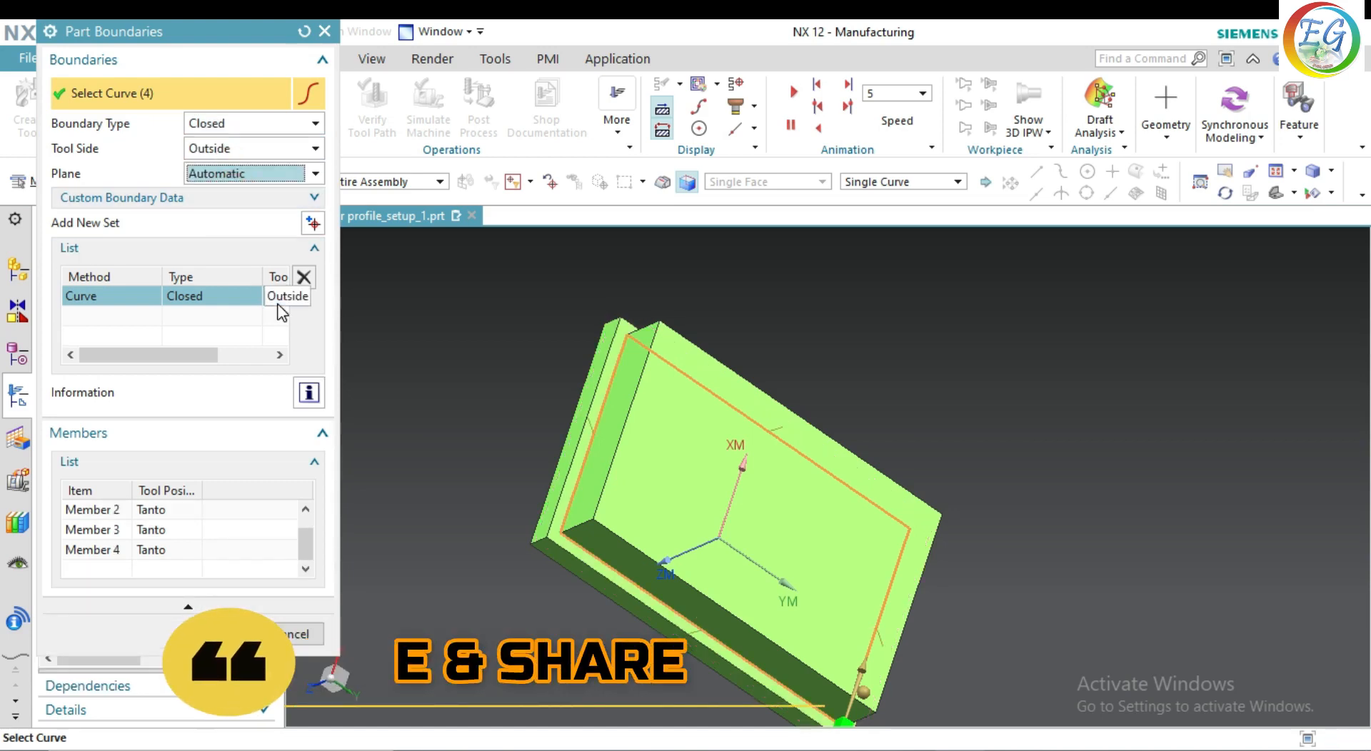
pyautogui.click(230, 636)
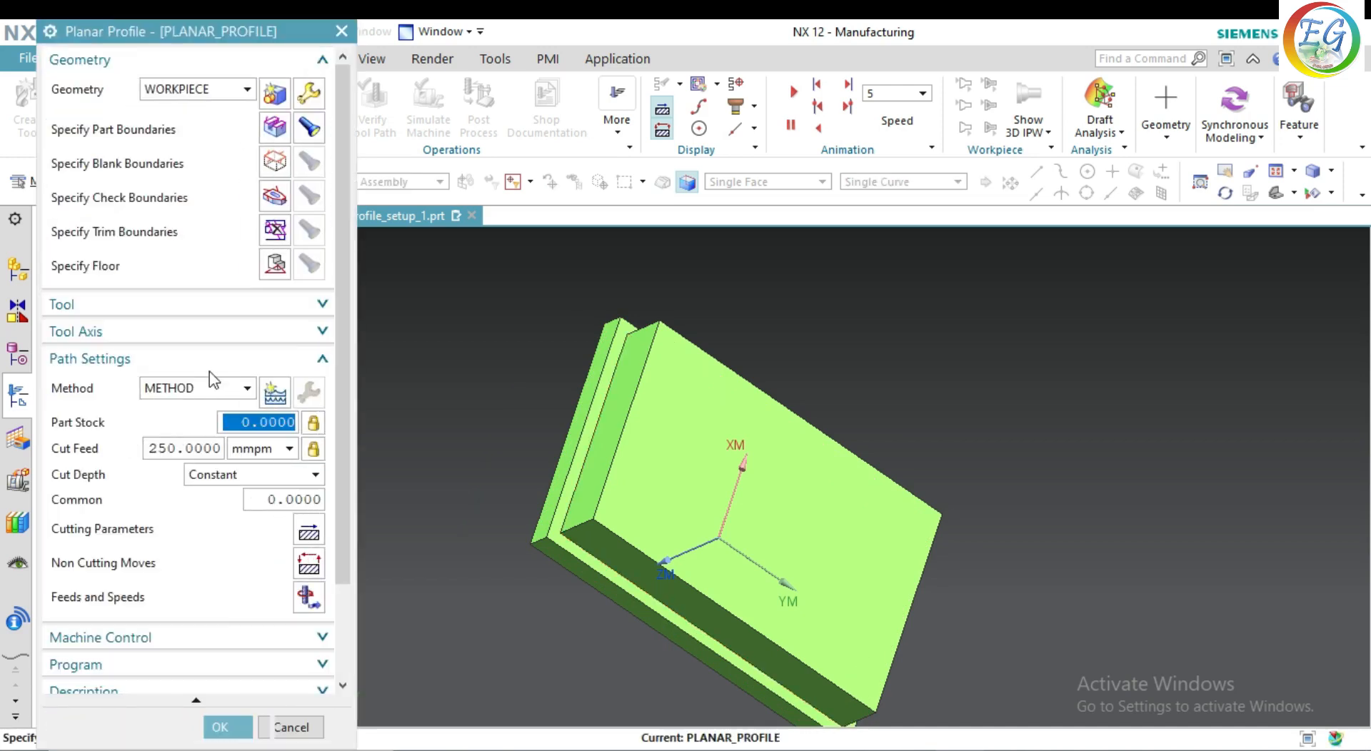
# Step: Specify the underside face of the overhanging plate as the operation's floor, with no offset
pyautogui.click(265, 274)
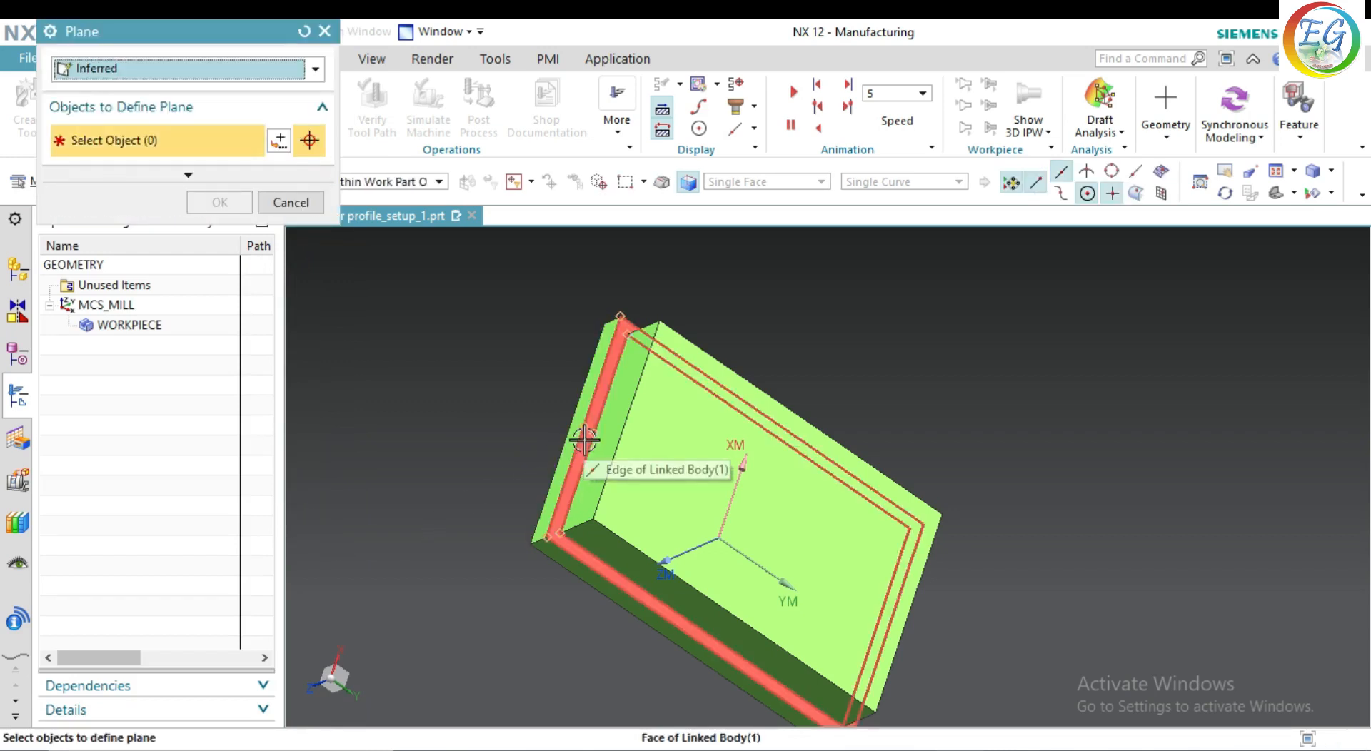
pyautogui.click(583, 437)
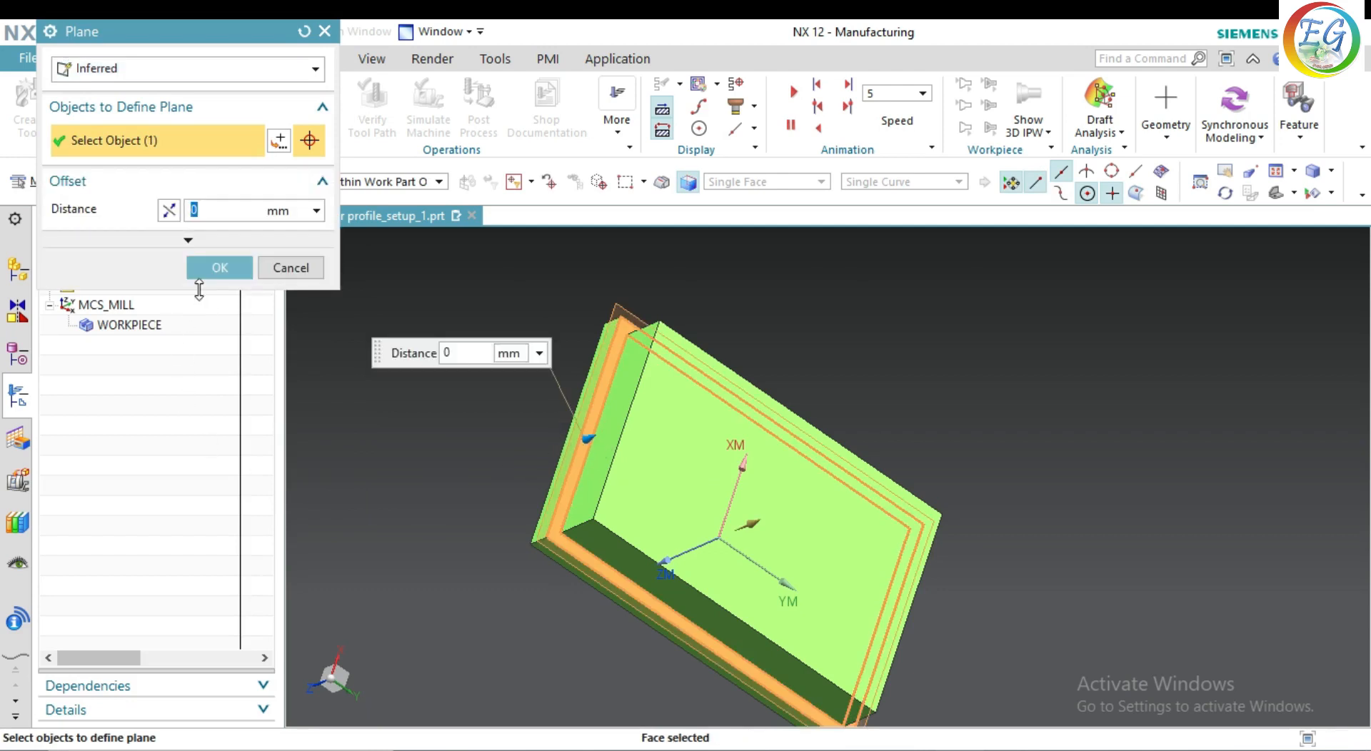
pyautogui.click(219, 267)
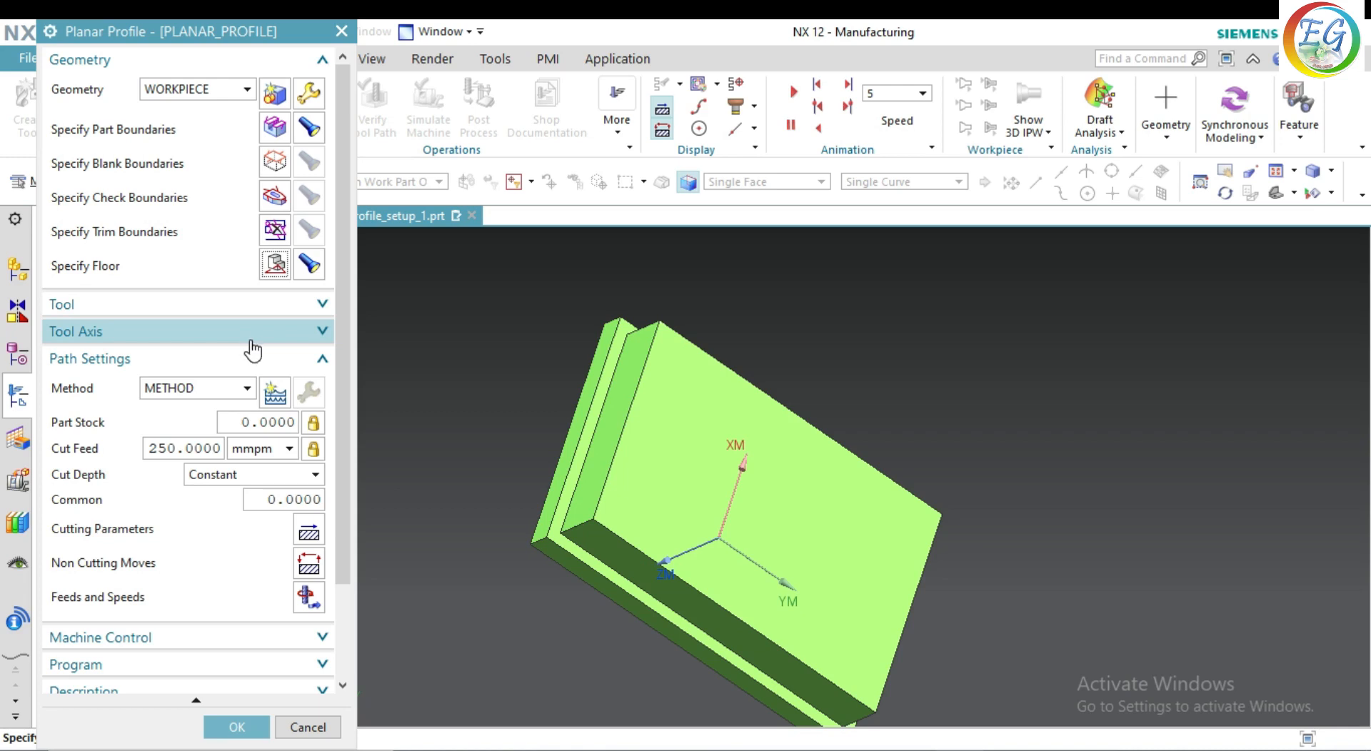
pyautogui.moveTo(1099, 696)
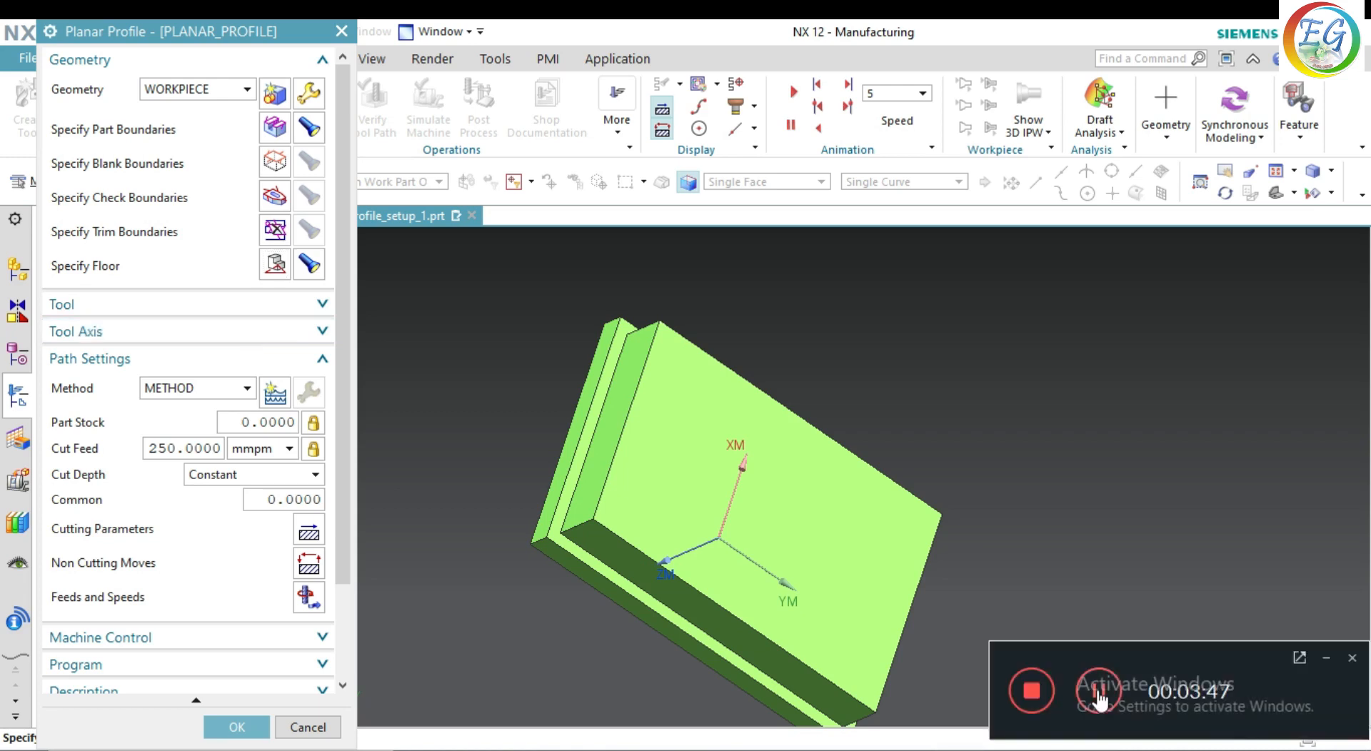
pyautogui.click(1326, 656)
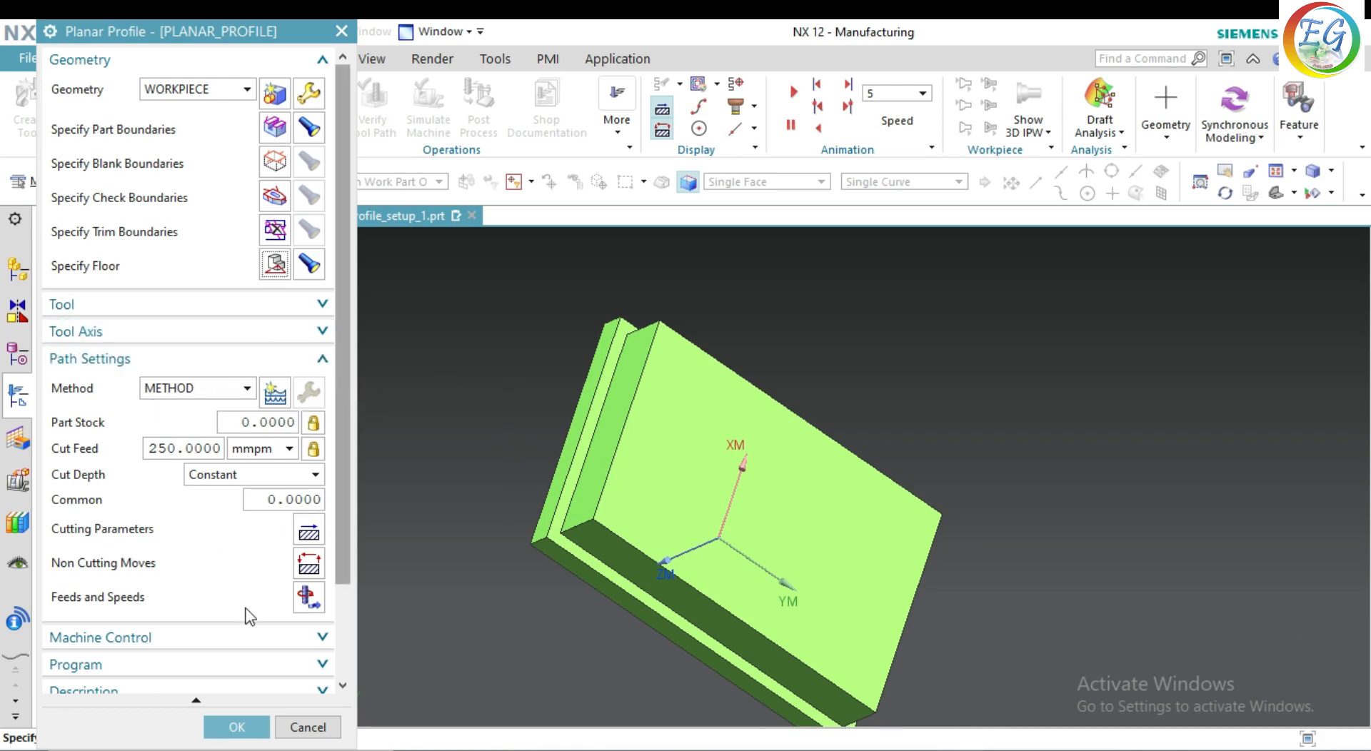
# Step: Try to generate the Planar Profile tool path
pyautogui.scroll(-3, 246, 643)
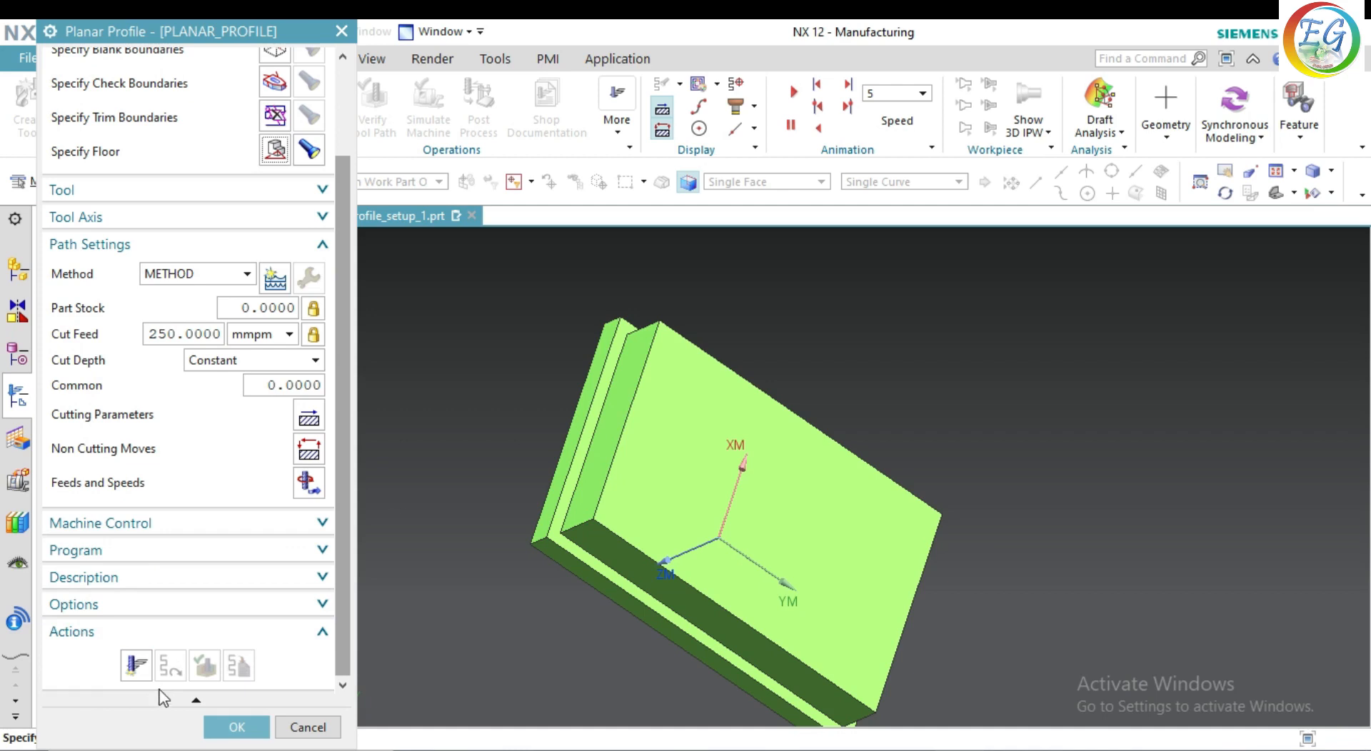
pyautogui.click(138, 666)
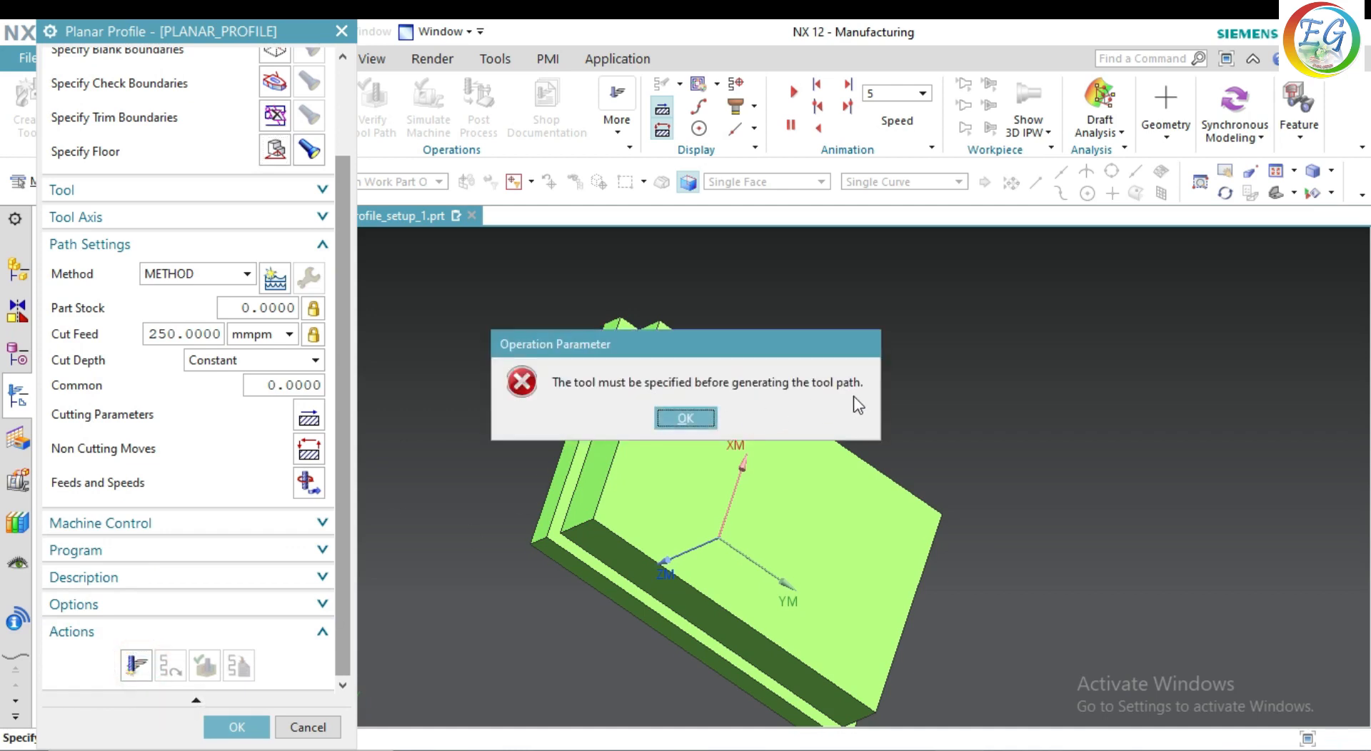
pyautogui.click(706, 417)
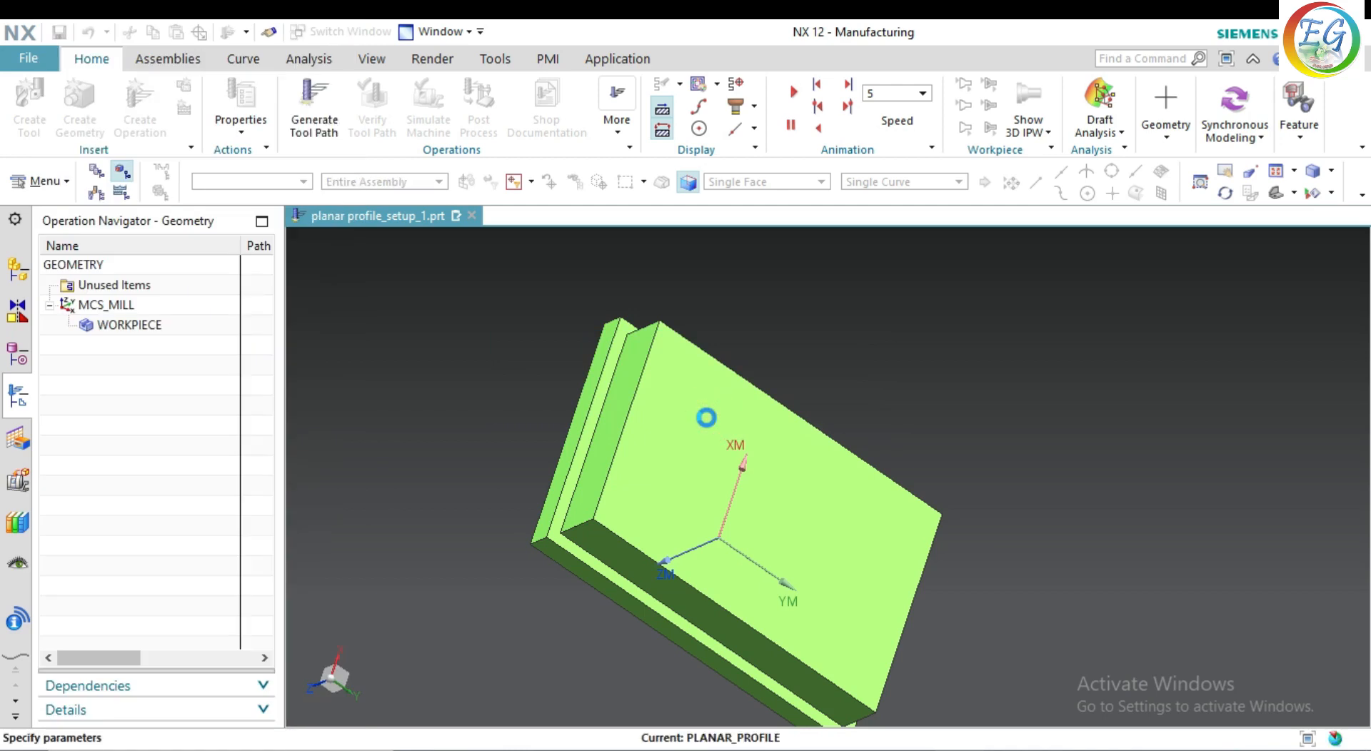
# Step: Display the specified part boundaries on the model and check the tool axis settings
pyautogui.click(307, 129)
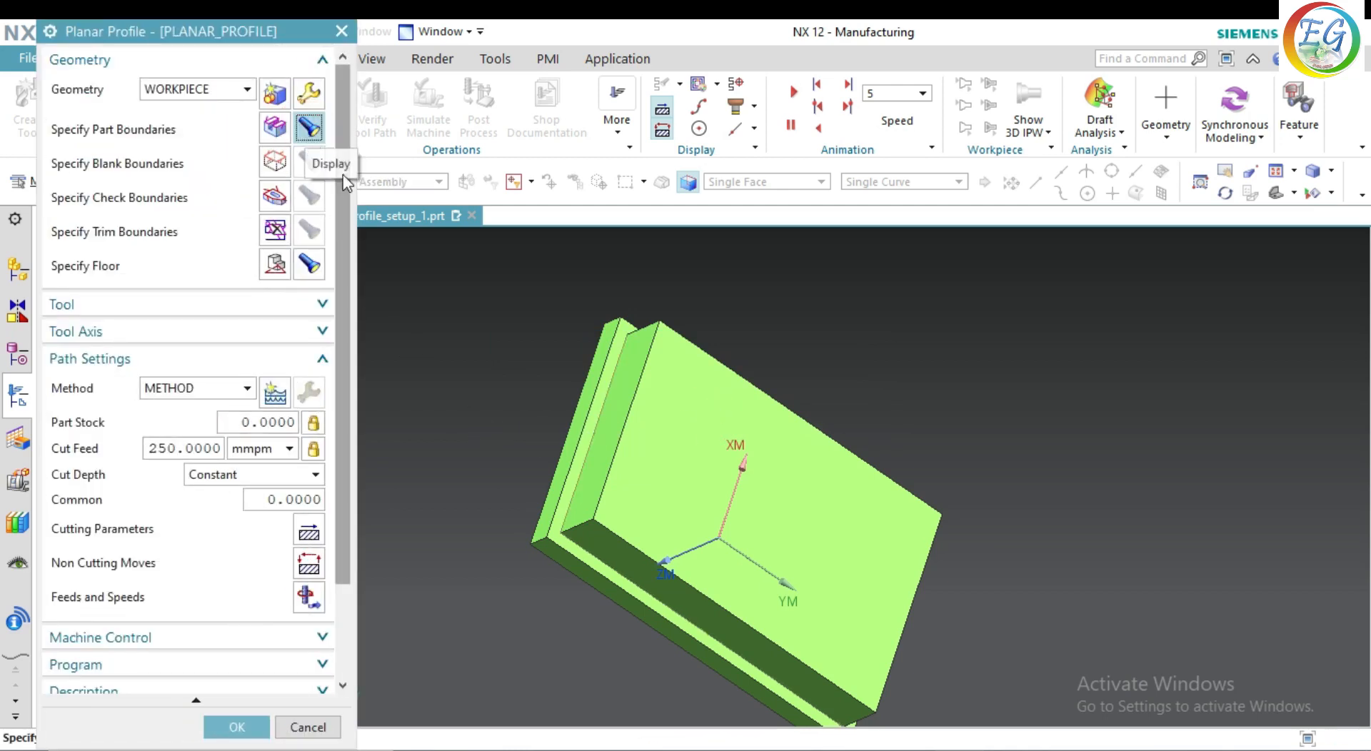
pyautogui.moveTo(814, 300)
pyautogui.mouseDown(button='middle')
pyautogui.moveTo(859, 333)
pyautogui.moveTo(939, 341)
pyautogui.moveTo(924, 267)
pyautogui.moveTo(826, 278)
pyautogui.mouseUp(button='middle')
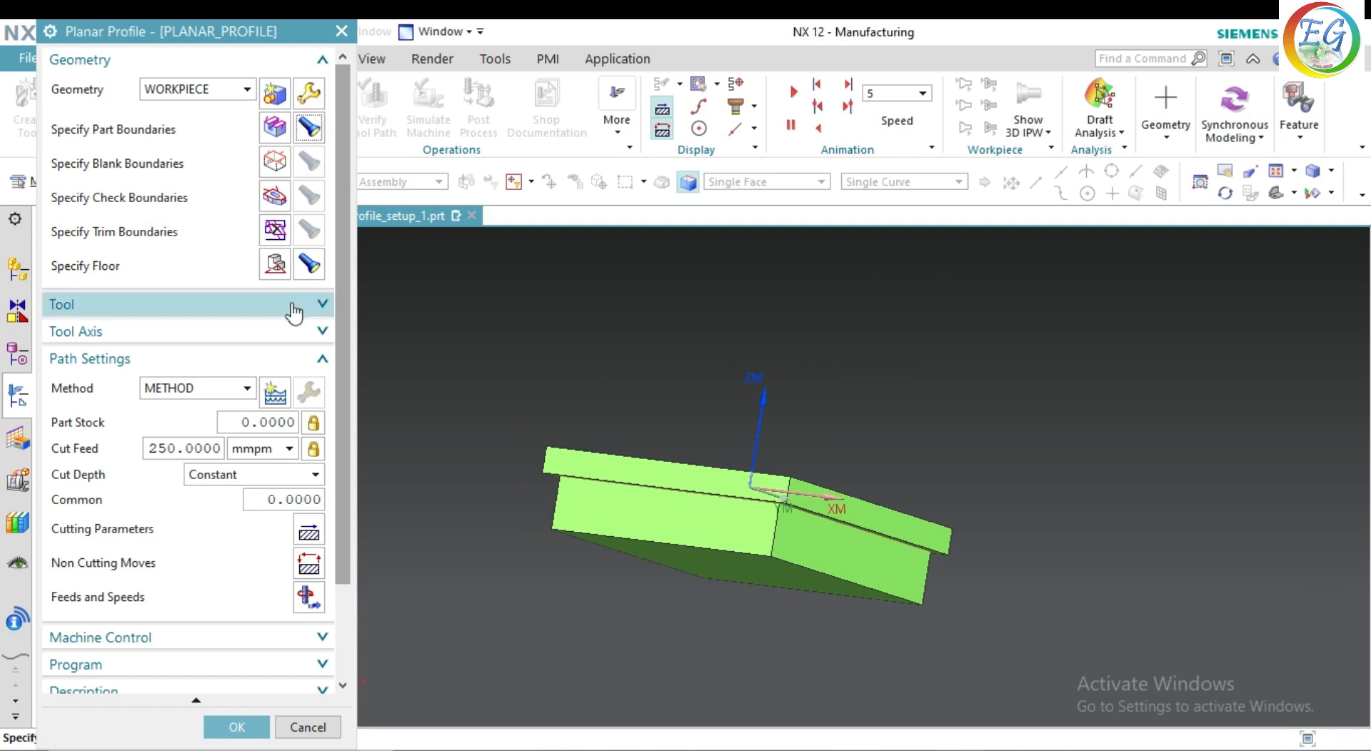
pyautogui.click(279, 332)
pyautogui.click(279, 333)
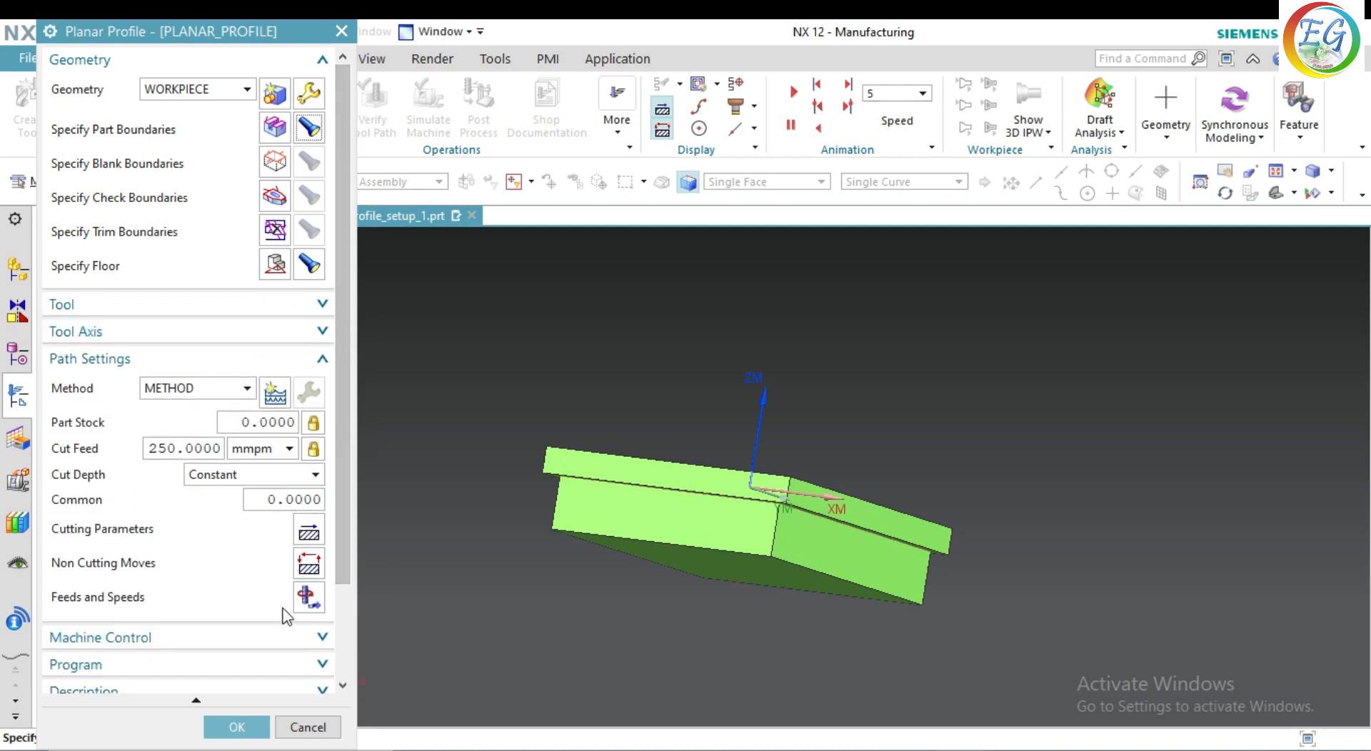
# Step: Try once more to generate the tool path with the current operation settings
pyautogui.moveTo(350, 590); pyautogui.dragTo(345, 687)
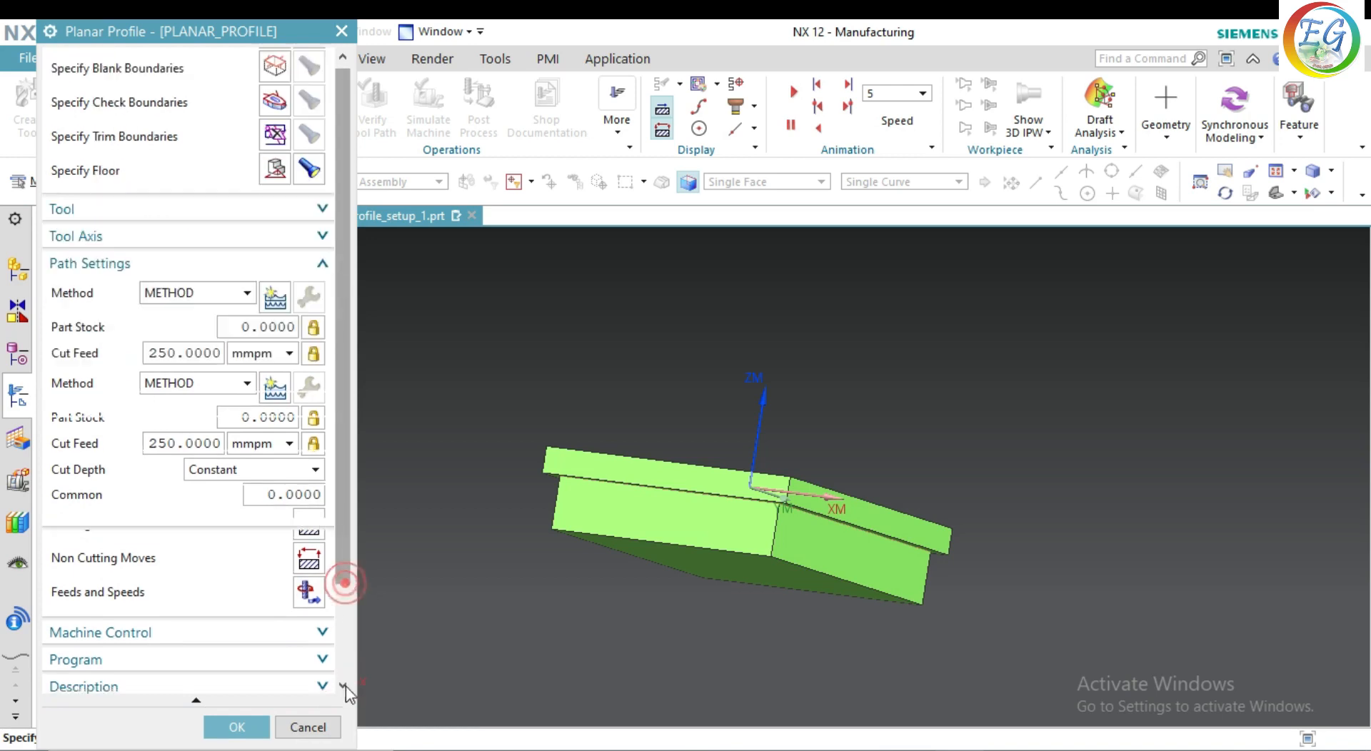
pyautogui.click(136, 666)
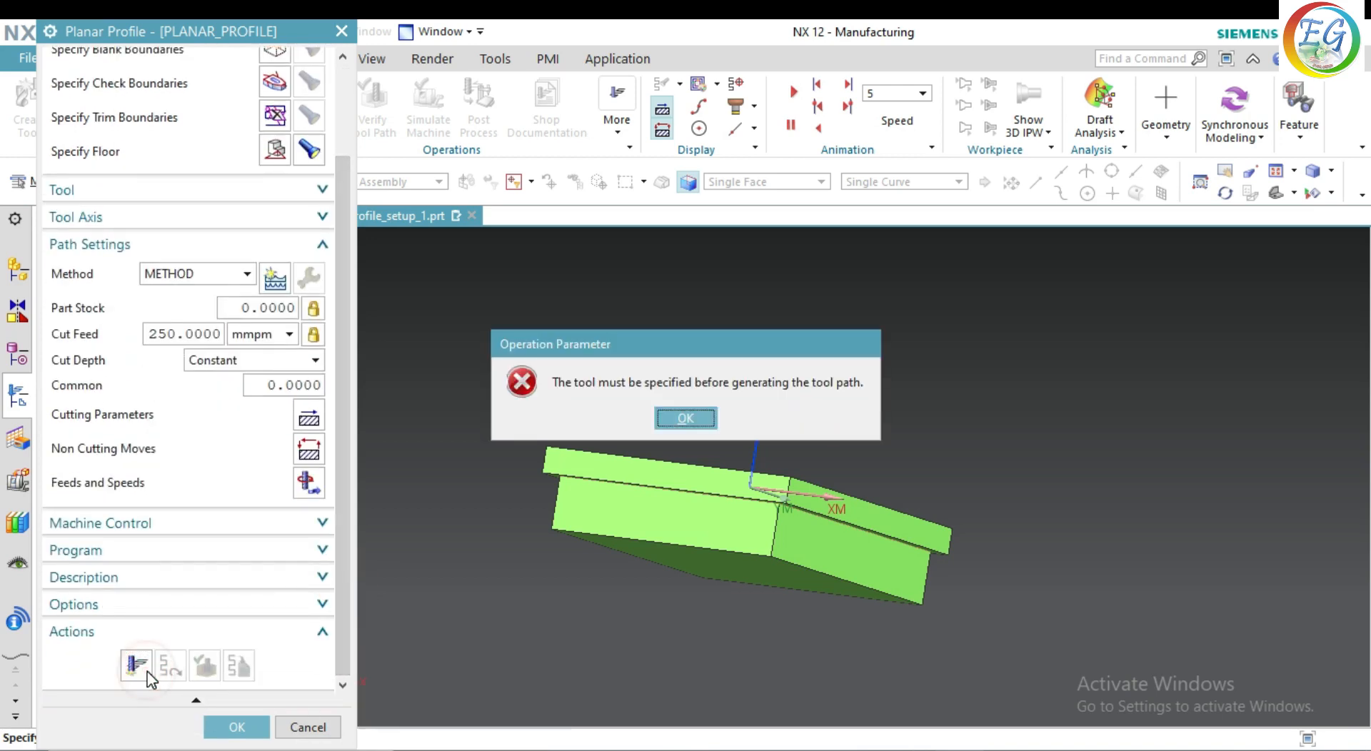
pyautogui.click(704, 422)
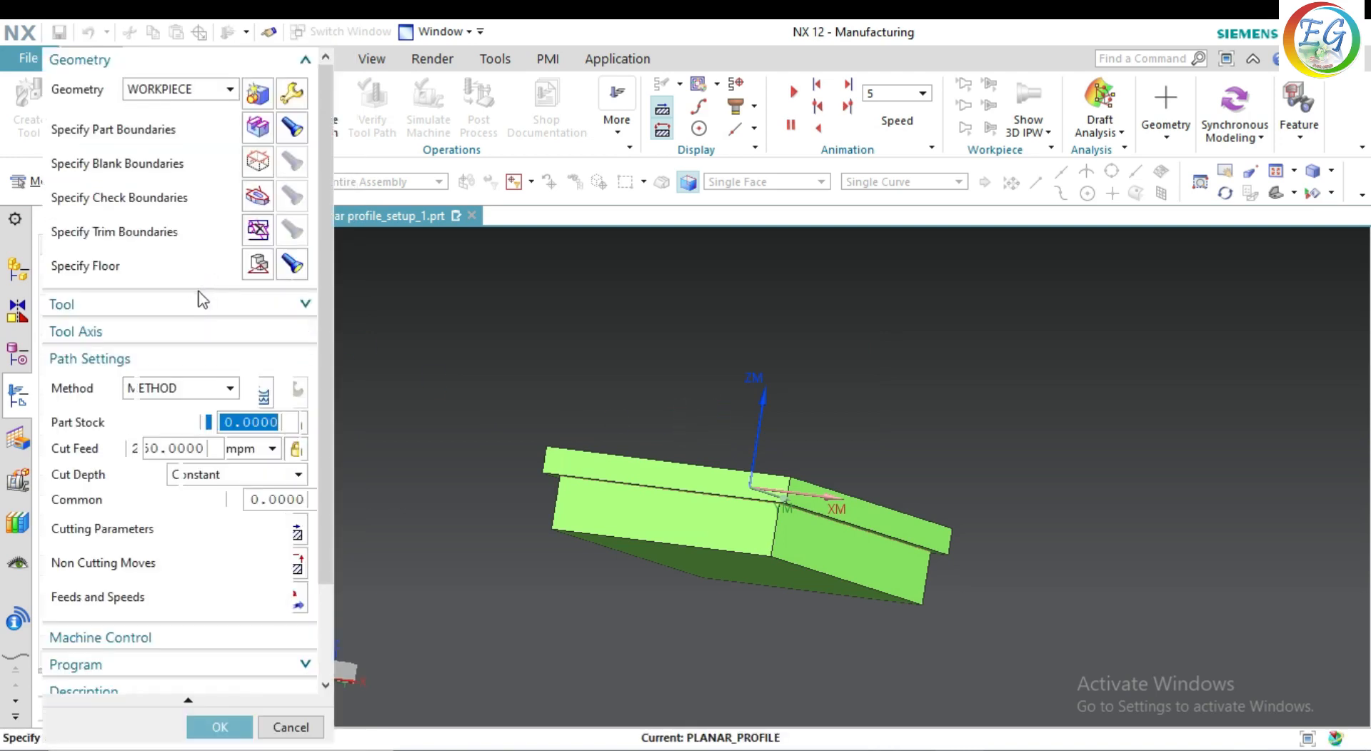
# Step: Assign the UGT0221_010 (T-Slot 32 mm) tool to the operation and generate the tool path
pyautogui.click(197, 301)
pyautogui.click(214, 335)
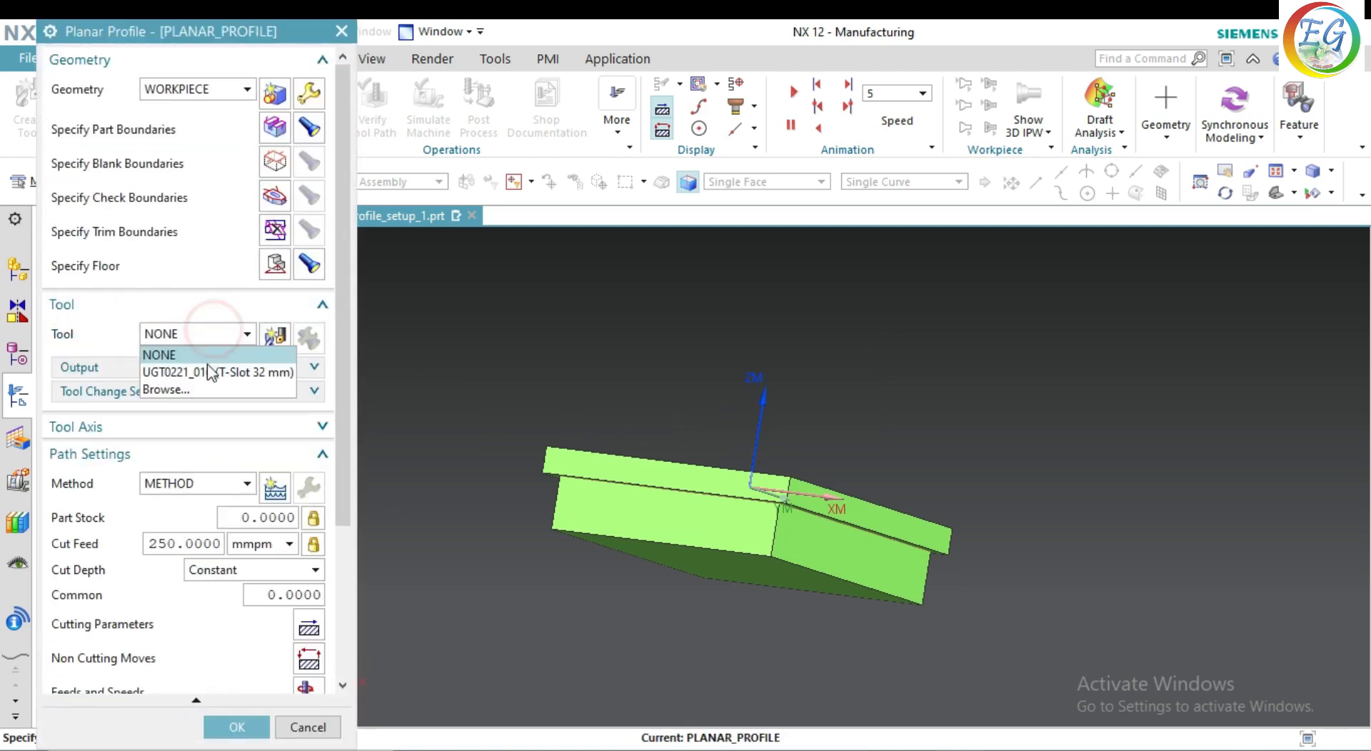
pyautogui.click(191, 373)
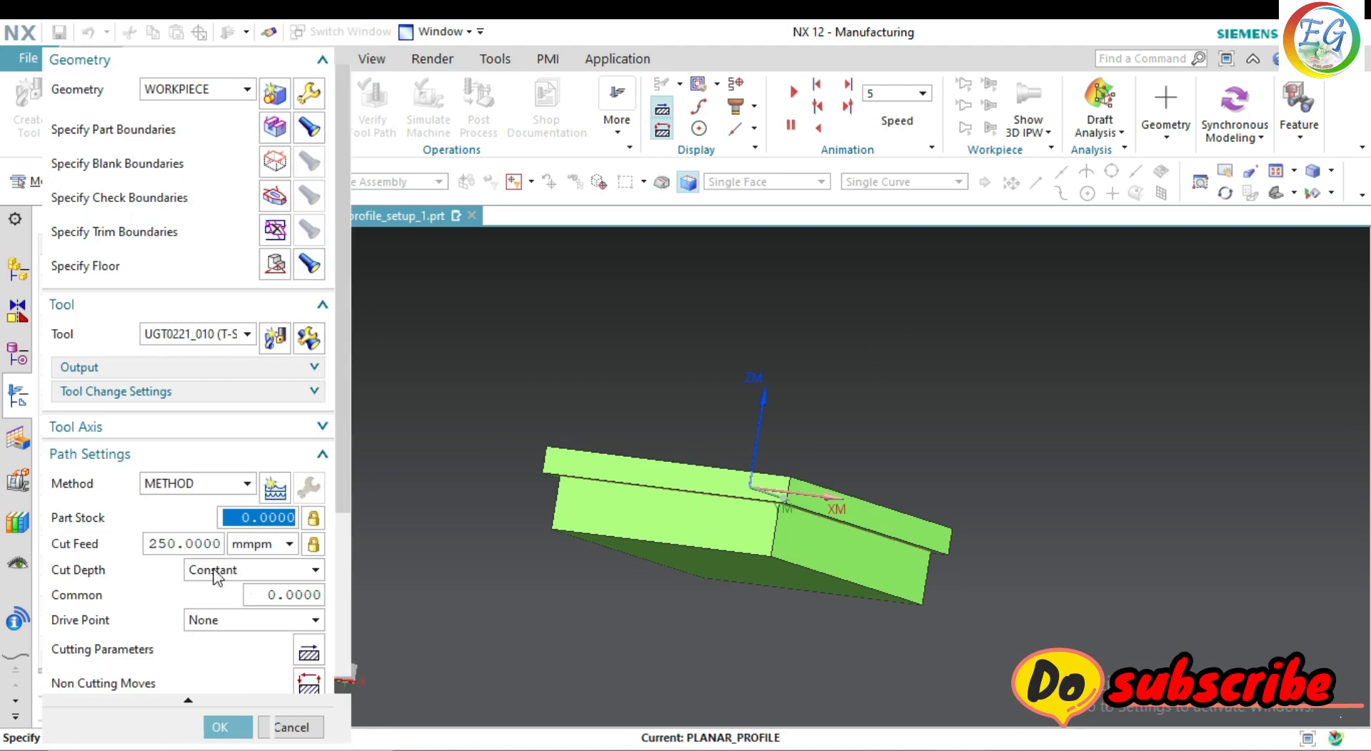
pyautogui.scroll(-1, 200, 630)
pyautogui.click(138, 663)
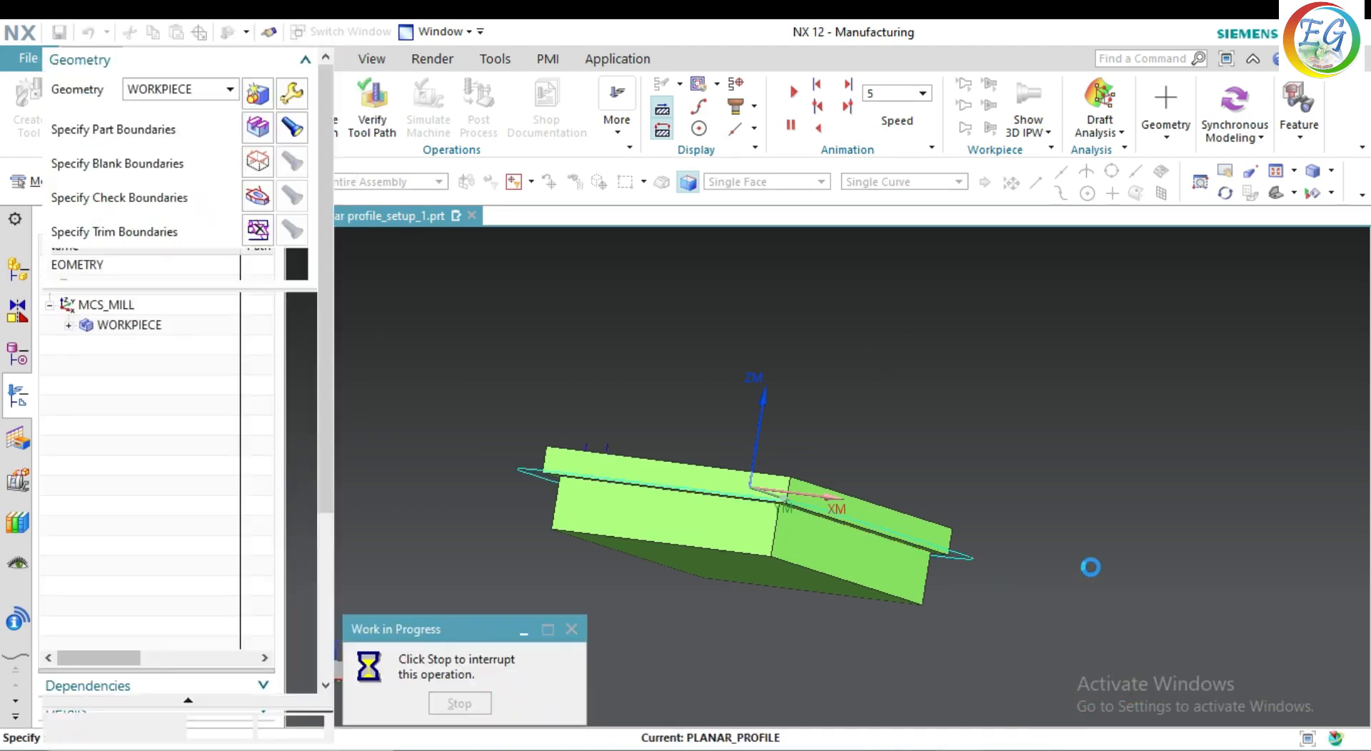
pyautogui.moveTo(1126, 512); pyautogui.dragTo(1153, 529, button='middle')
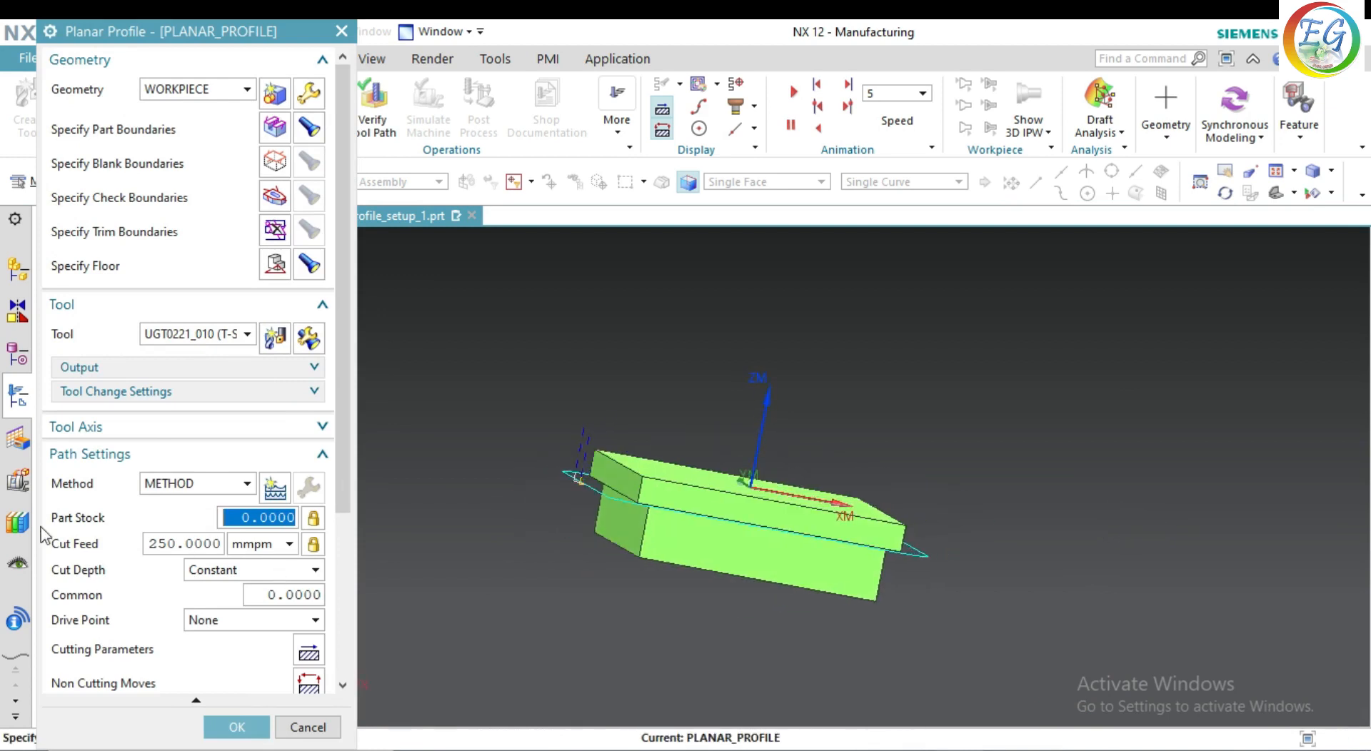
# Step: Verify the tool path with a 3D Dynamic simulation, reducing the animation speed to 5 and to 4 during playback
pyautogui.scroll(-4, 100, 543)
pyautogui.click(204, 666)
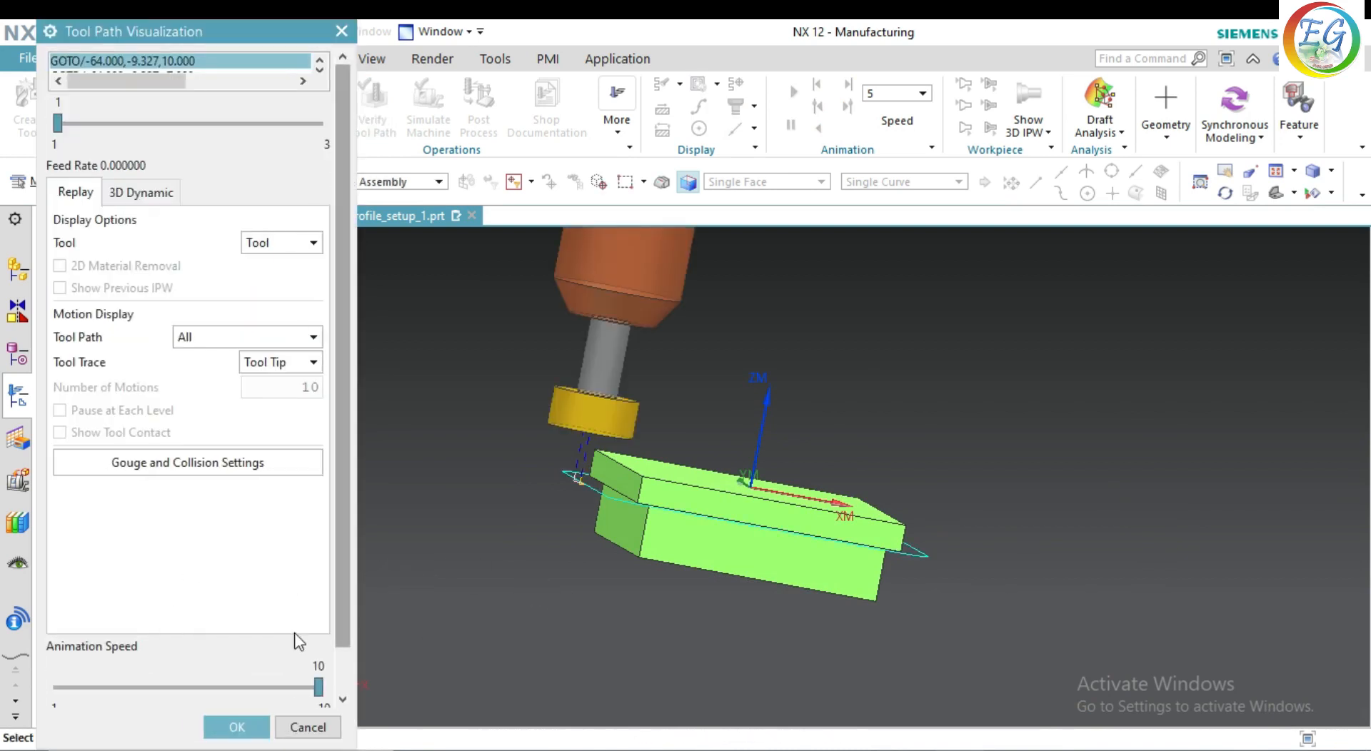
pyautogui.moveTo(313, 690); pyautogui.dragTo(160, 688)
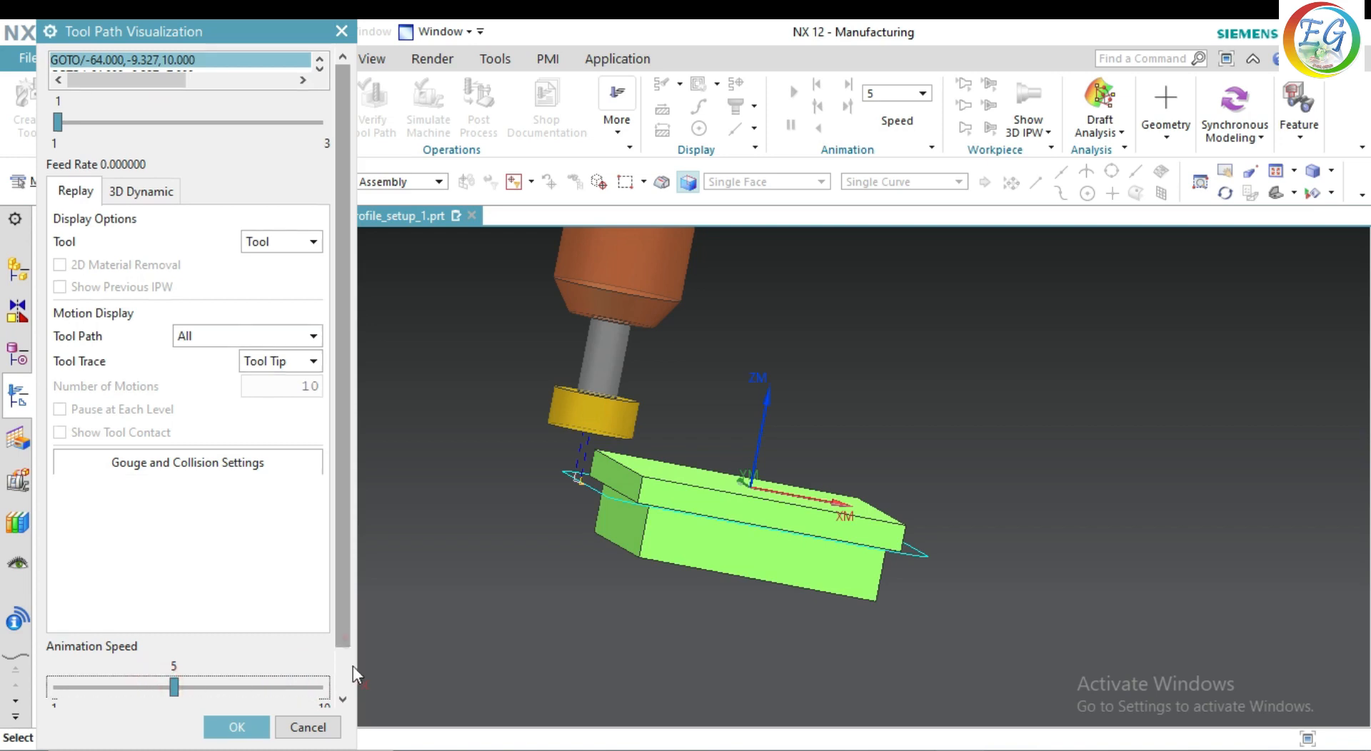
pyautogui.scroll(-1, 353, 667)
pyautogui.click(139, 144)
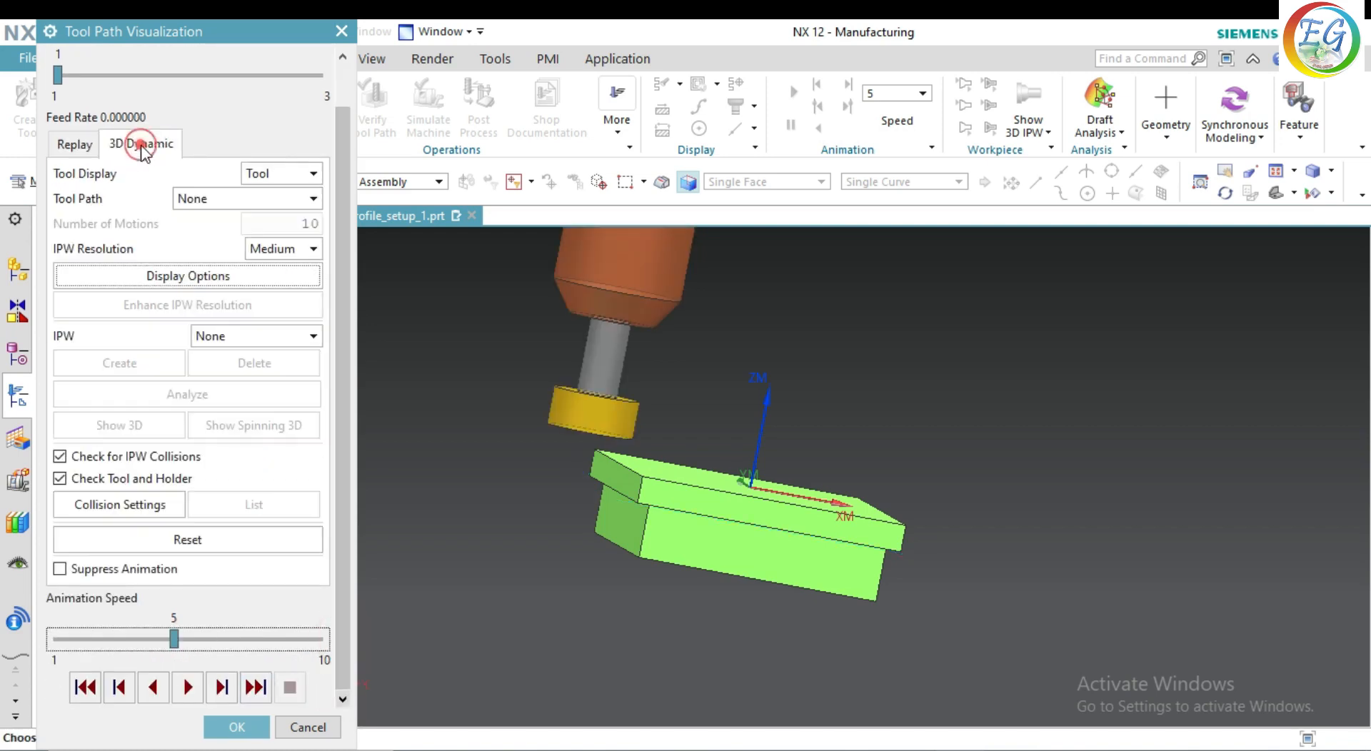
pyautogui.click(196, 693)
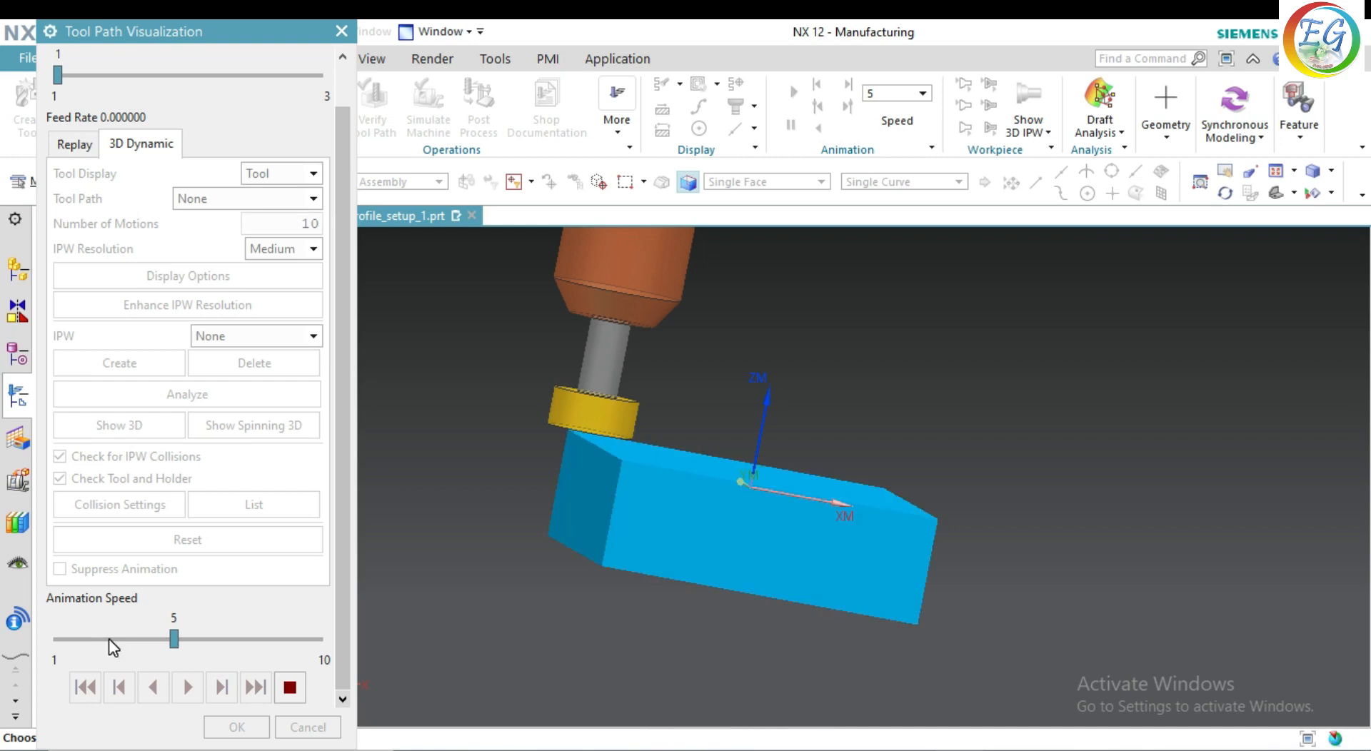
pyautogui.click(110, 639)
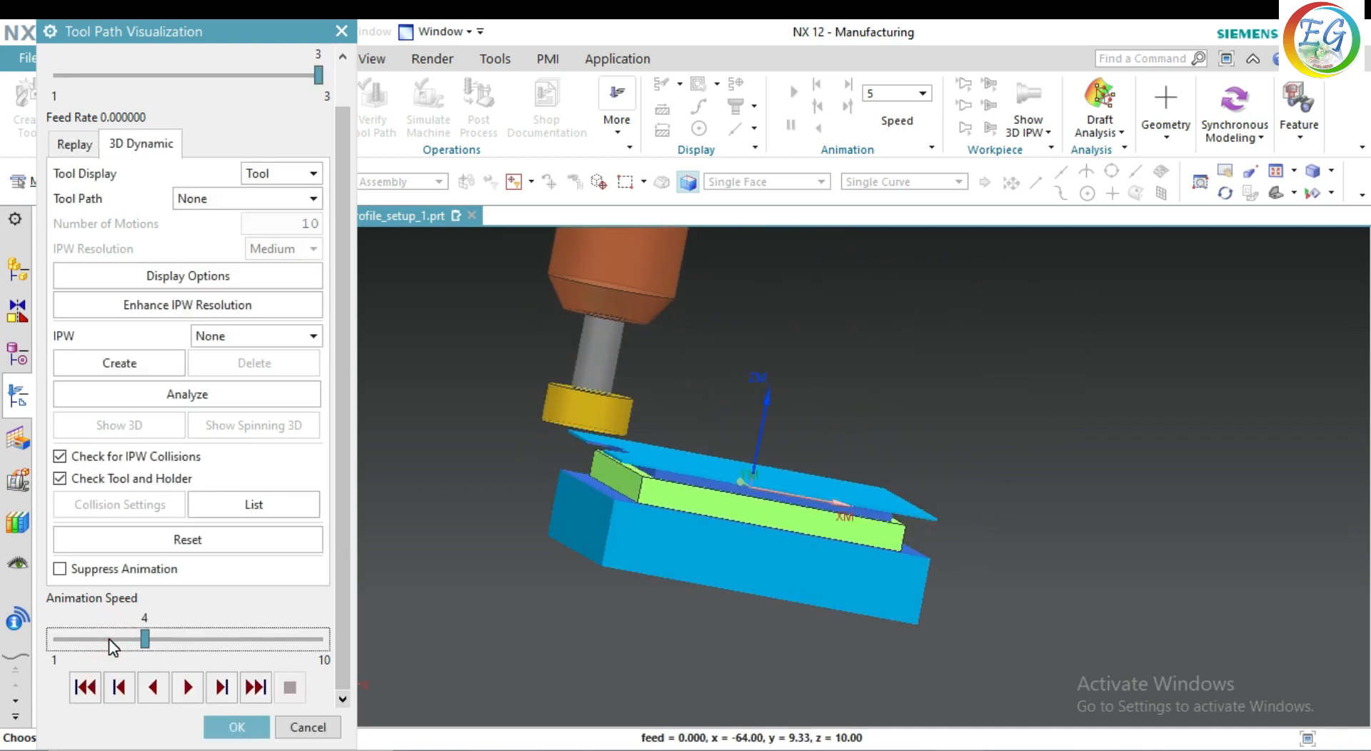
# Step: Inspect the simulated undercut from another angle and close the tool path visualization
pyautogui.moveTo(1015, 606); pyautogui.dragTo(1083, 601, button='middle')
pyautogui.click(236, 727)
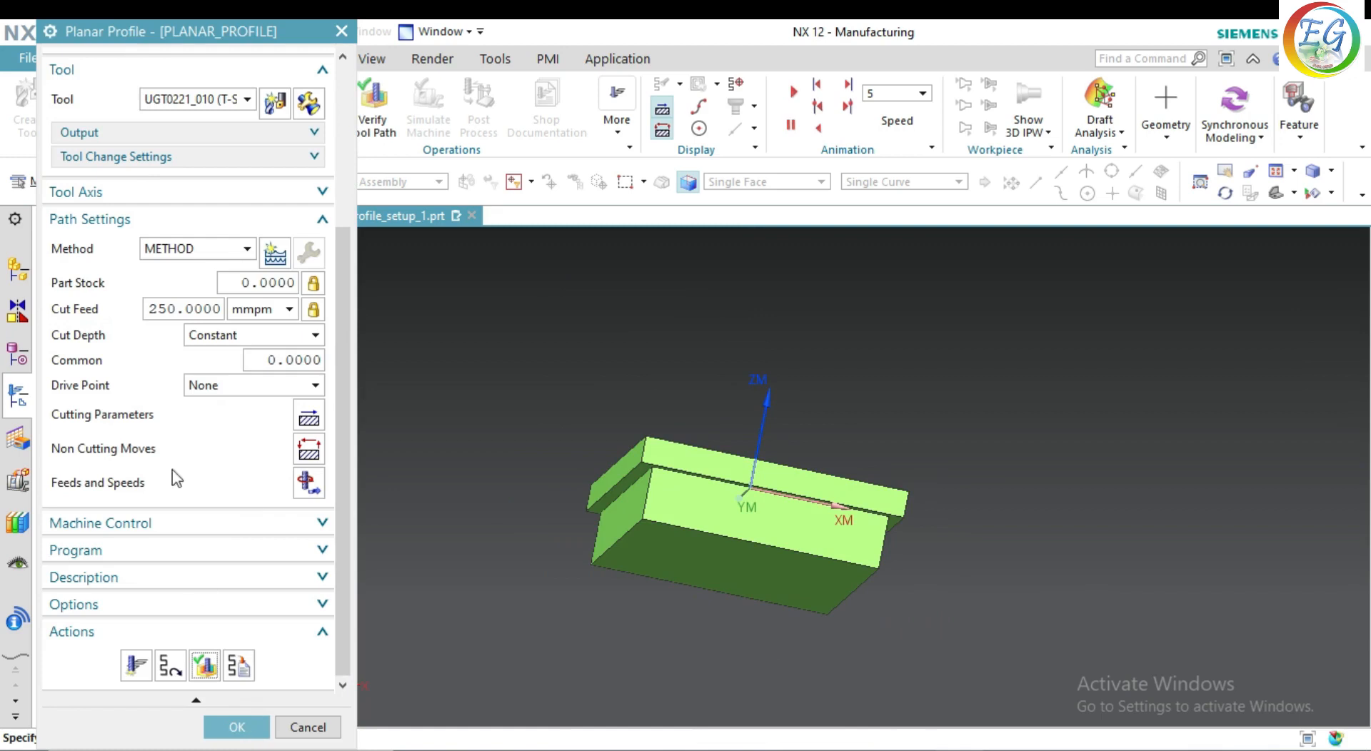
pyautogui.scroll(3, 193, 233)
pyautogui.click(277, 228)
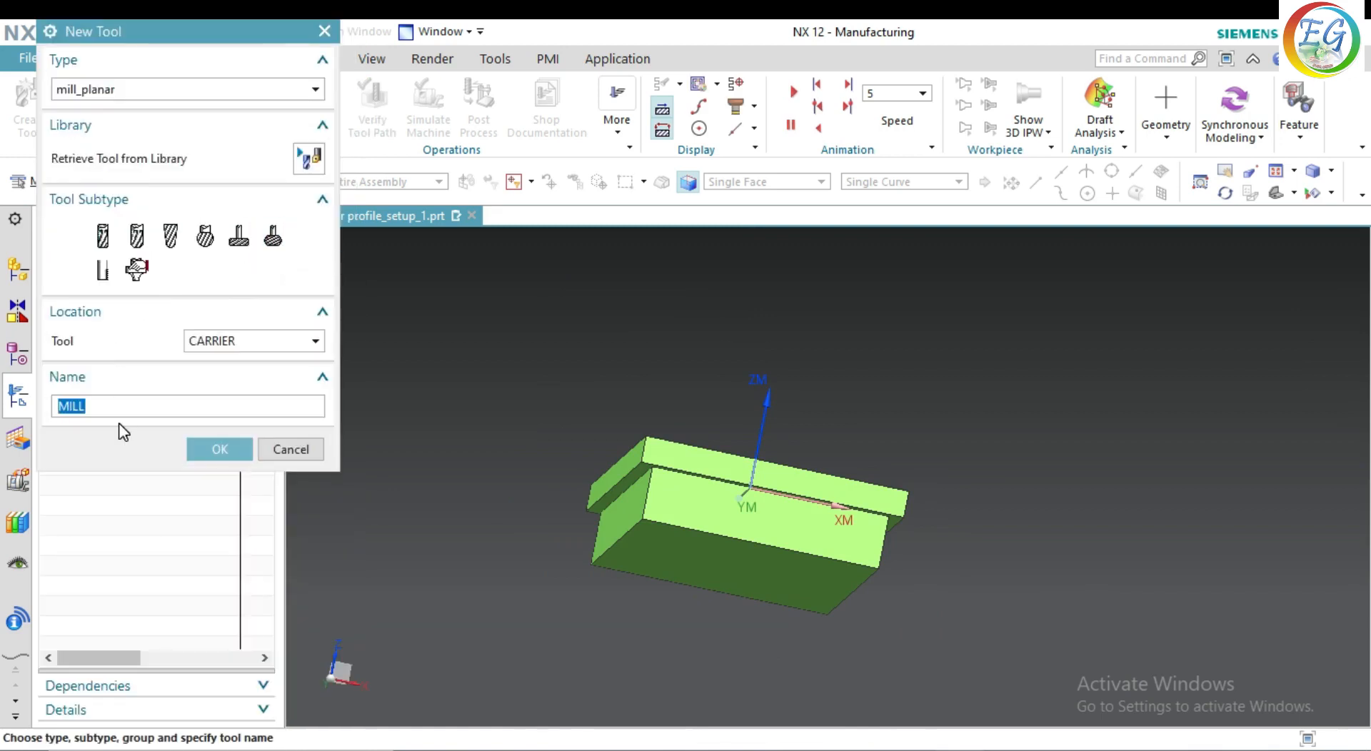
pyautogui.click(308, 158)
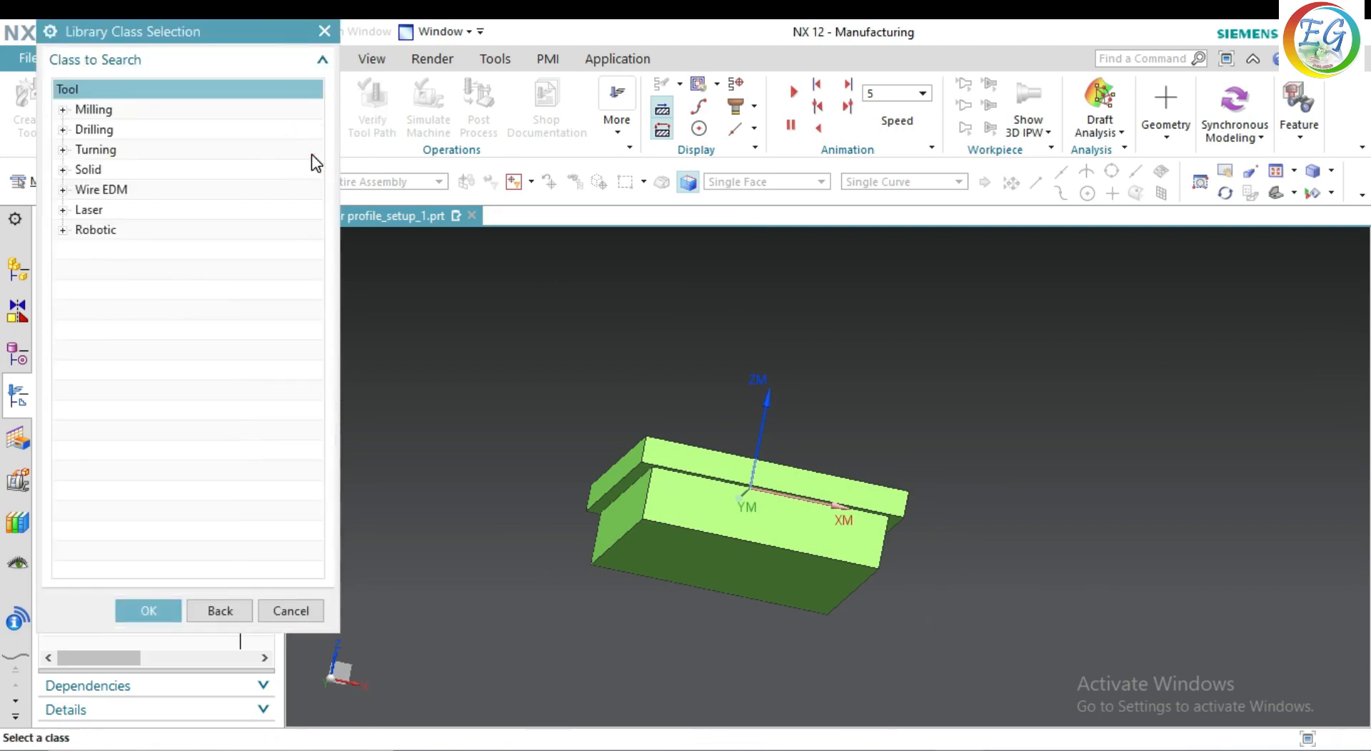
pyautogui.click(324, 31)
# Step: Set the T-Slot 32 mm cutter's flute length to 10 mm and keep the modification to the library tool
pyautogui.click(310, 221)
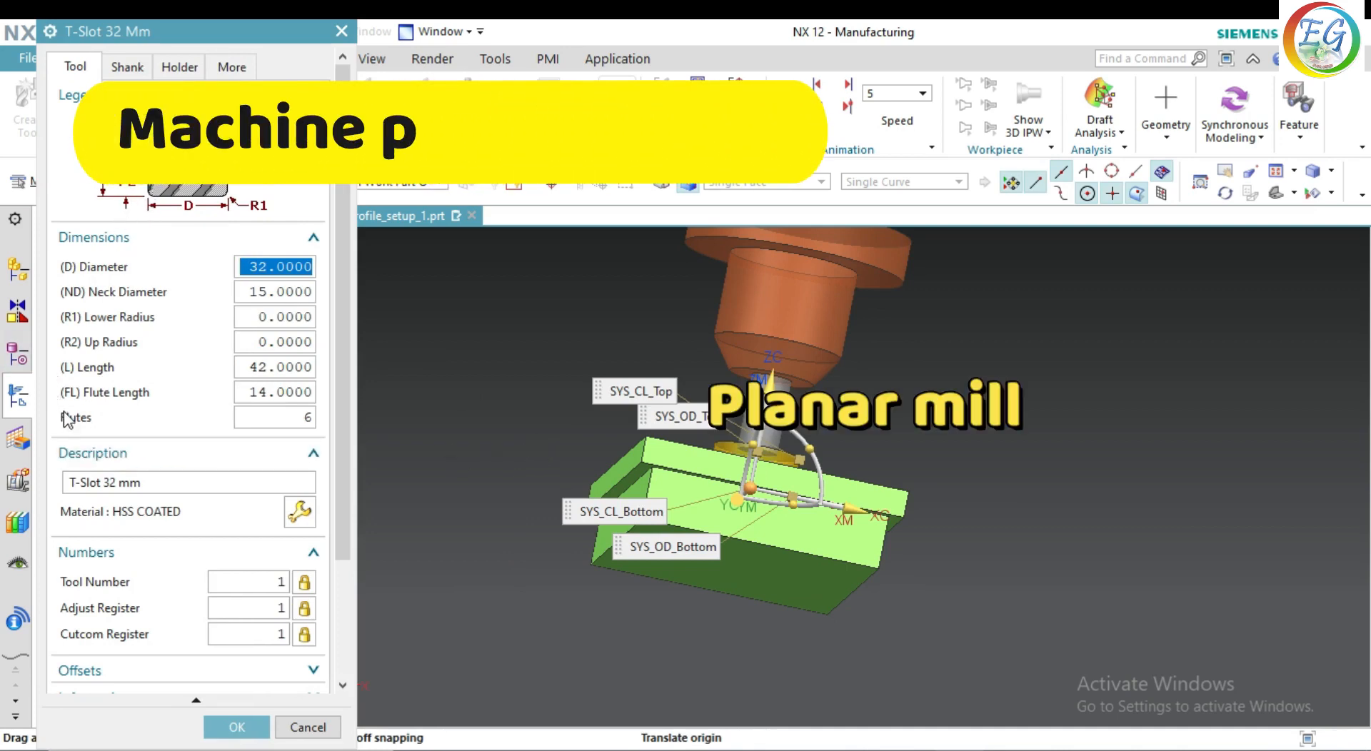
pyautogui.doubleClick(261, 392)
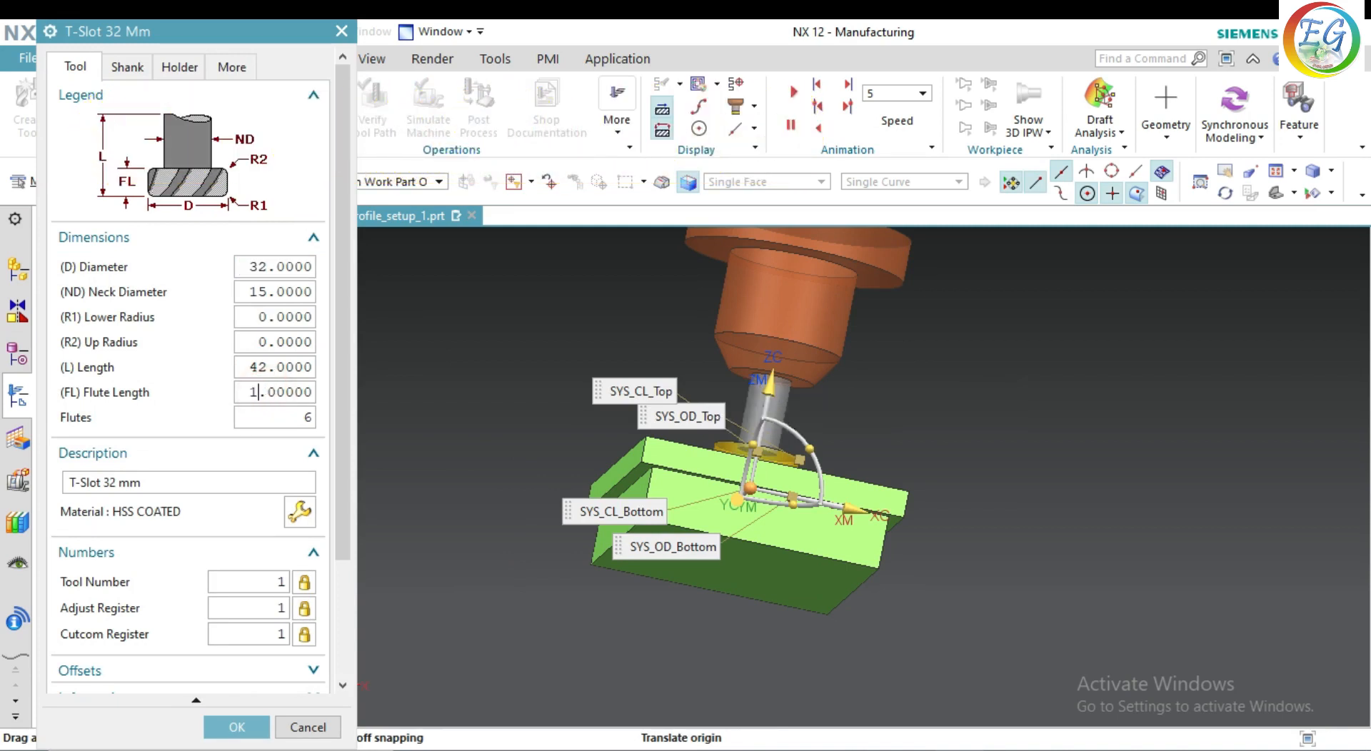
pyautogui.write('10')
pyautogui.press('Return')
pyautogui.moveTo(492, 455); pyautogui.dragTo(502, 459, button='middle')
pyautogui.scroll(-5, 147, 653)
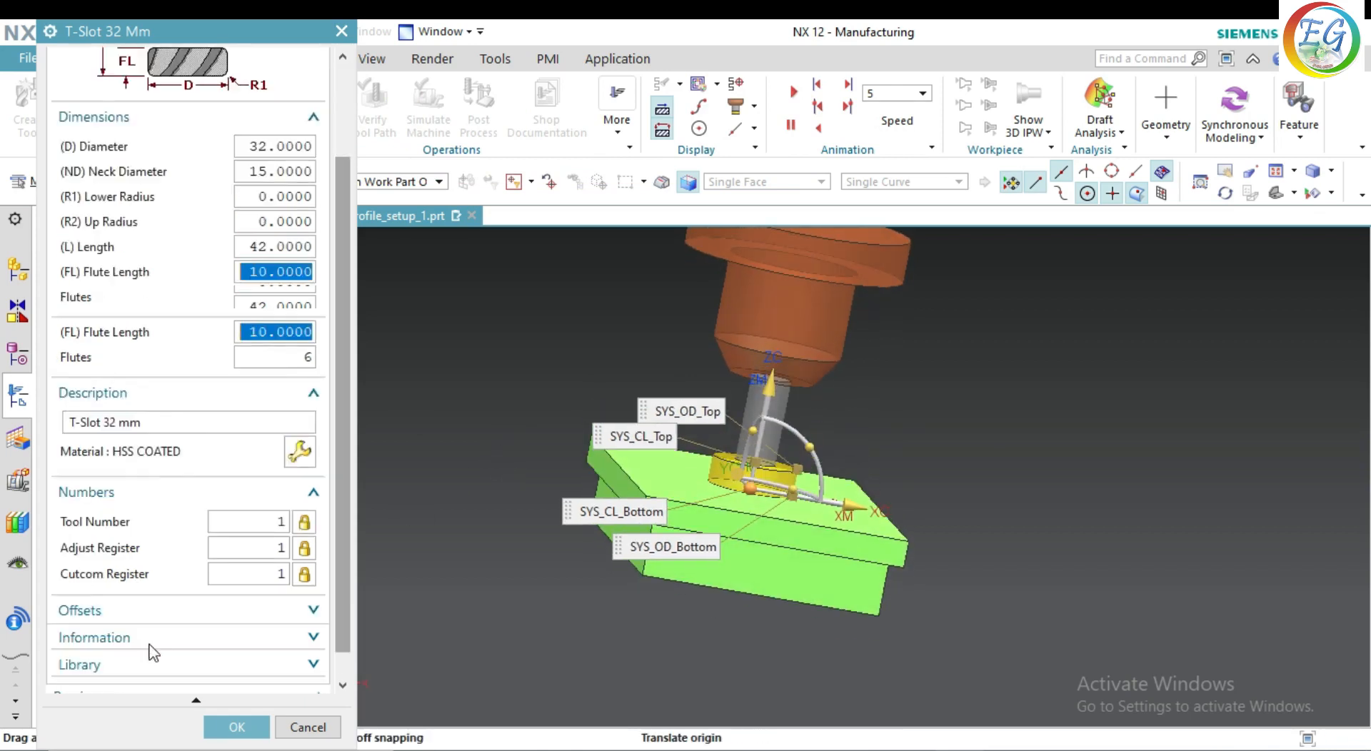
pyautogui.click(236, 727)
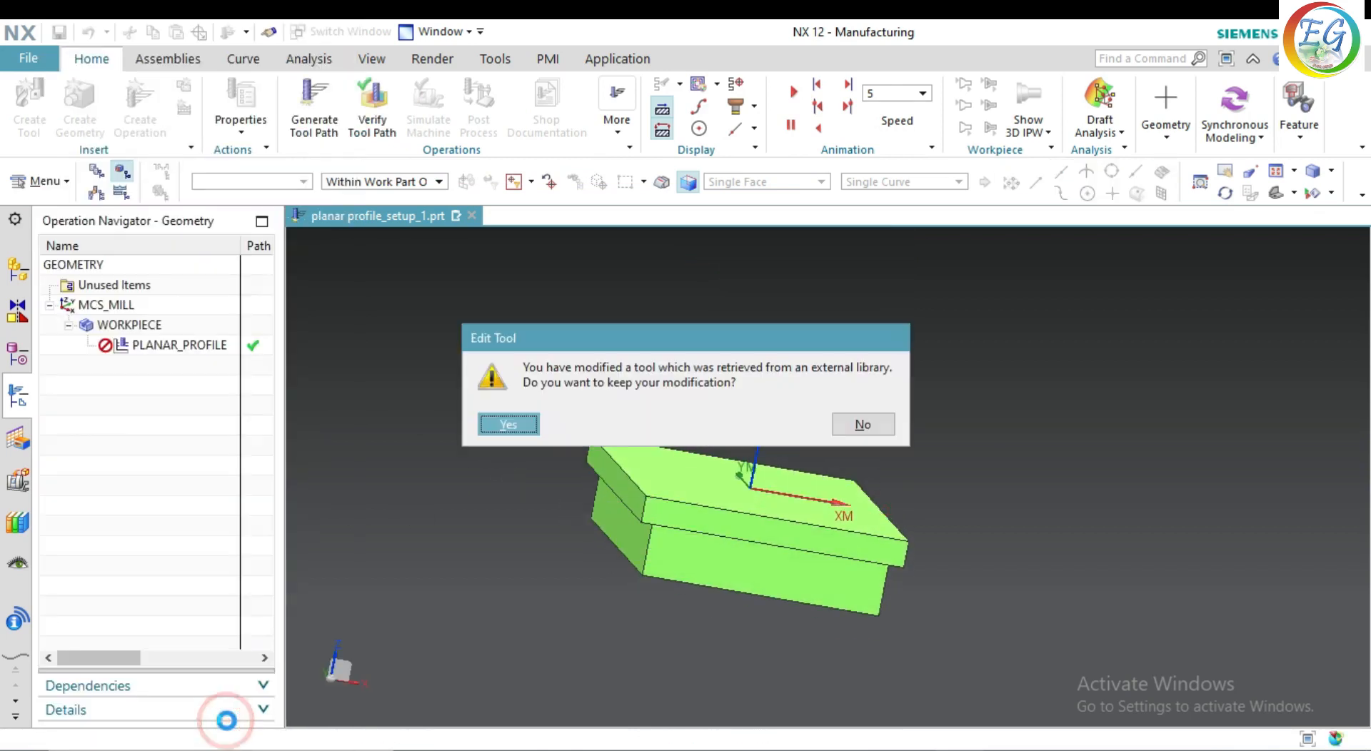
pyautogui.click(528, 427)
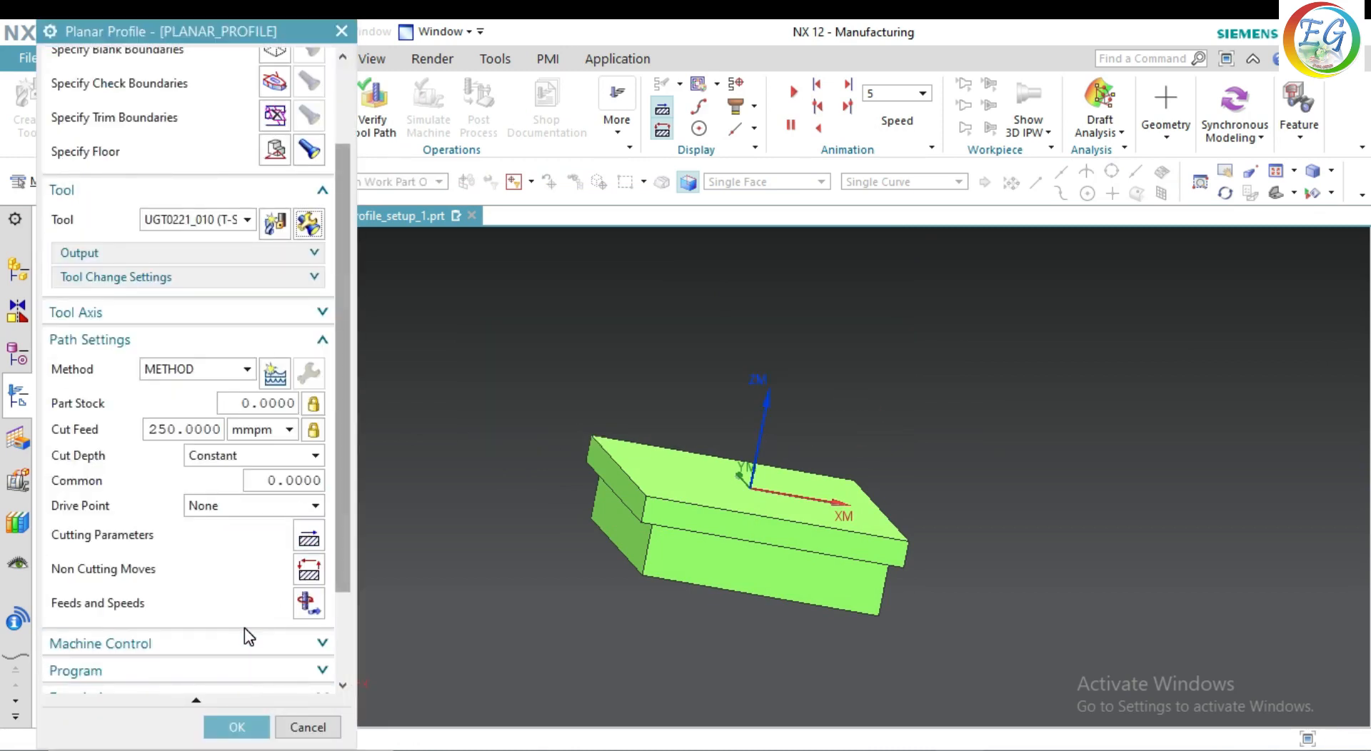
# Step: Regenerate the tool path with the edited cutter, run its 3D Dynamic simulation, and accept the operation
pyautogui.scroll(-3, 262, 631)
pyautogui.click(135, 665)
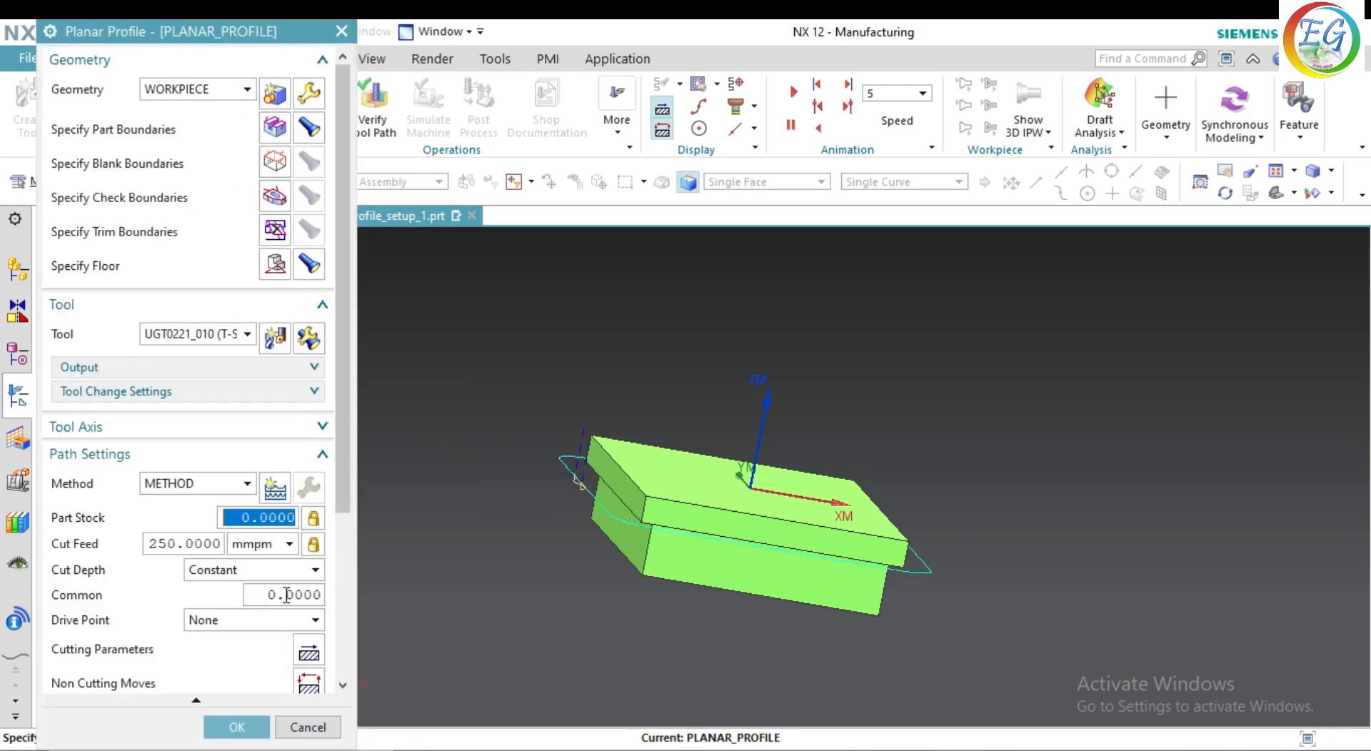
pyautogui.scroll(-5, 253, 700)
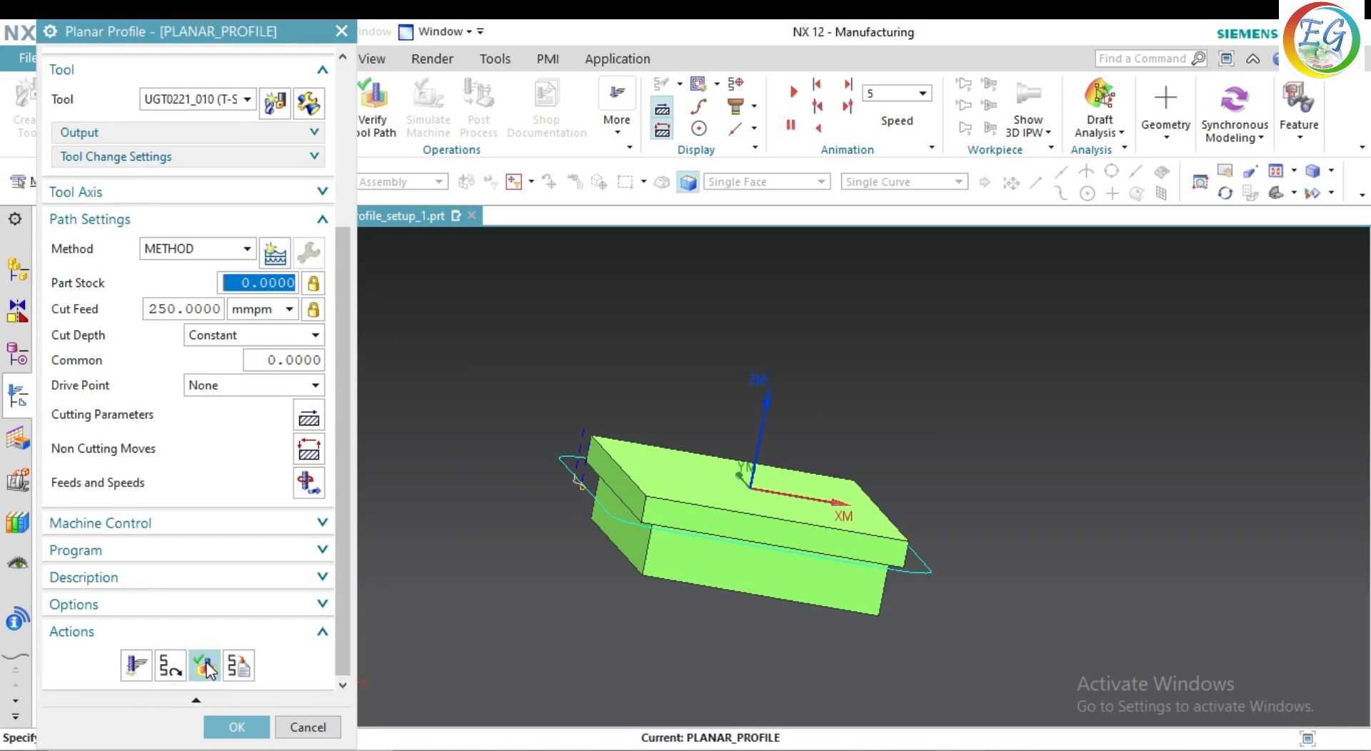
pyautogui.click(207, 662)
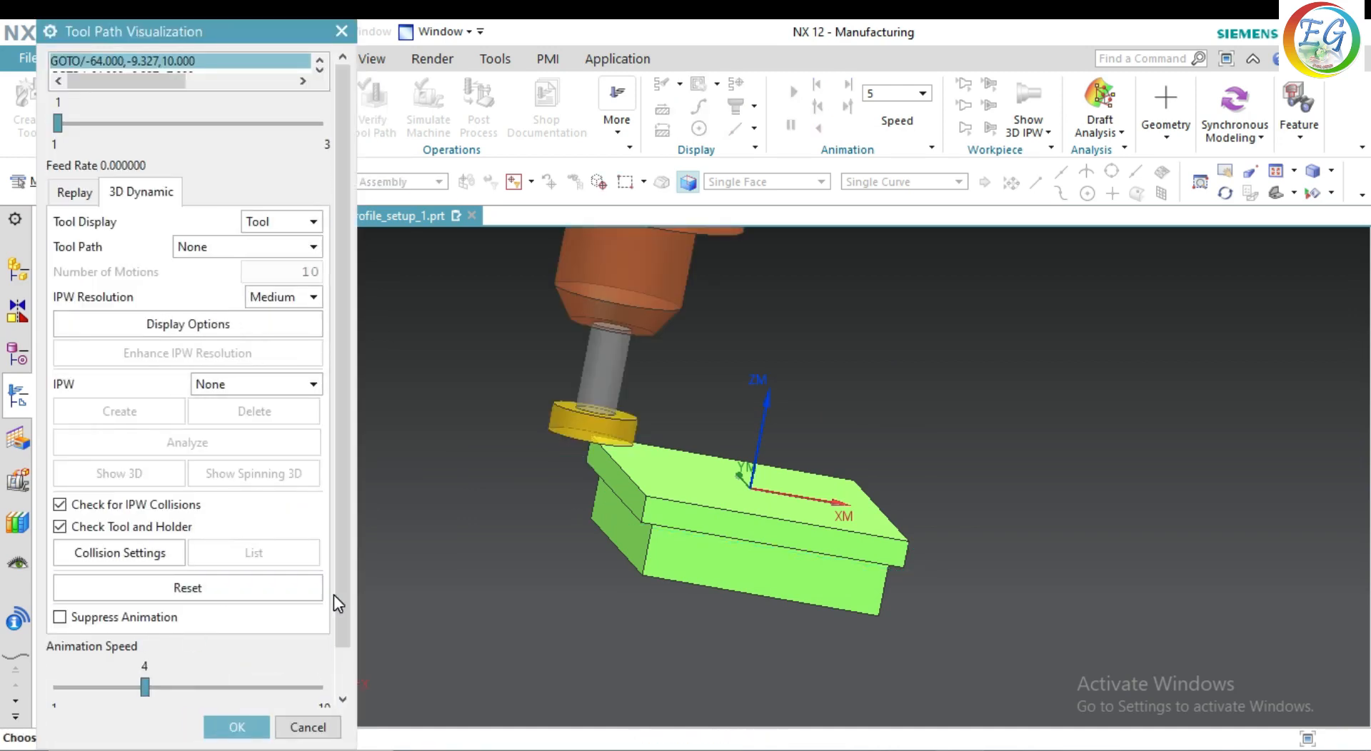
pyautogui.scroll(-2, 333, 594)
pyautogui.click(187, 688)
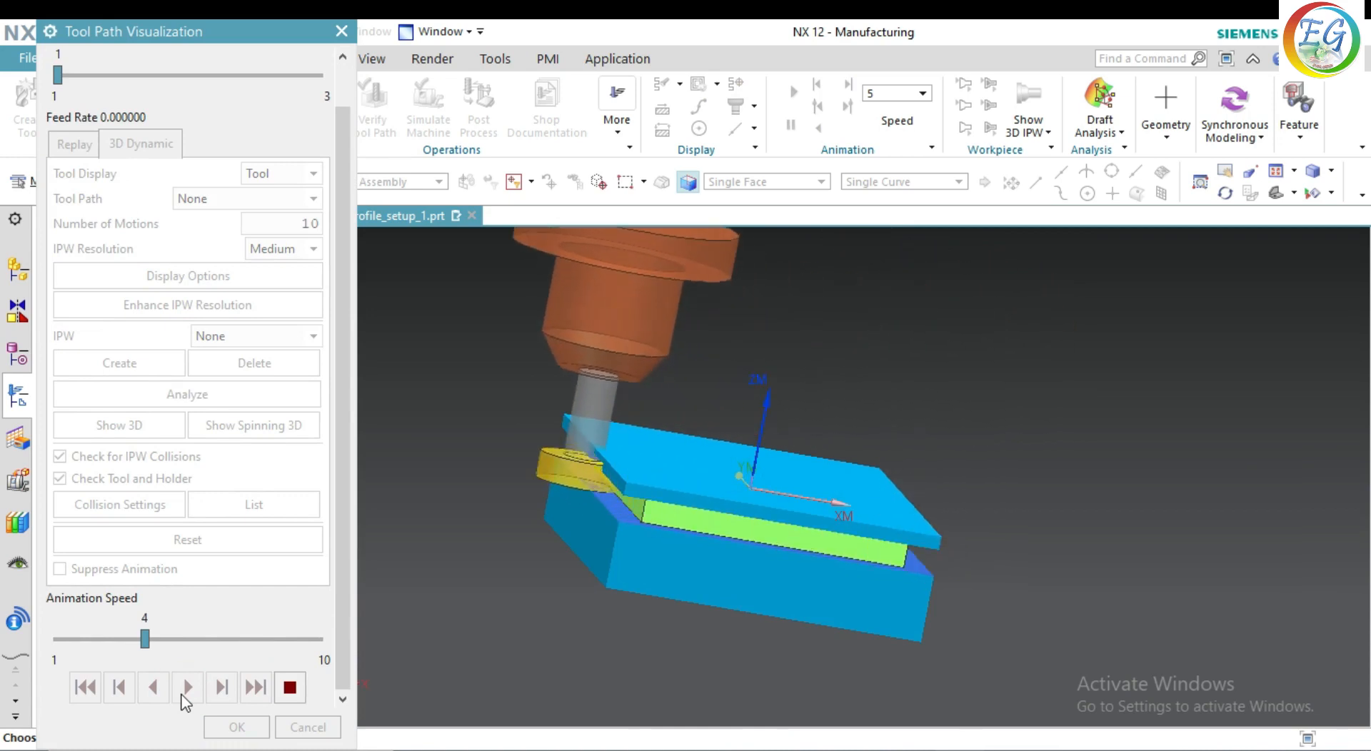
pyautogui.middleClick(959, 641)
pyautogui.middleClick(955, 640)
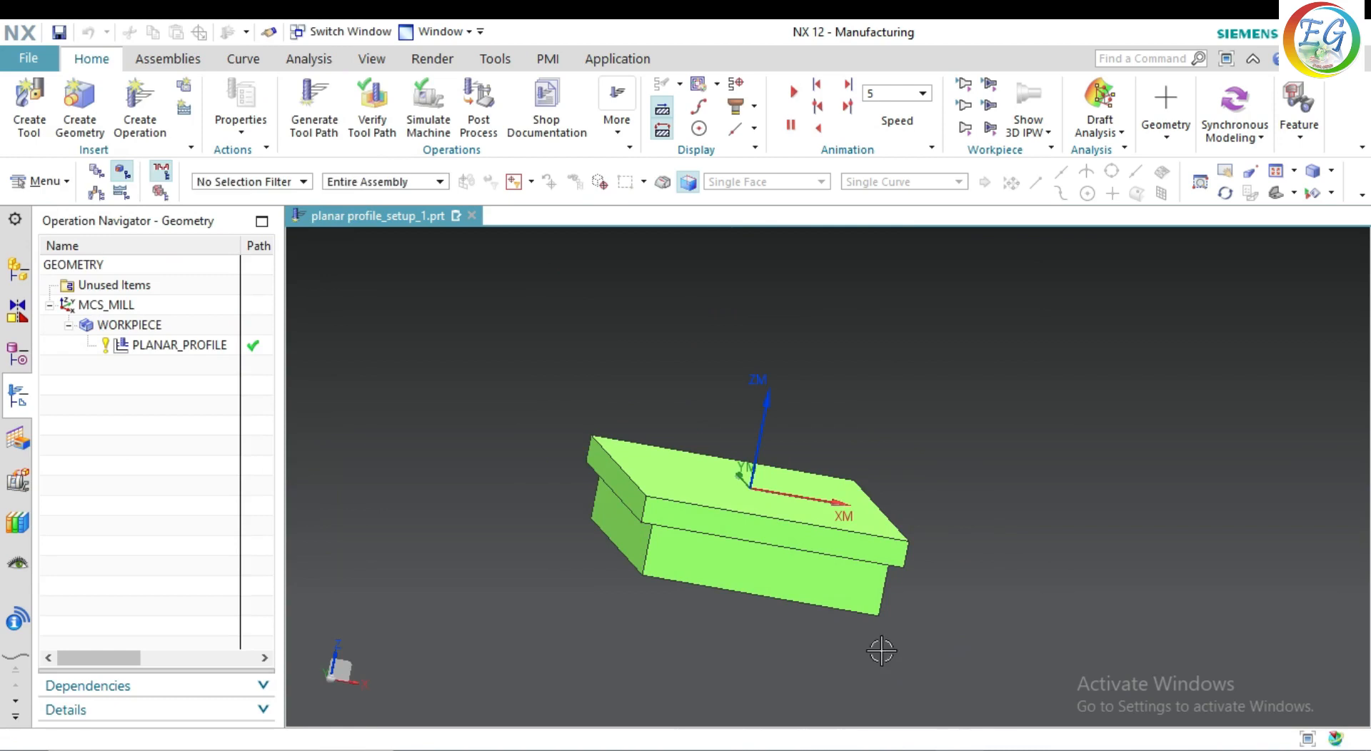
# Step: Reopen the PLANAR_PROFILE operation, replay its 3D Dynamic simulation at animation speed 3, and inspect the cut undercut
pyautogui.doubleClick(168, 334)
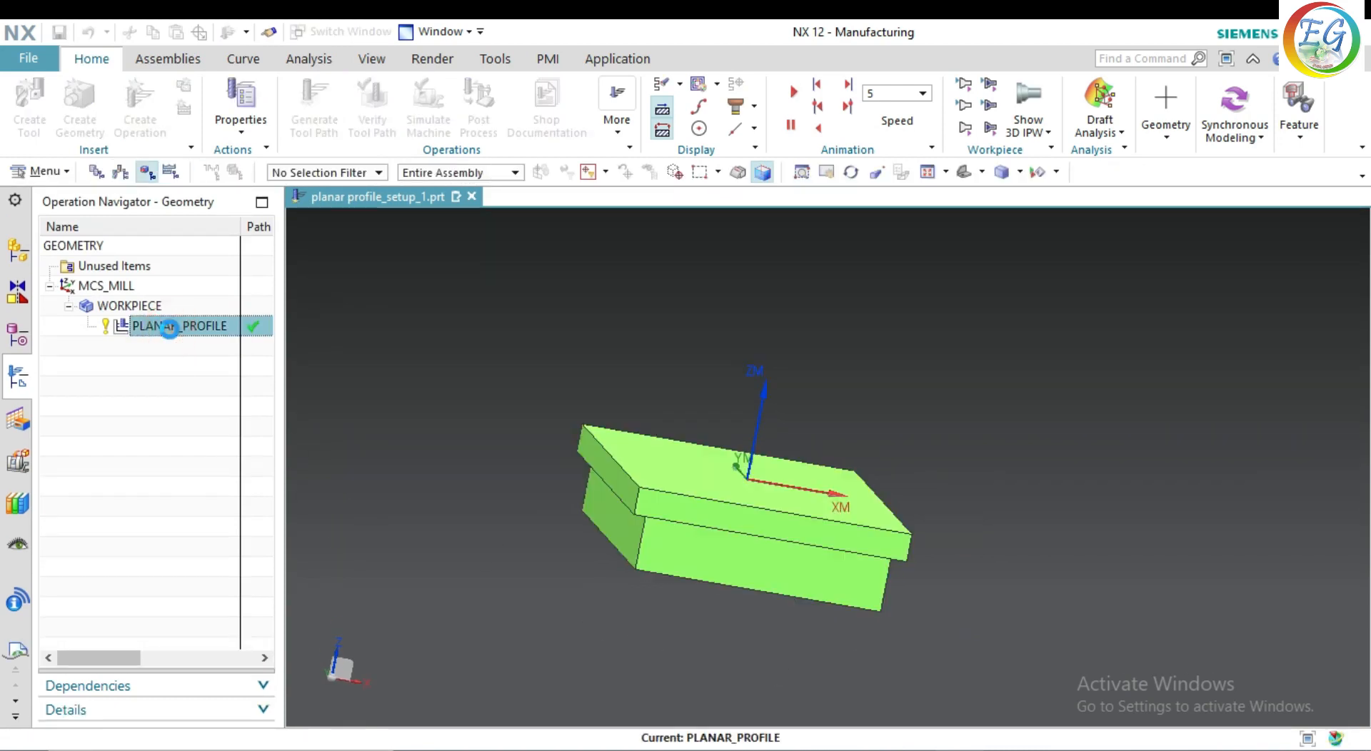
pyautogui.scroll(-5, 169, 572)
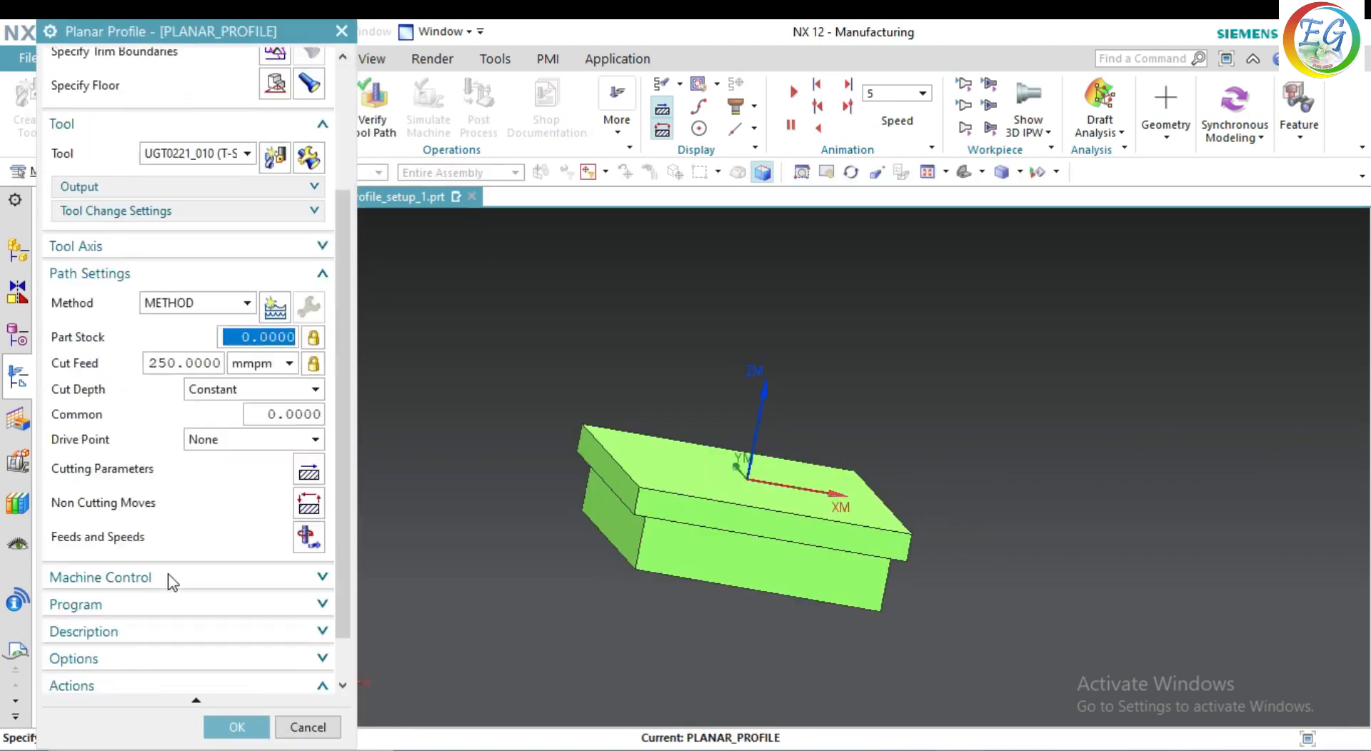
pyautogui.click(203, 665)
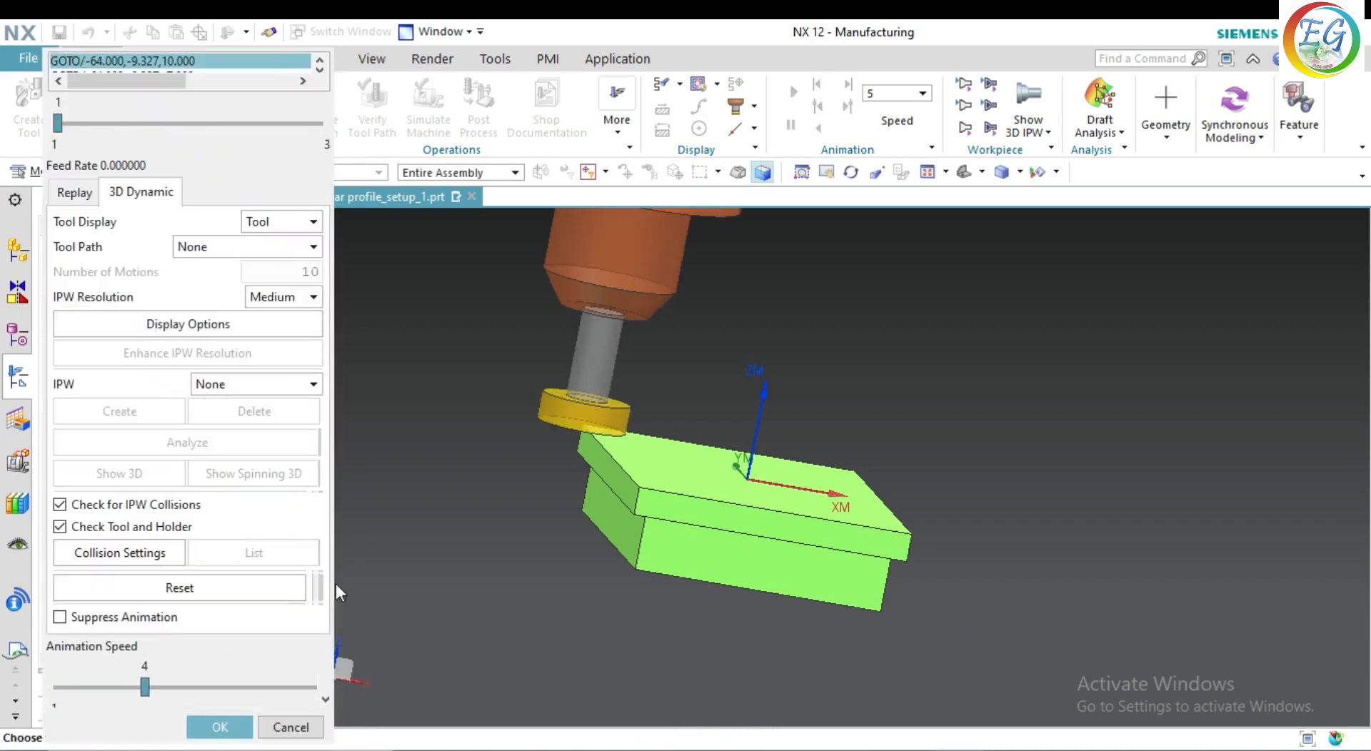
pyautogui.scroll(-2, 336, 606)
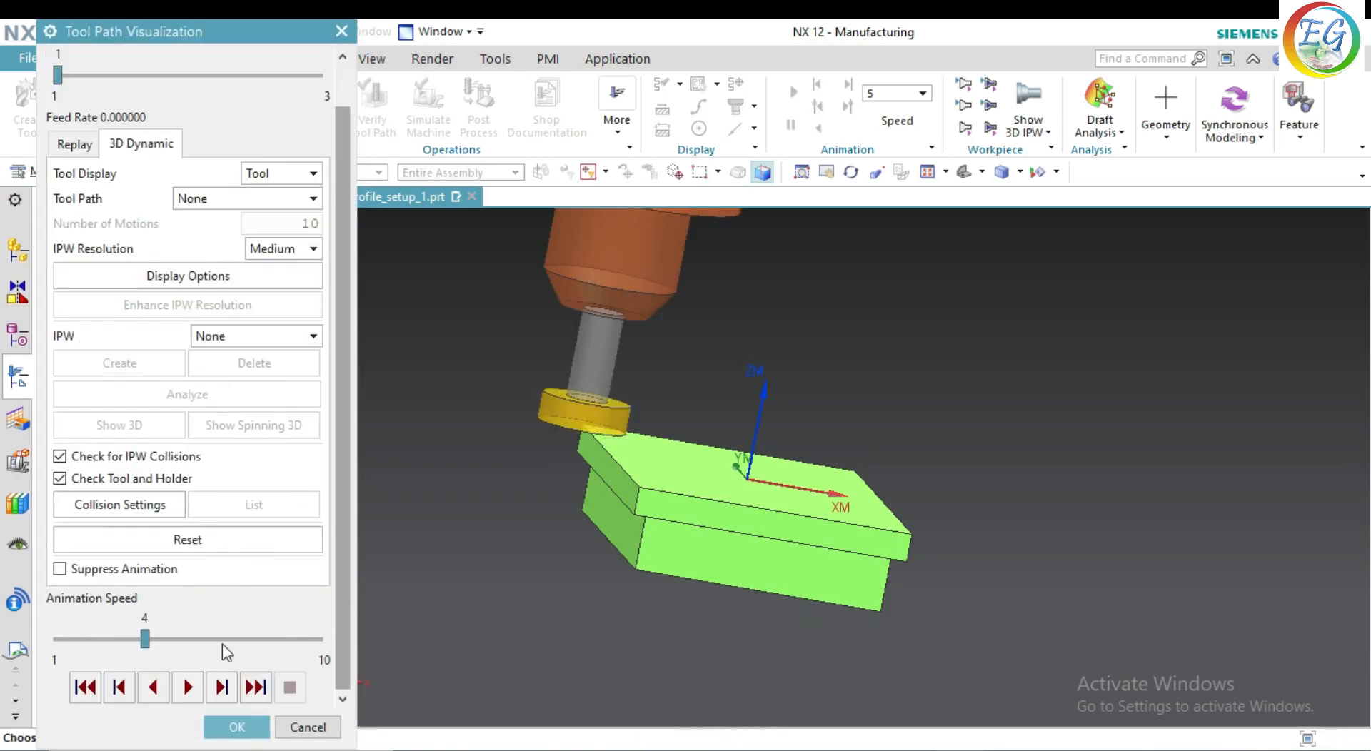
pyautogui.click(116, 639)
pyautogui.click(187, 688)
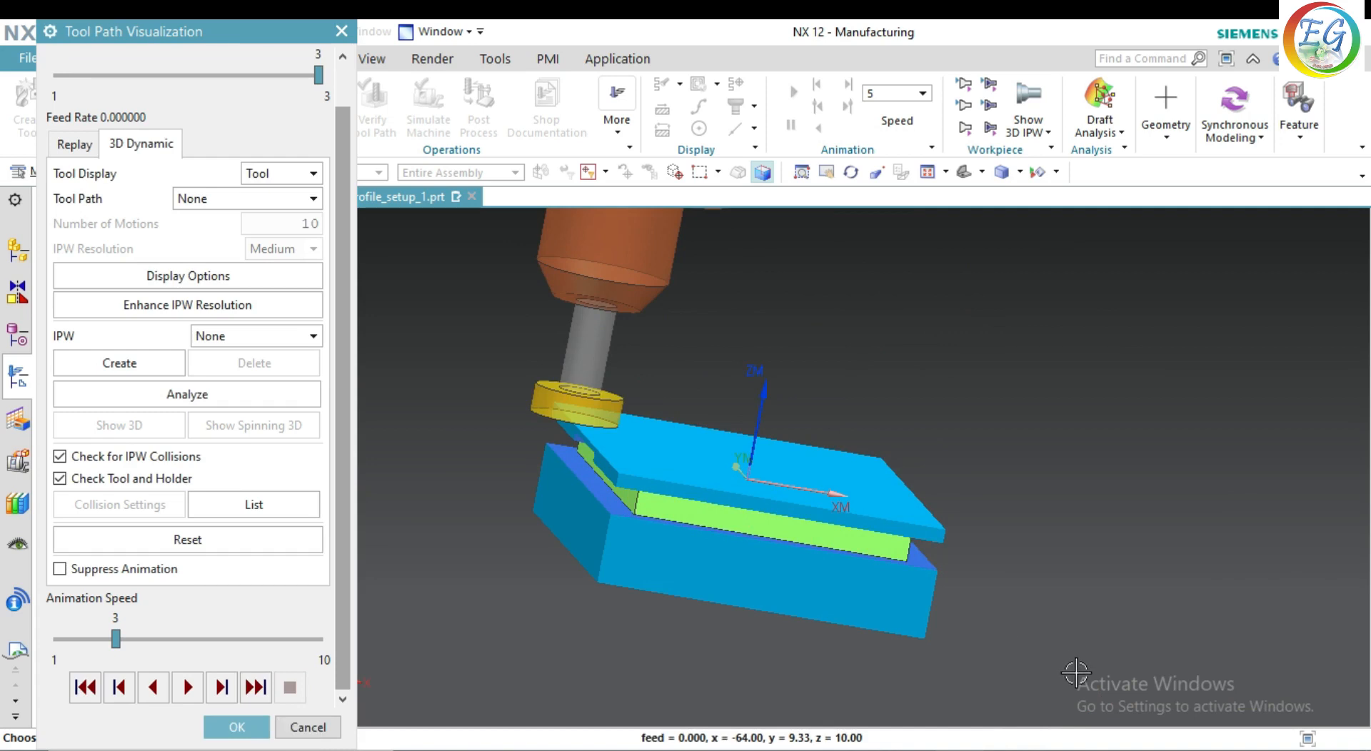
pyautogui.moveTo(1077, 676); pyautogui.dragTo(1049, 657, button='middle')
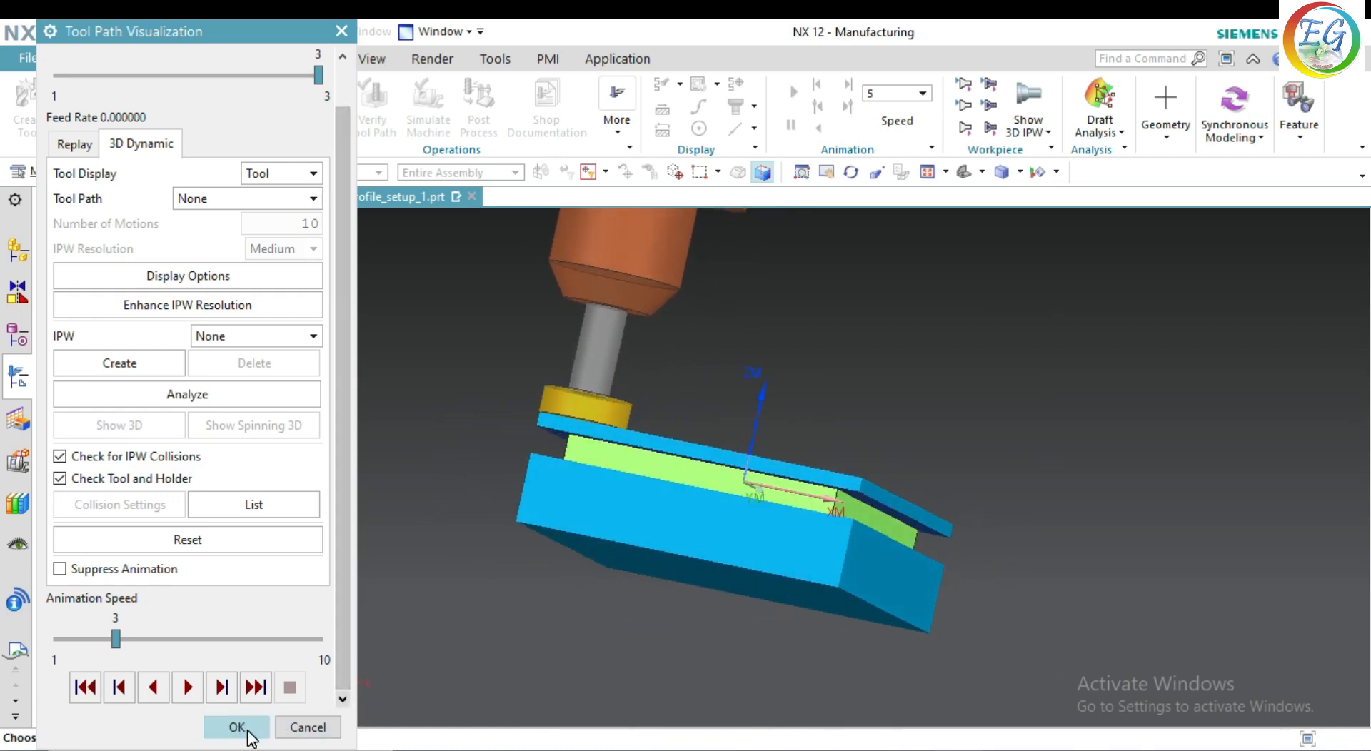
pyautogui.click(237, 727)
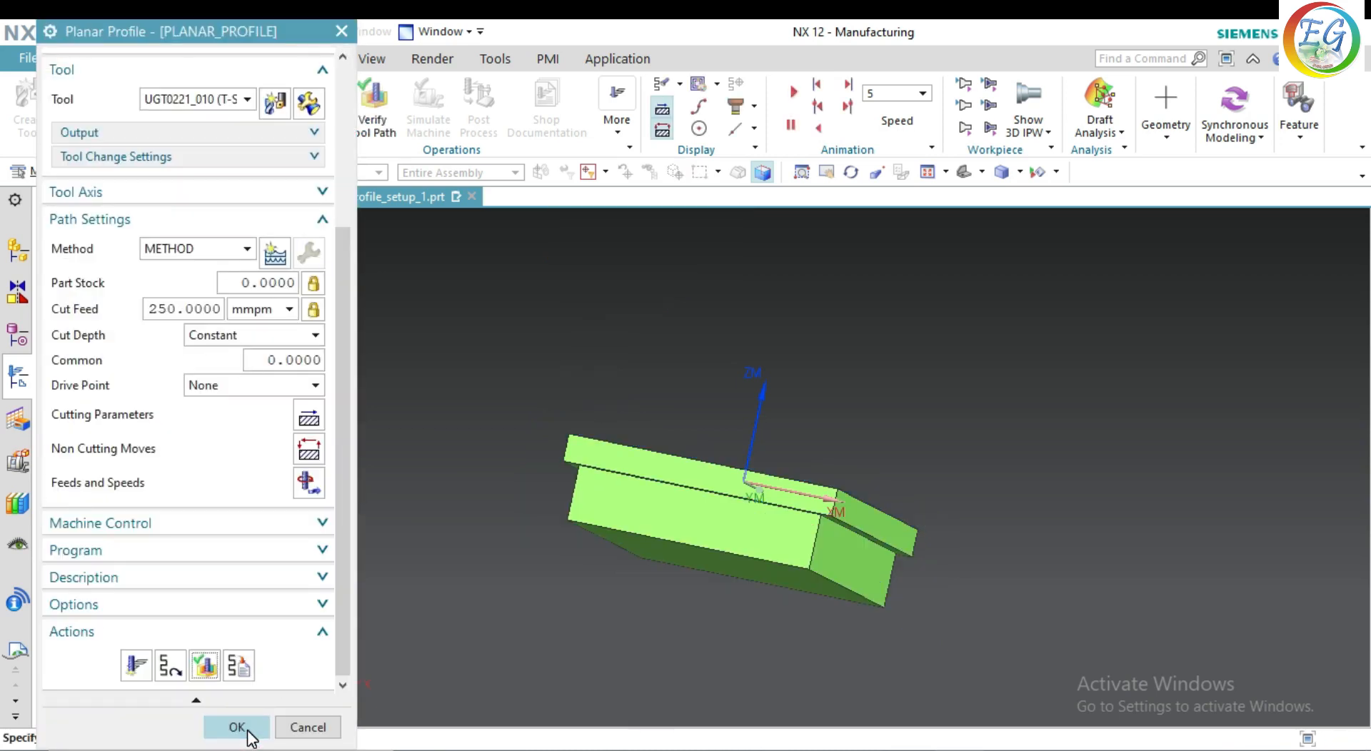
pyautogui.click(243, 728)
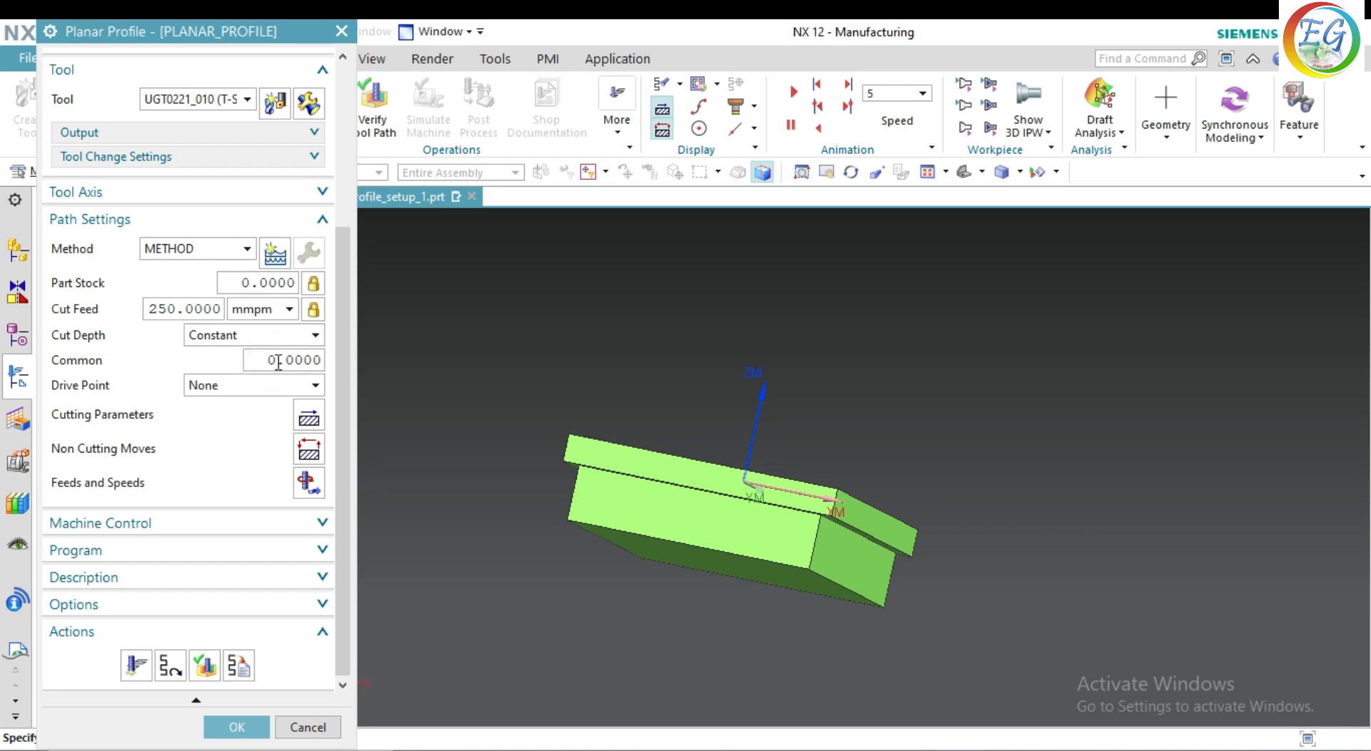
# Step: Set the common cut depth to 10 mm and regenerate the tool path
pyautogui.doubleClick(274, 362)
pyautogui.press('Return')
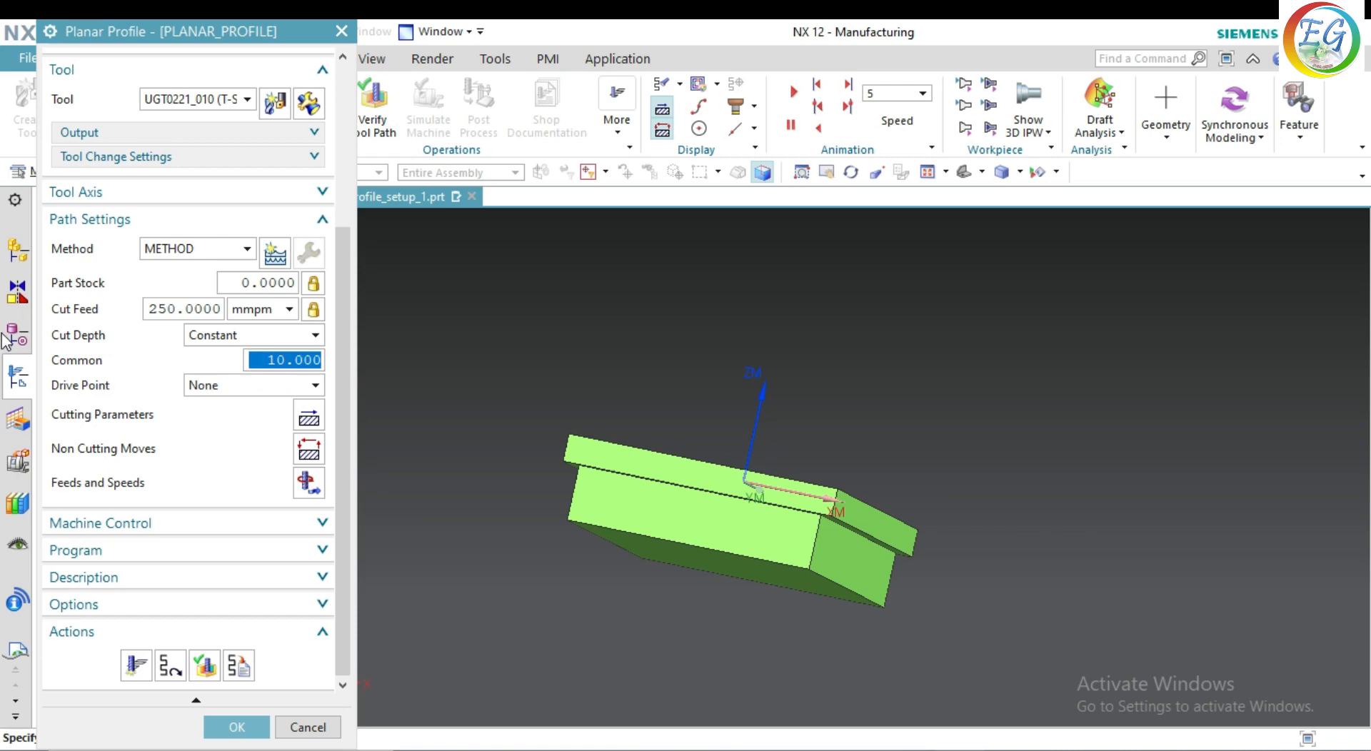
pyautogui.click(136, 666)
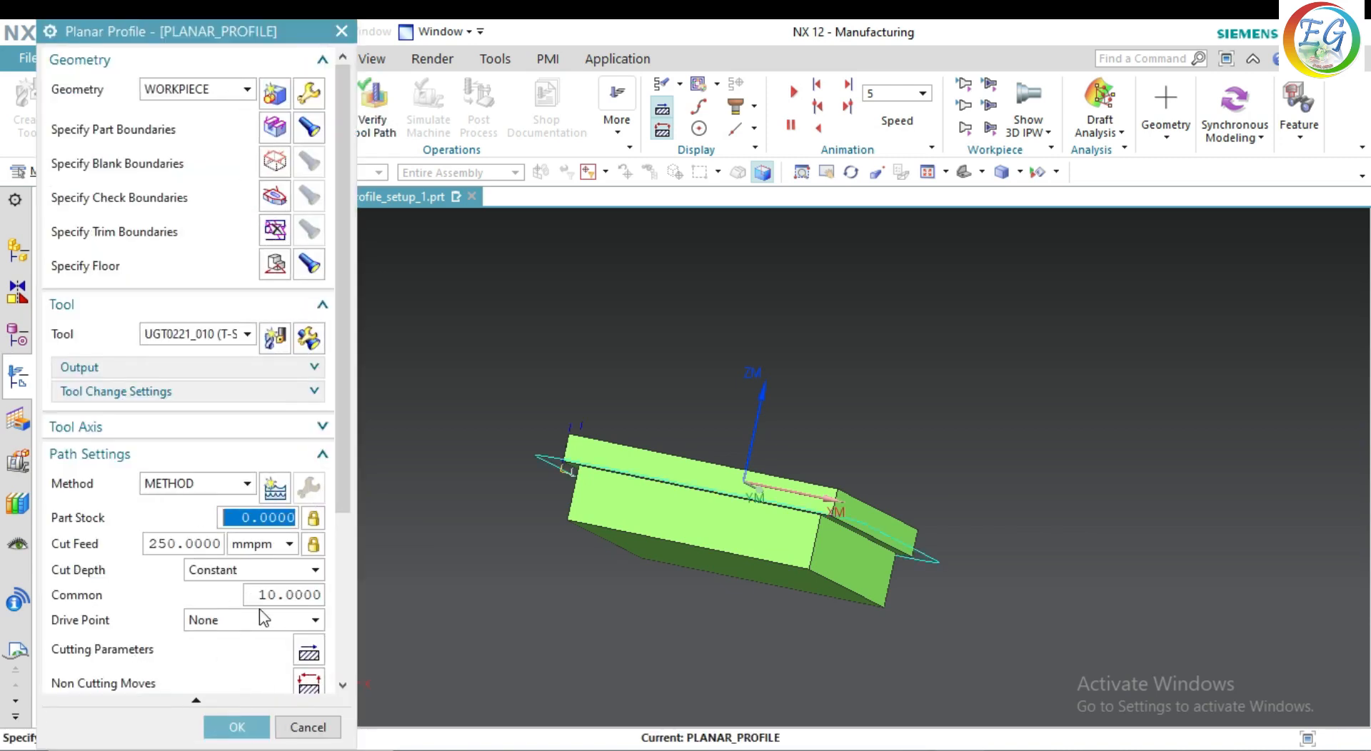
# Step: Set the common depth back to 0 with the Constant cut depth type and regenerate the tool path
pyautogui.moveTo(278, 599); pyautogui.dragTo(266, 604)
pyautogui.click(279, 575)
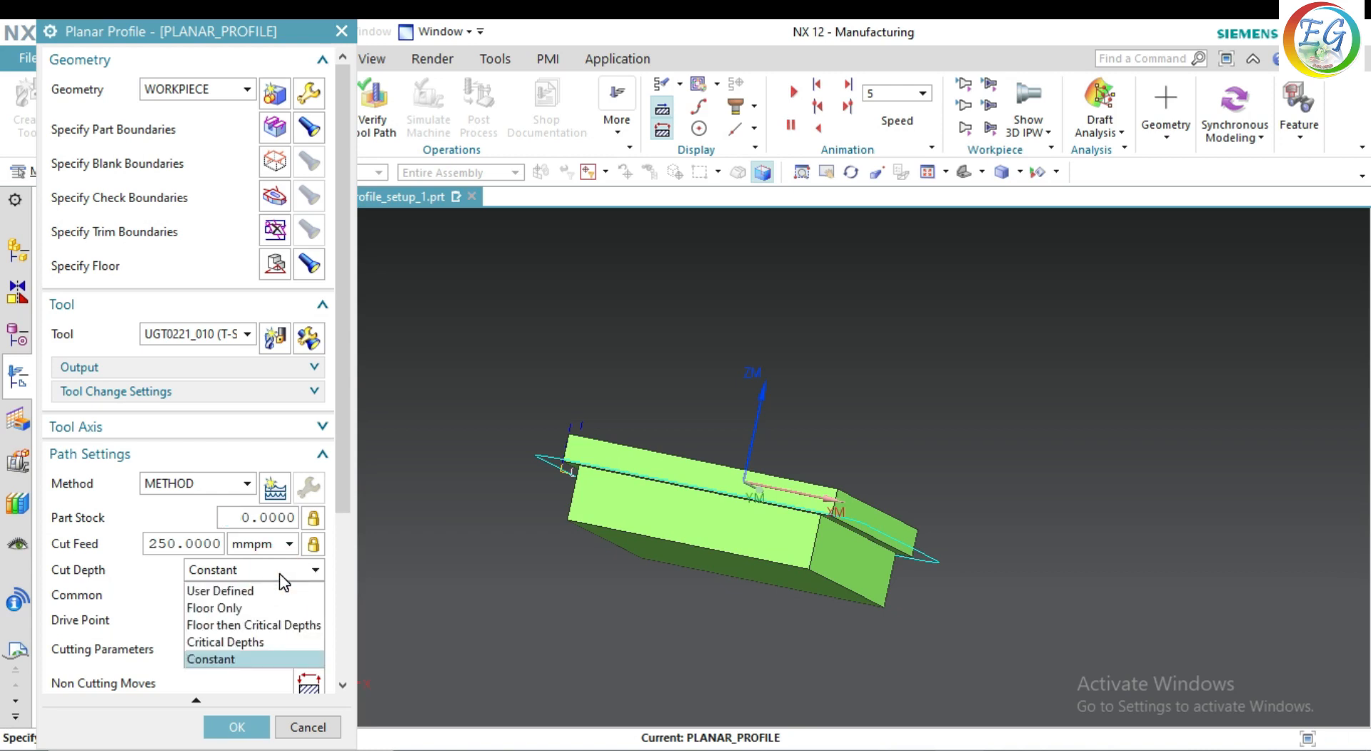
pyautogui.click(166, 596)
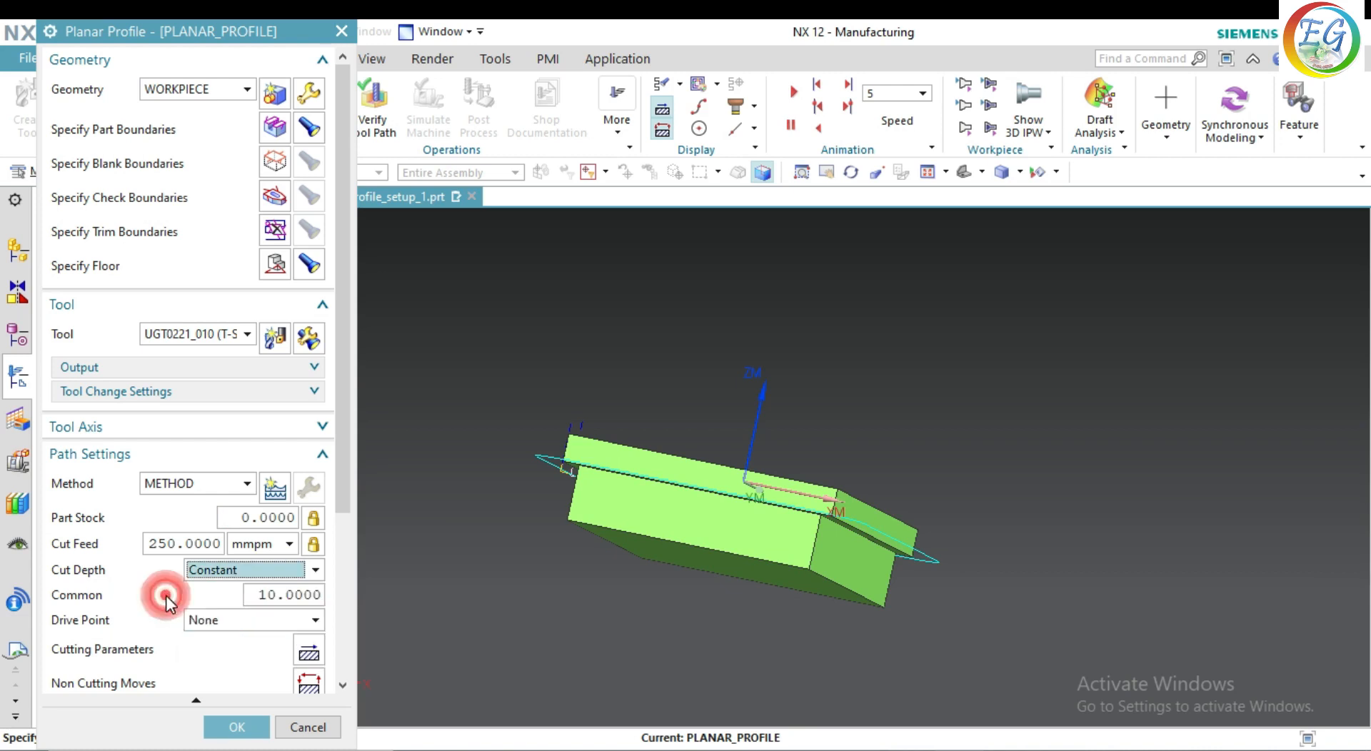
pyautogui.moveTo(278, 596); pyautogui.dragTo(260, 613)
pyautogui.write('0')
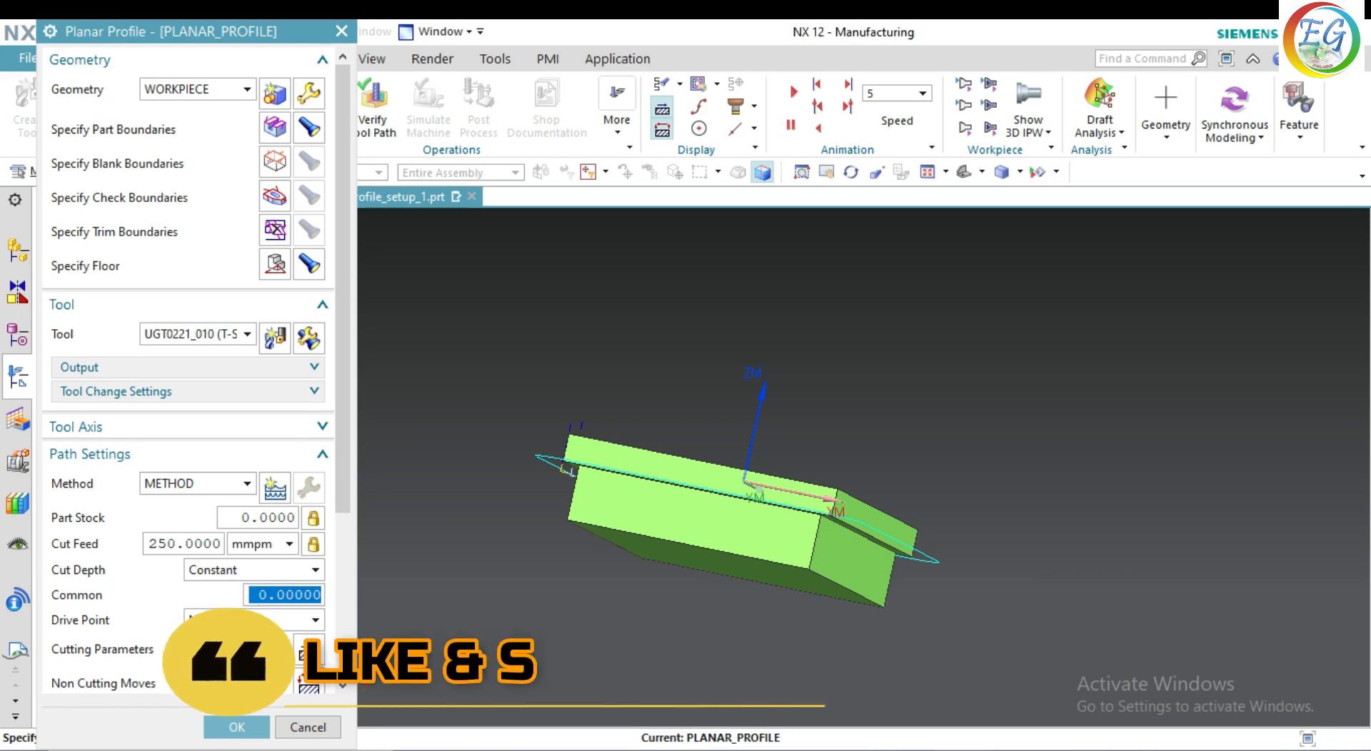
pyautogui.scroll(-3, 260, 621)
pyautogui.scroll(-3, 122, 679)
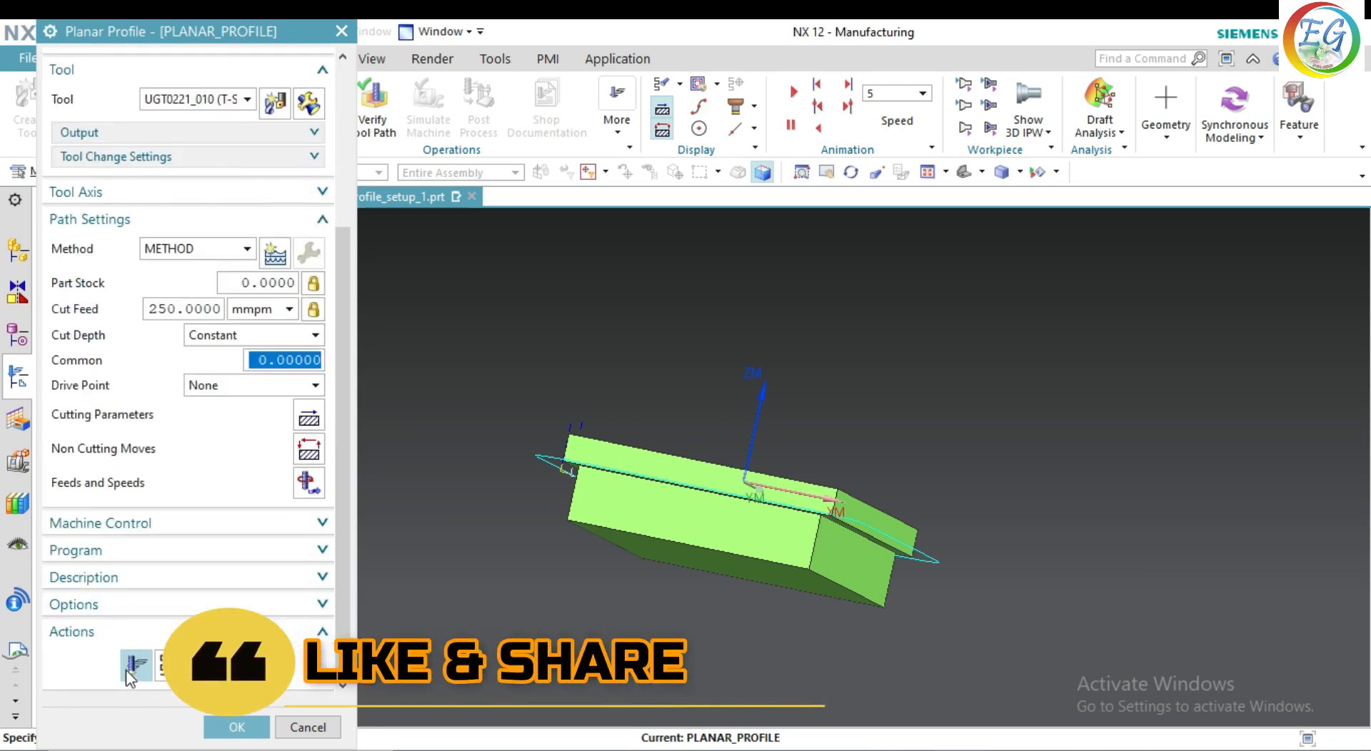
pyautogui.click(133, 665)
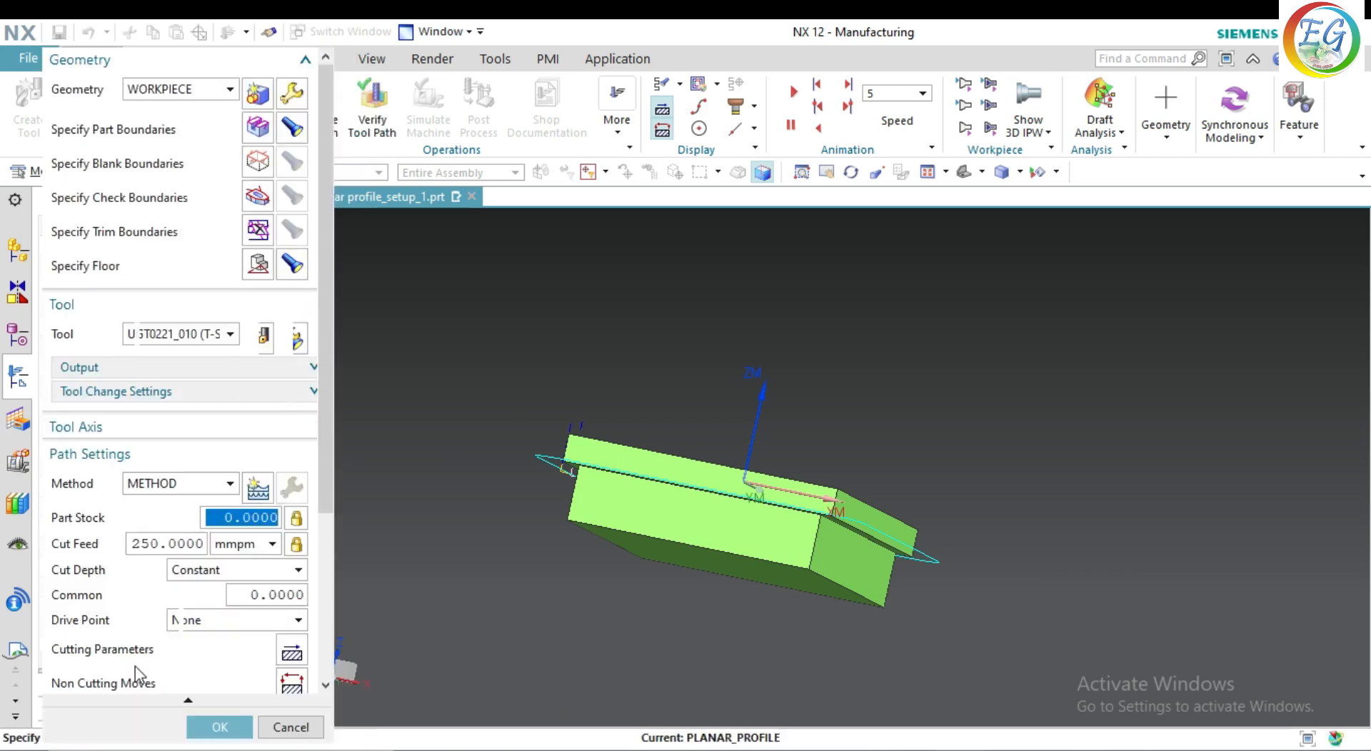
# Step: Review the operation's containment, strategy and stock cutting parameters without changes, and look through the available drive point options
pyautogui.scroll(-2, 253, 634)
pyautogui.click(313, 540)
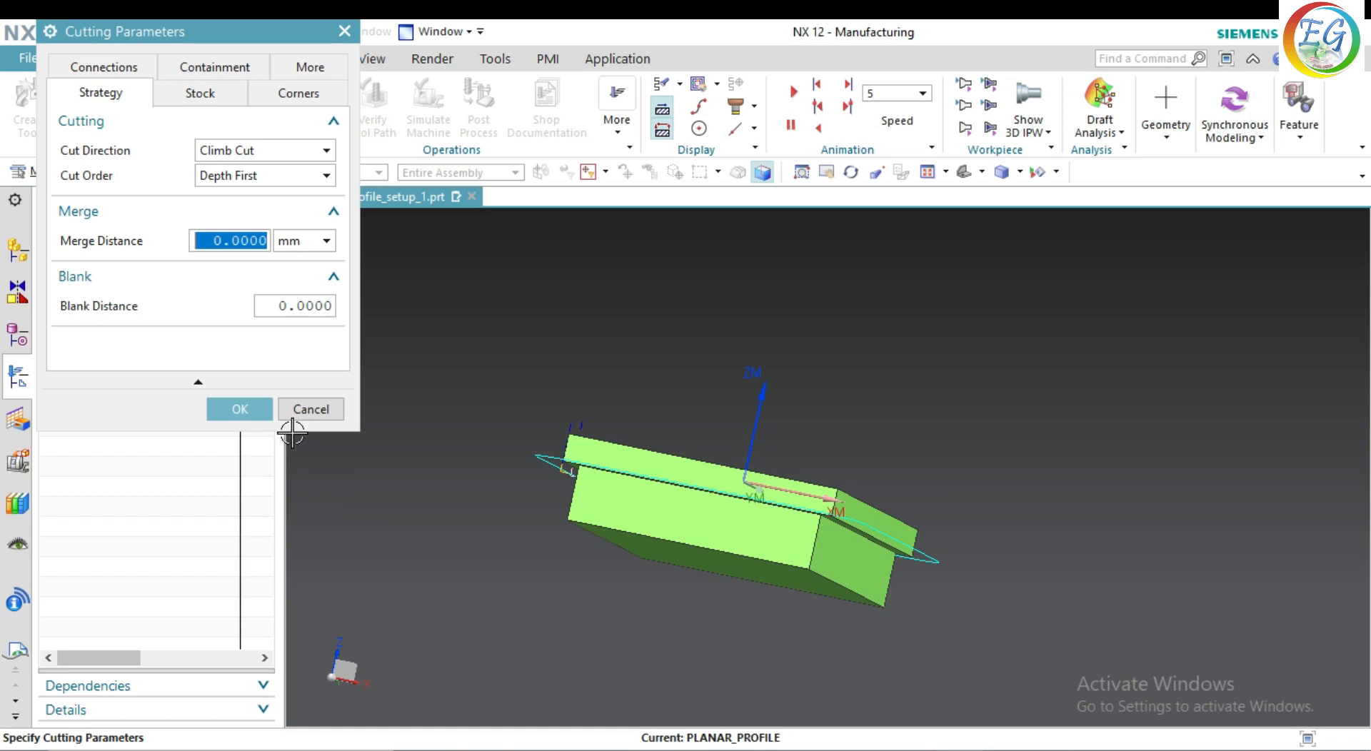
pyautogui.click(220, 74)
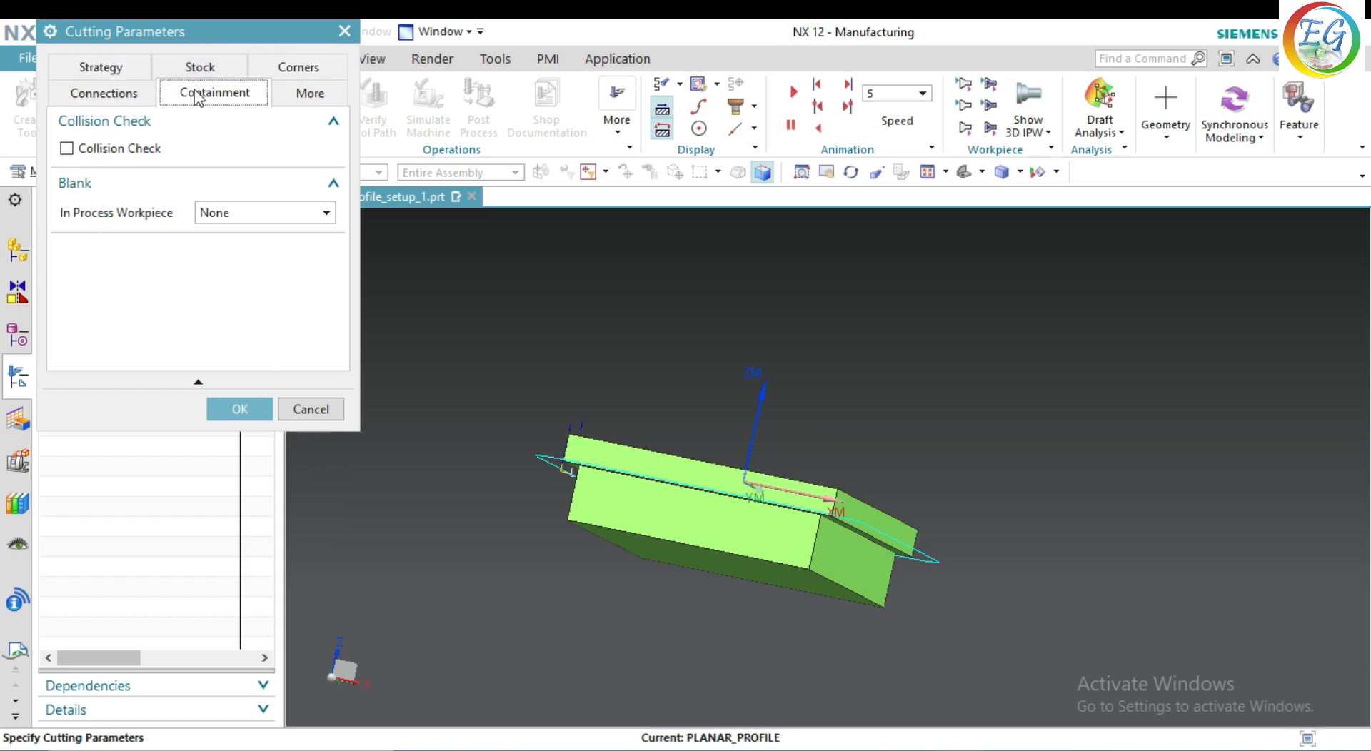
pyautogui.click(130, 94)
pyautogui.click(129, 71)
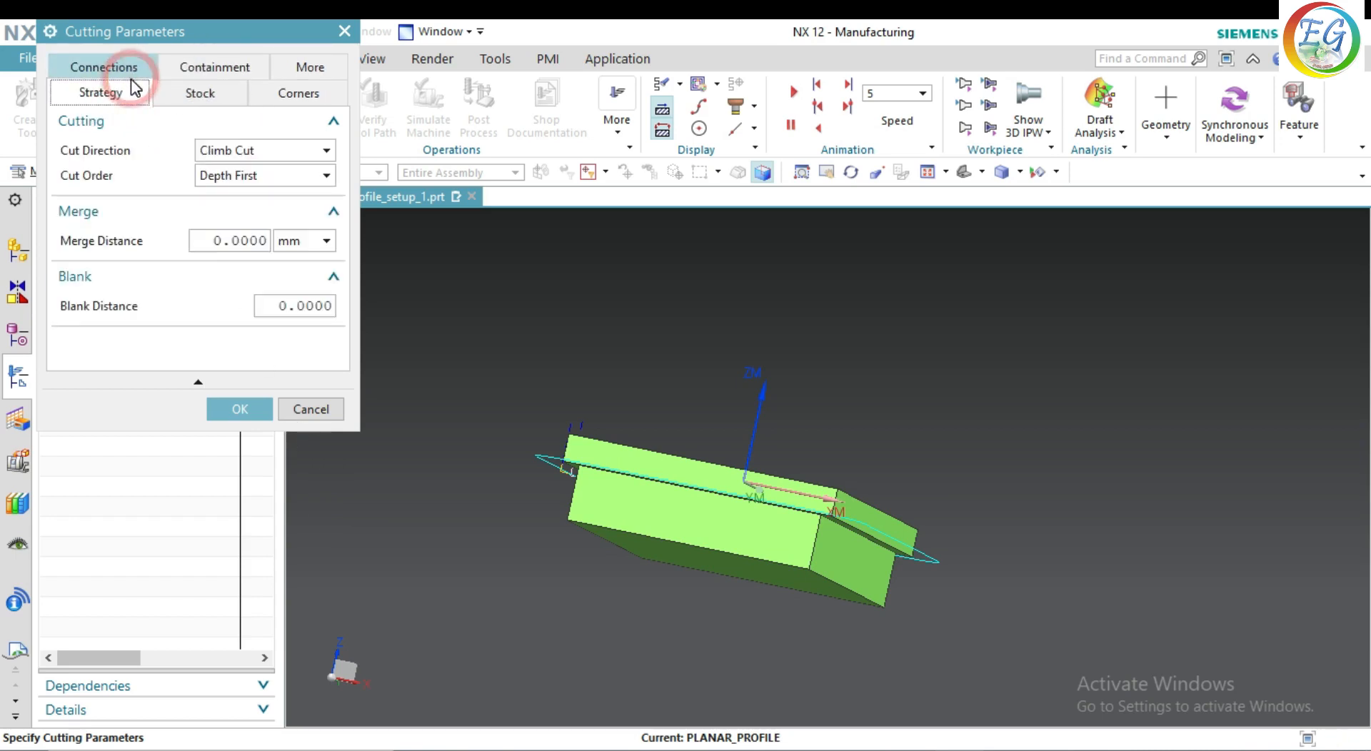
pyautogui.click(238, 95)
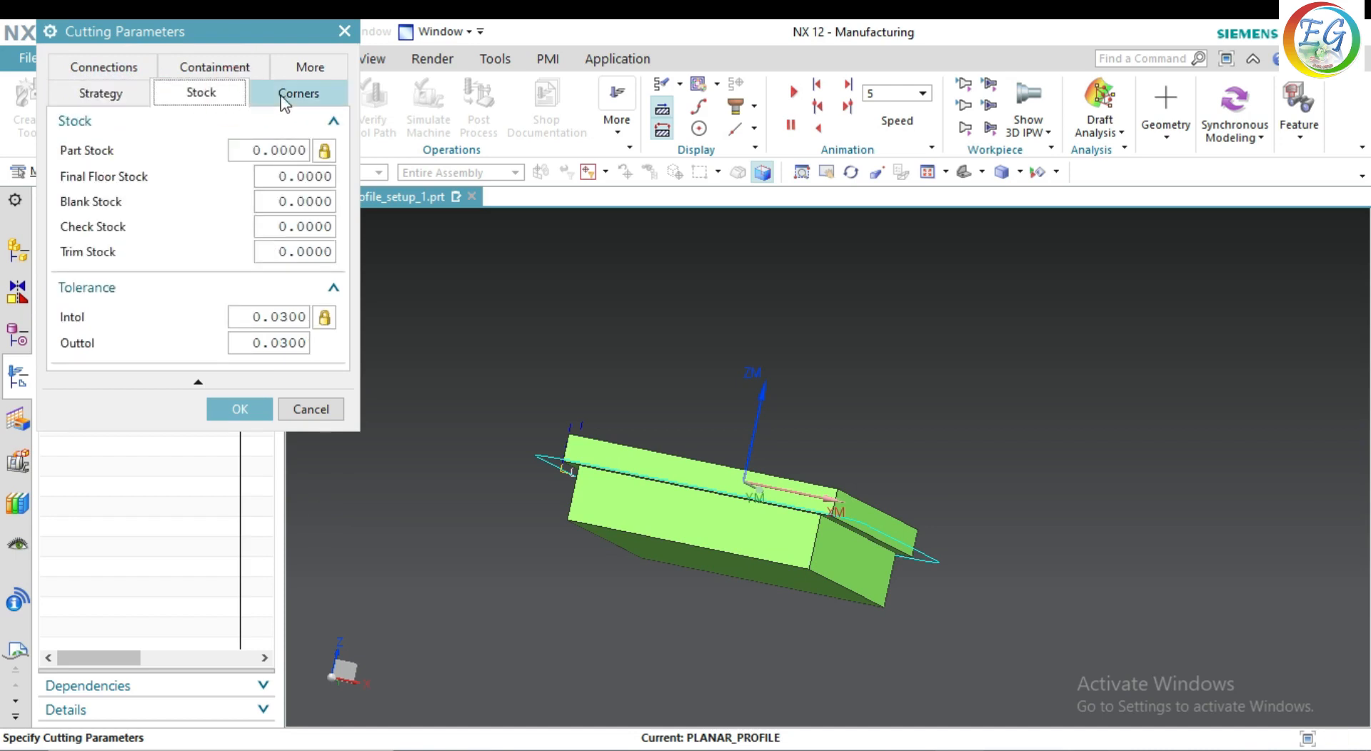
pyautogui.click(344, 32)
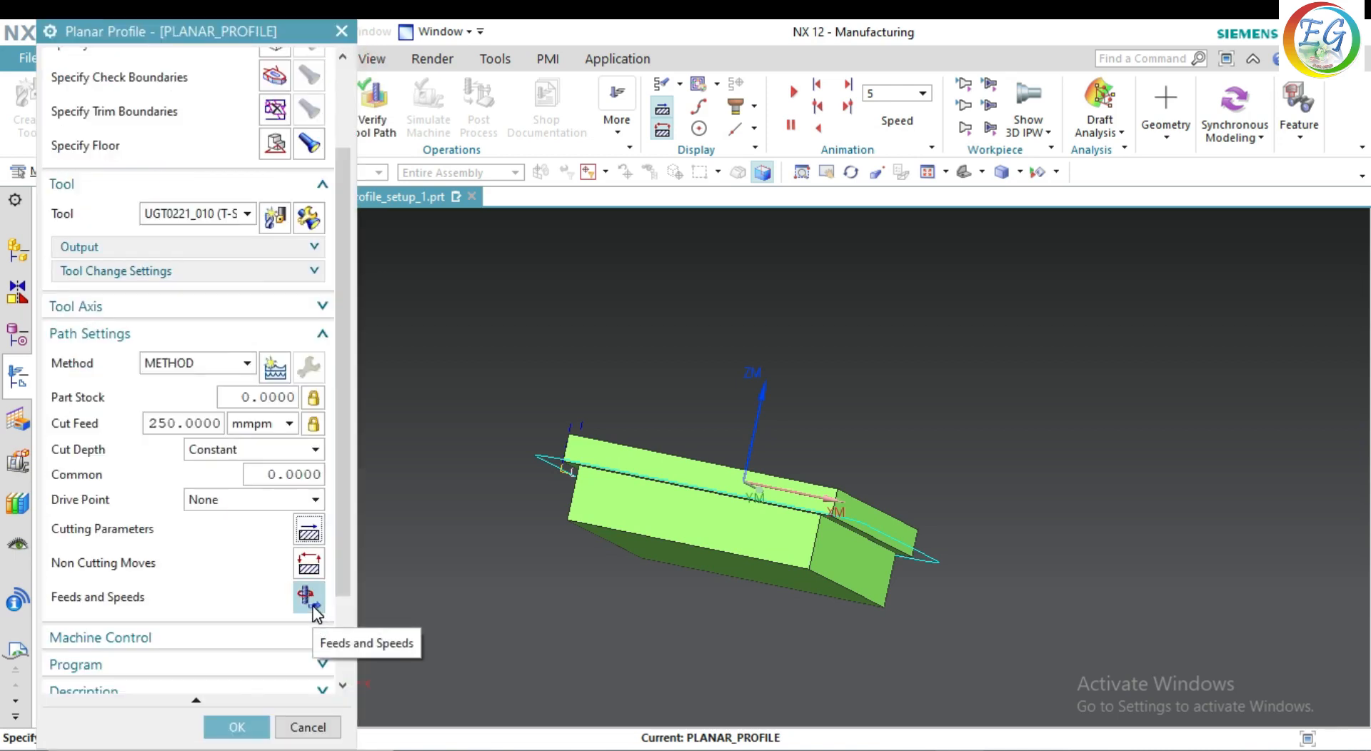
pyautogui.click(272, 494)
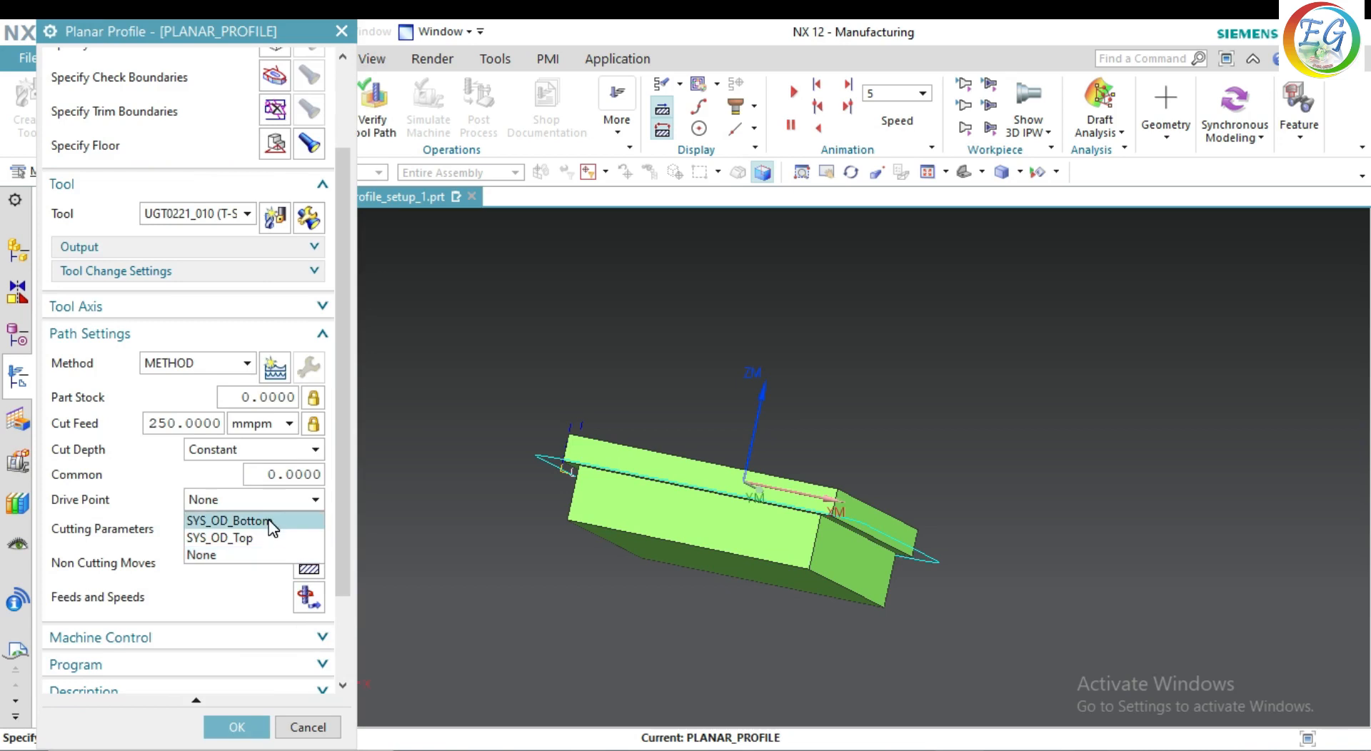
pyautogui.click(309, 234)
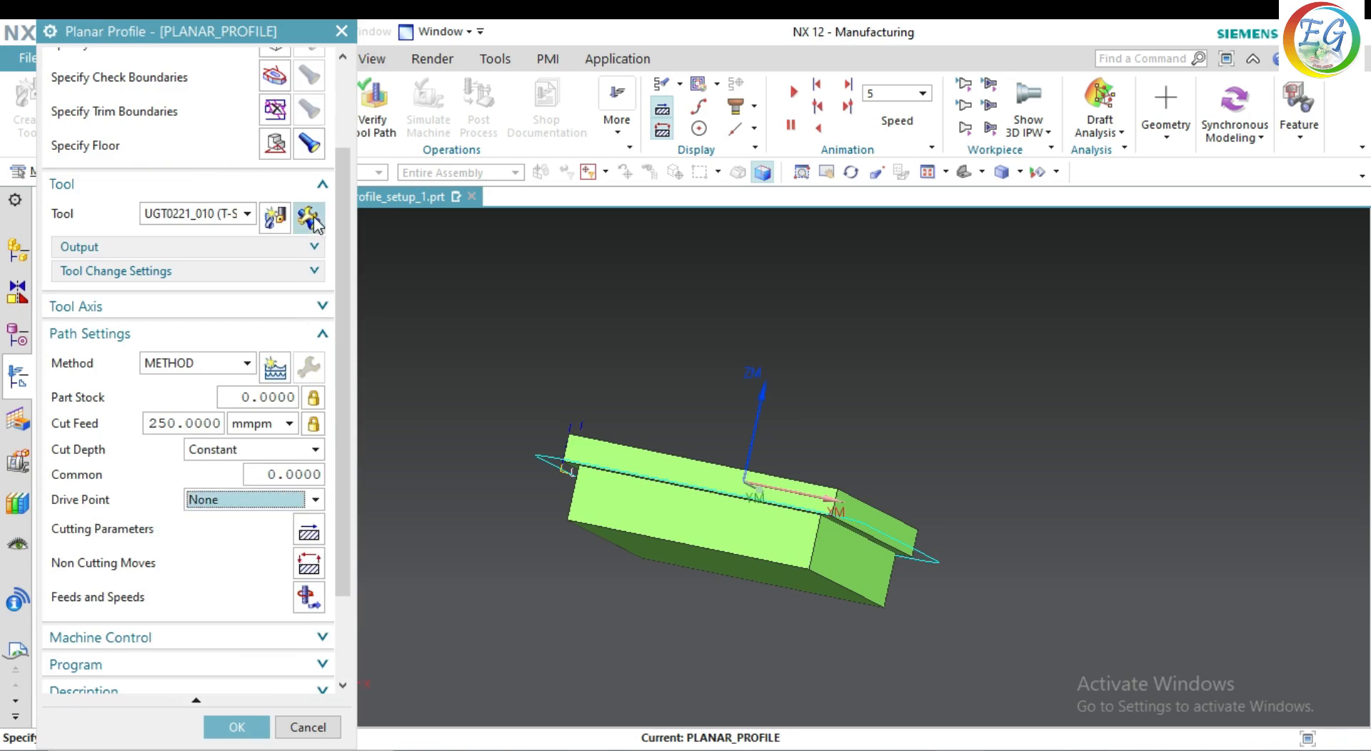
# Step: Review the T-slot cutter's dimensions and the top and bottom tracking points displayed on the tool, without changing anything
pyautogui.click(311, 223)
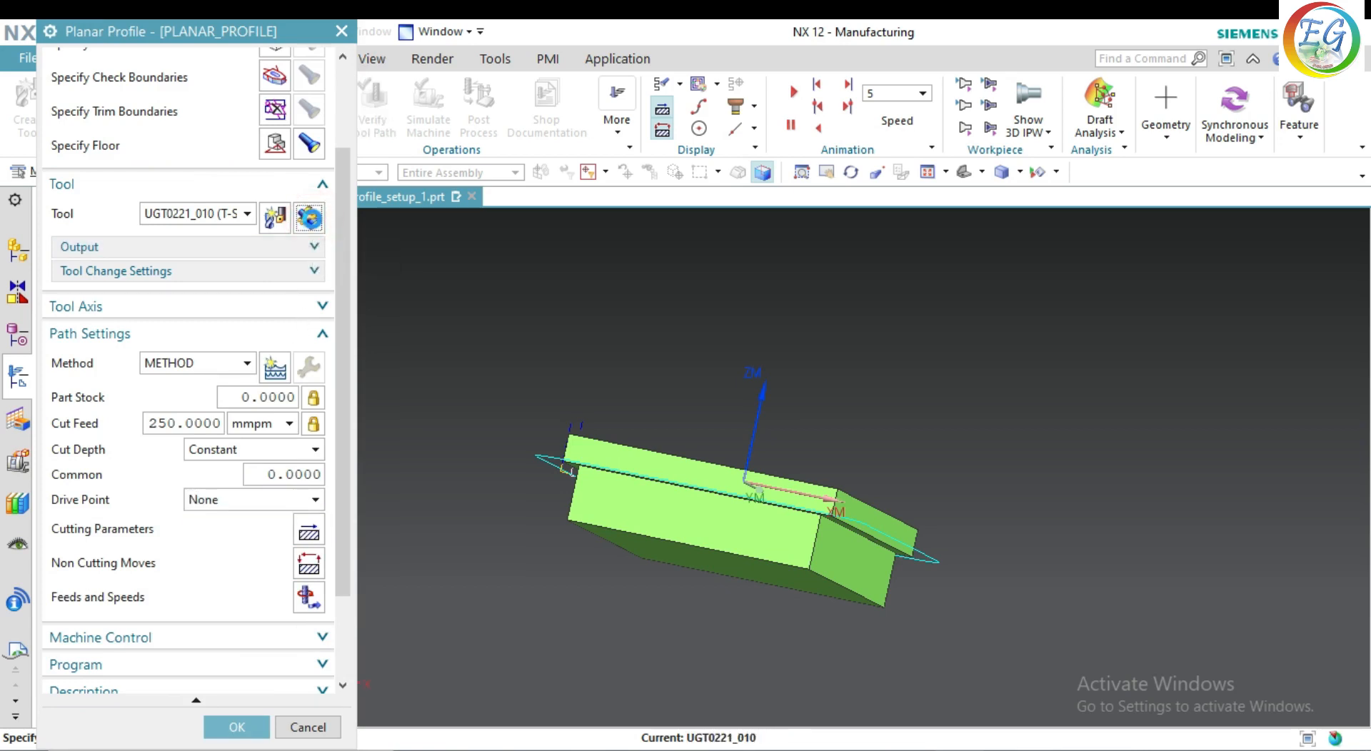
pyautogui.moveTo(857, 643); pyautogui.dragTo(784, 693, button='middle')
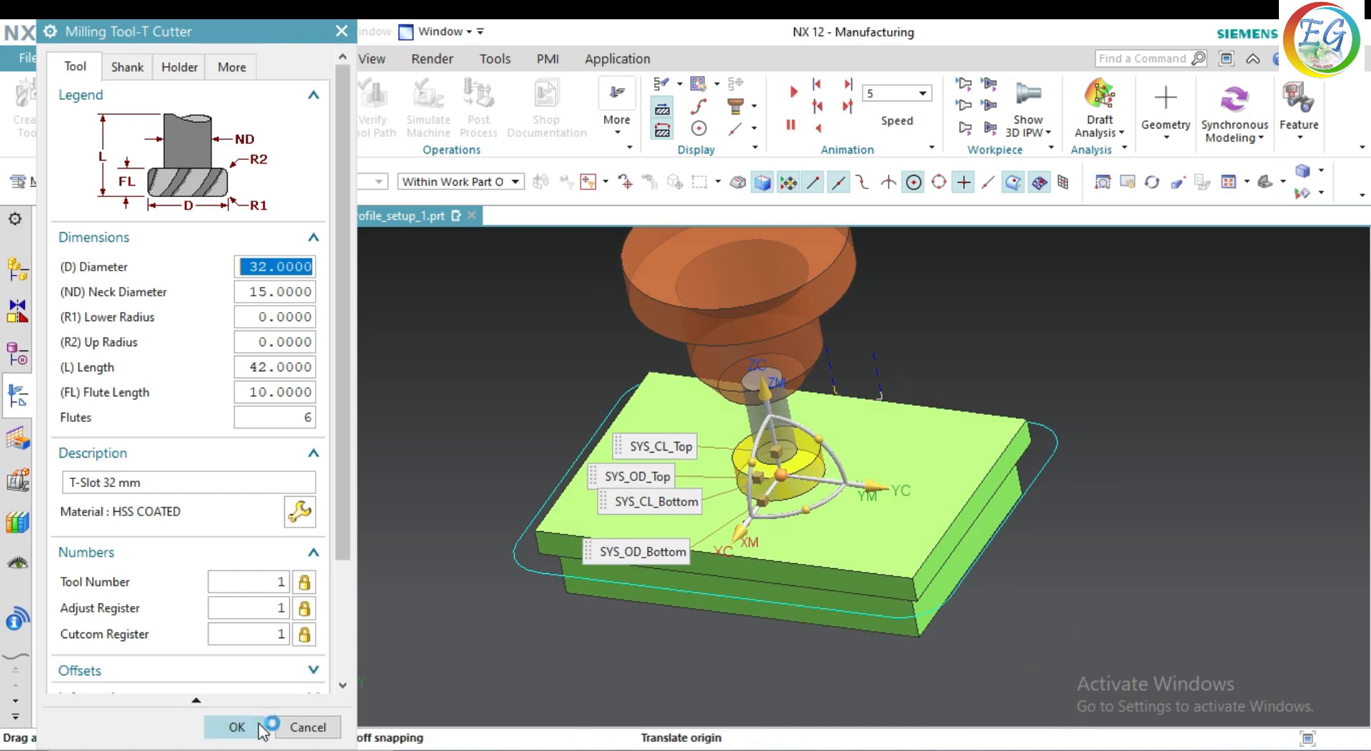
pyautogui.click(250, 726)
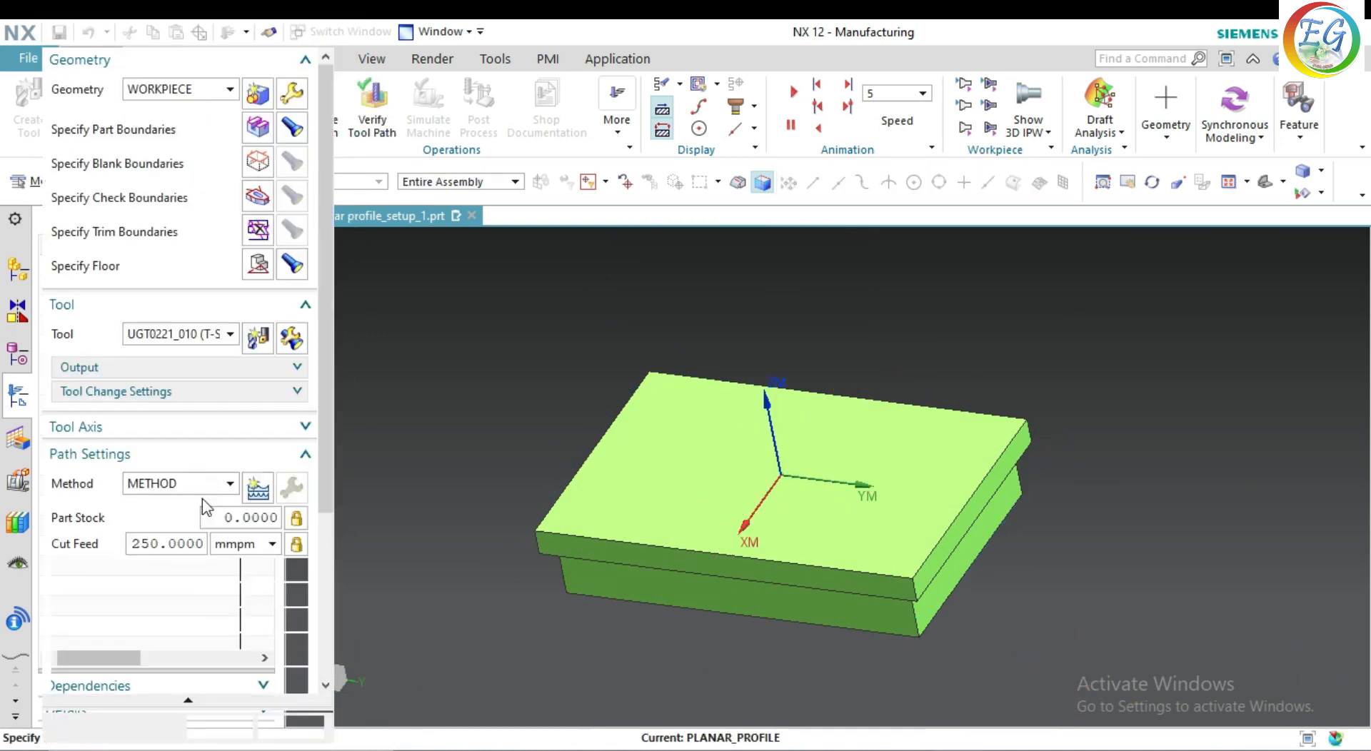
# Step: Set the operation's drive point to SYS_OD_Top, regenerate the tool path, and check its level around the part
pyautogui.scroll(-3, 275, 643)
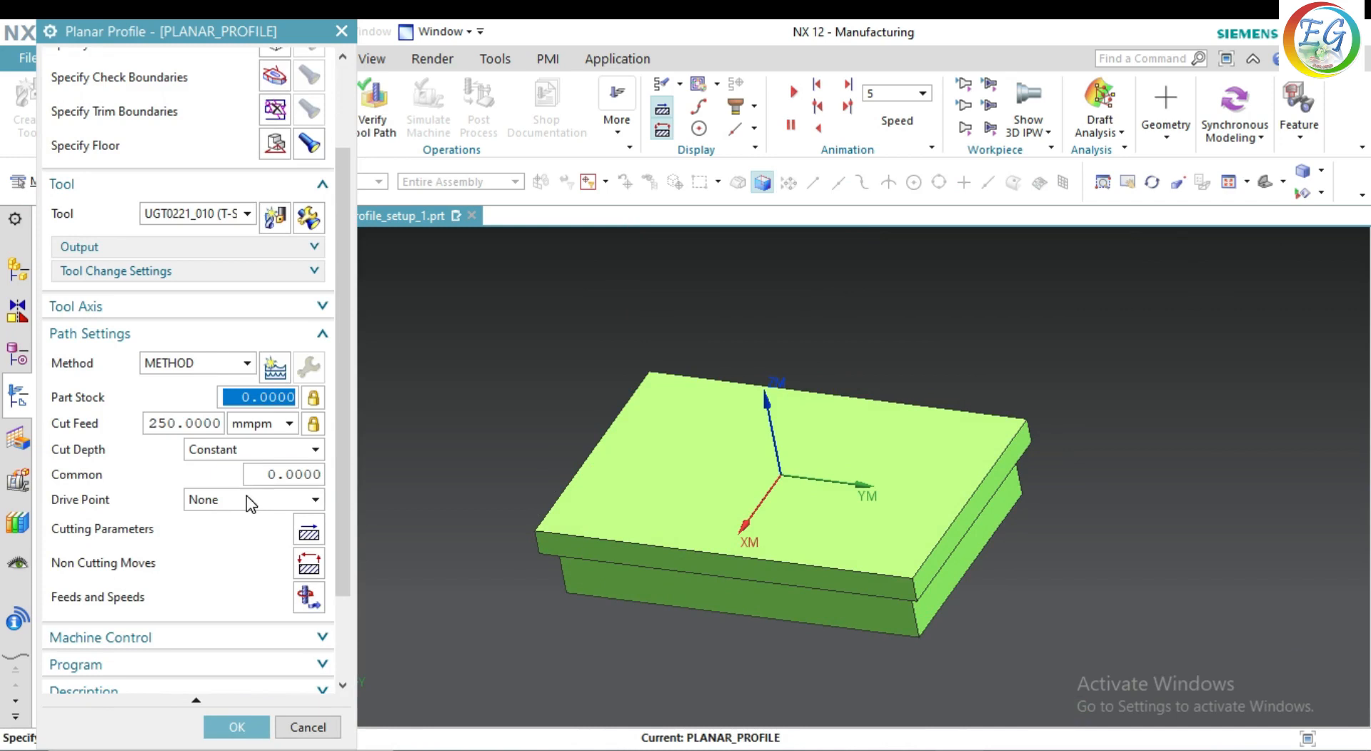
pyautogui.click(247, 496)
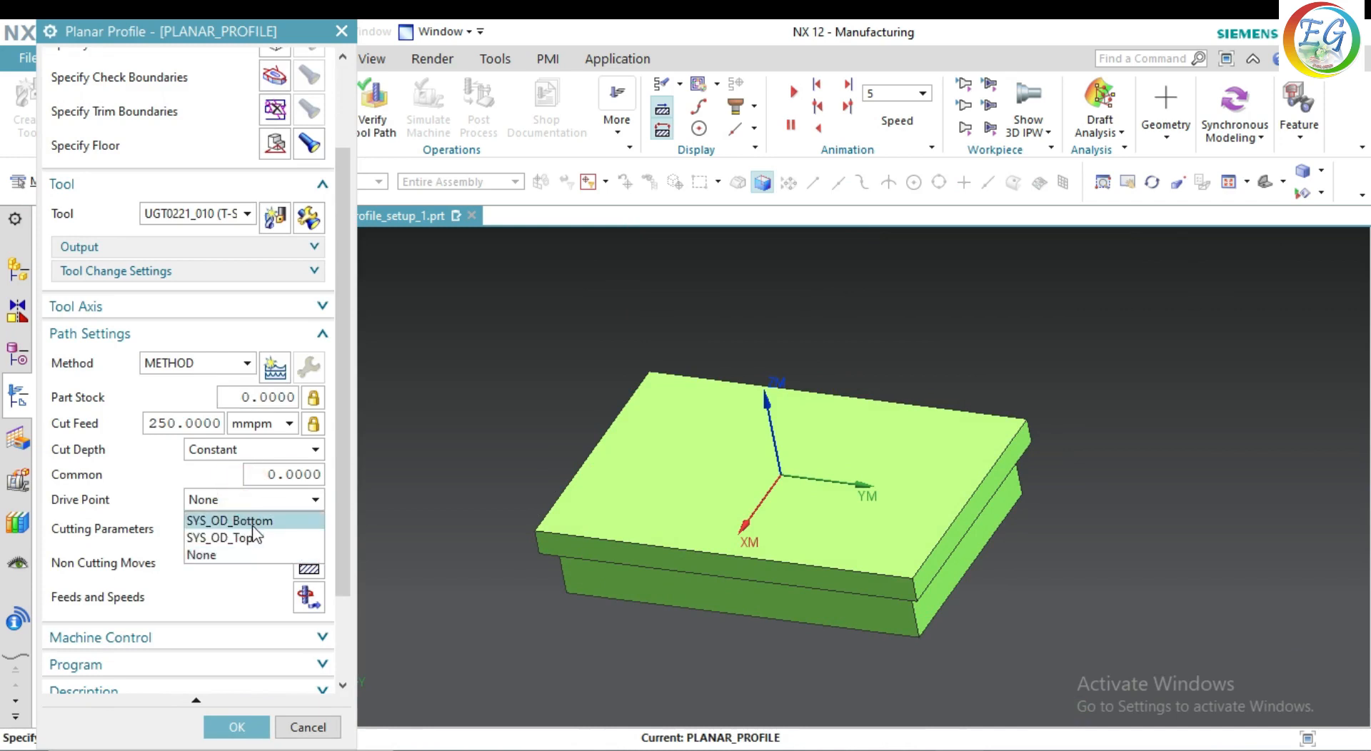
pyautogui.click(257, 537)
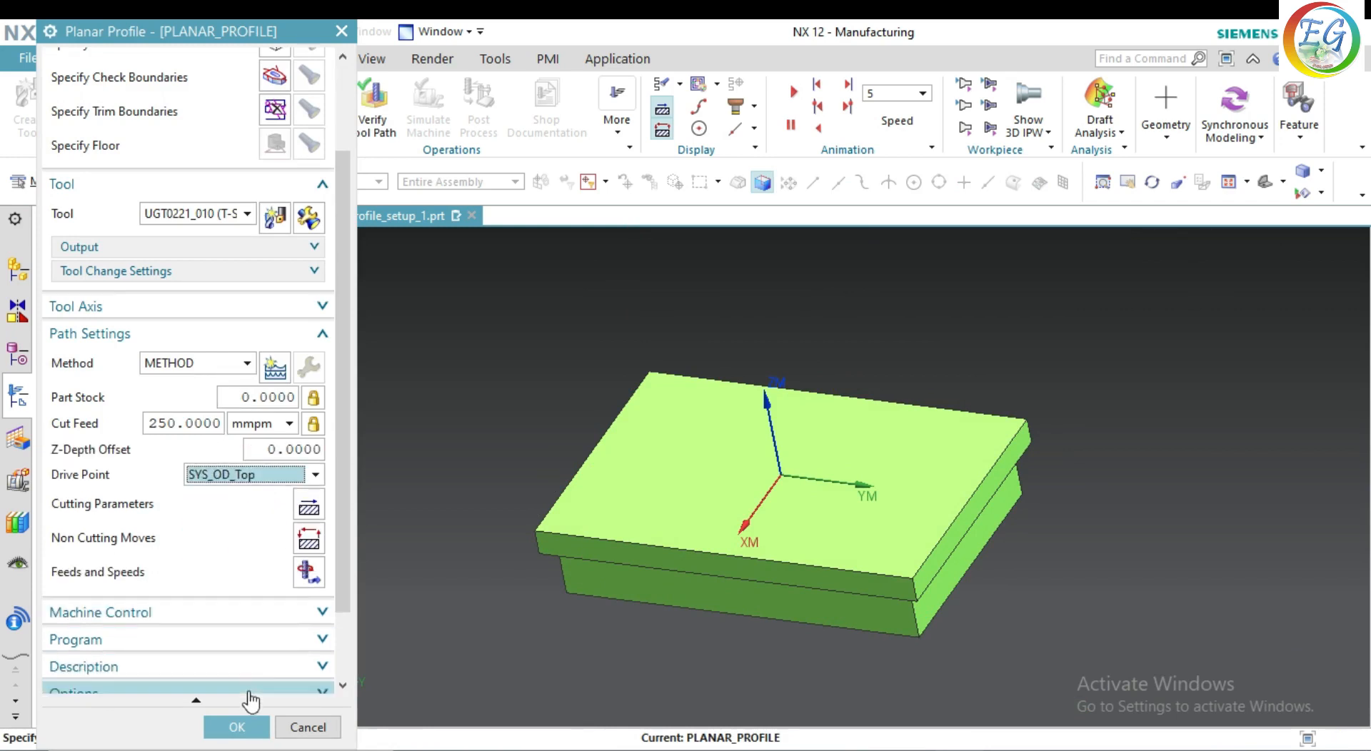
pyautogui.scroll(-2, 194, 655)
pyautogui.scroll(-1, 179, 660)
pyautogui.click(129, 668)
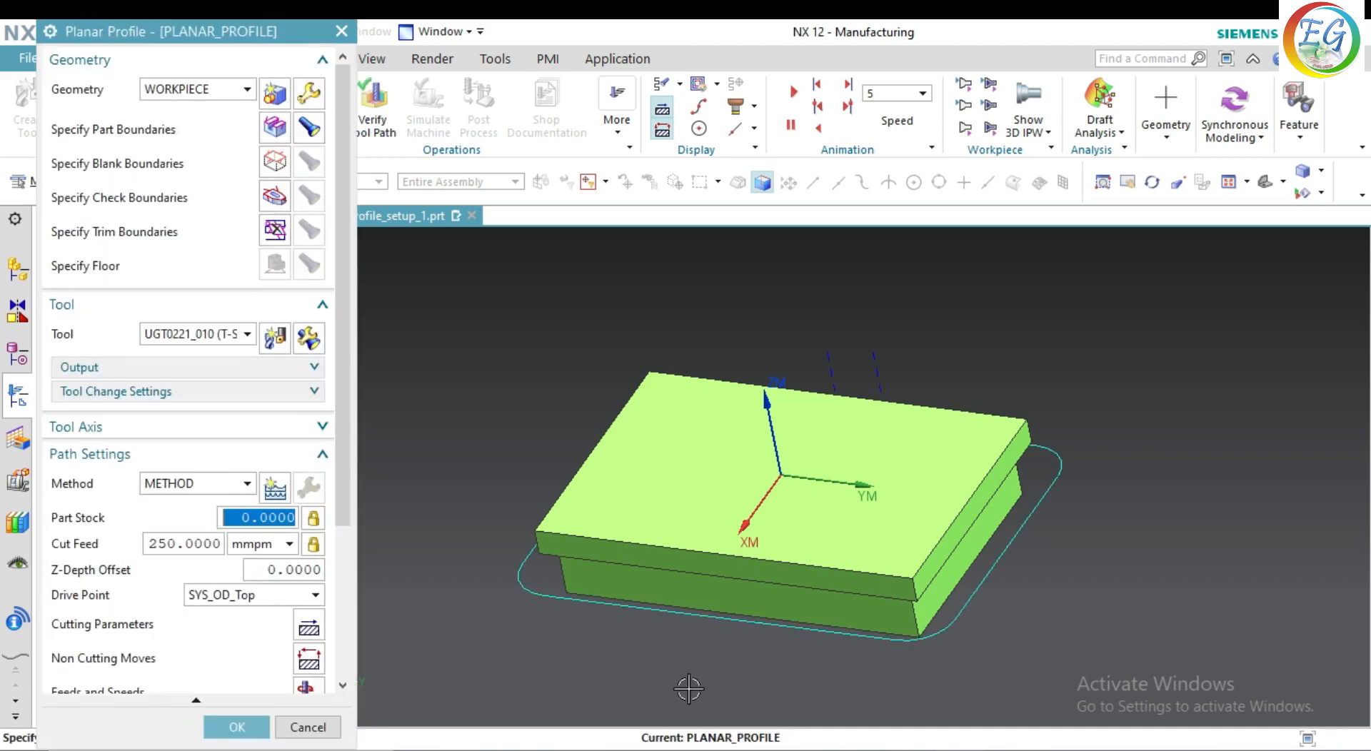
pyautogui.moveTo(708, 691); pyautogui.dragTo(645, 634, button='middle')
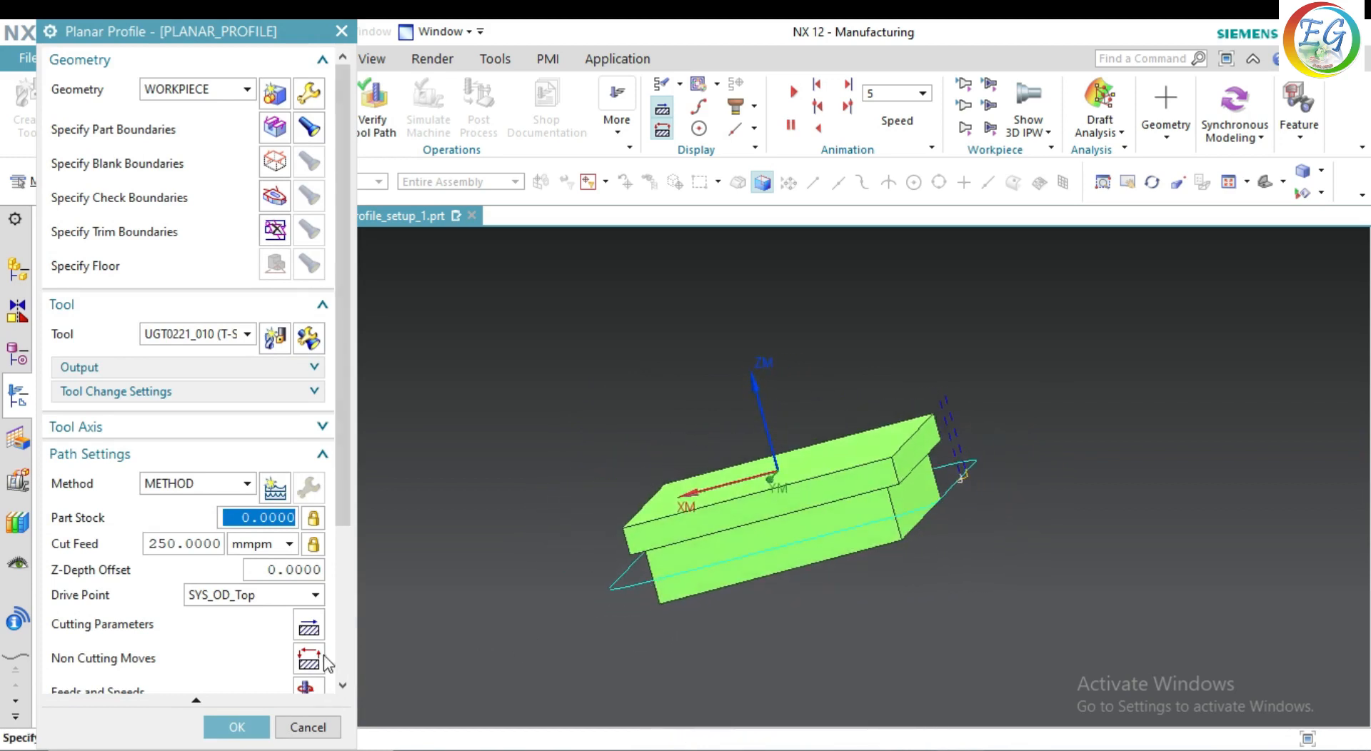
pyautogui.scroll(-4, 272, 616)
pyautogui.scroll(-3, 272, 615)
pyautogui.click(135, 667)
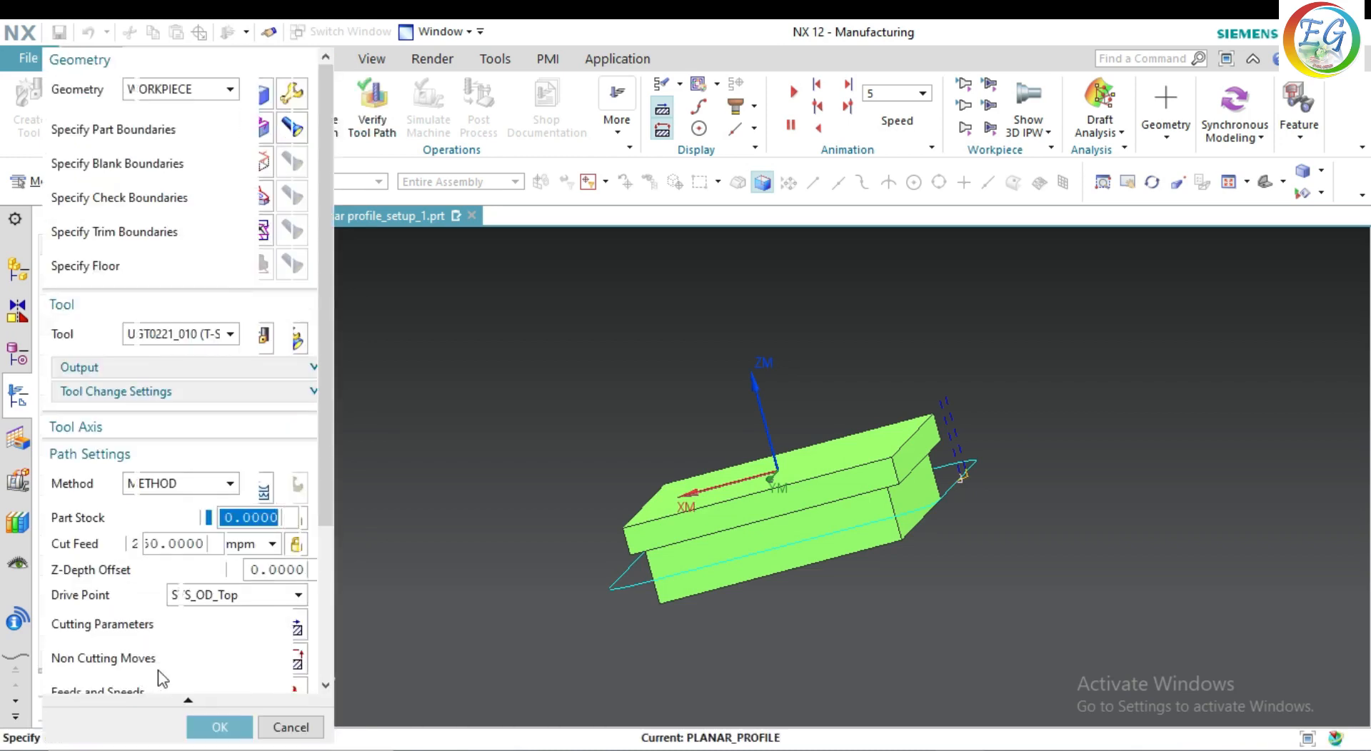
# Step: Run the 3D Dynamic tool path simulation at animation speed 3 and inspect the undercut in the simulated stock up close
pyautogui.scroll(-3, 157, 670)
pyautogui.scroll(-3, 191, 672)
pyautogui.click(203, 661)
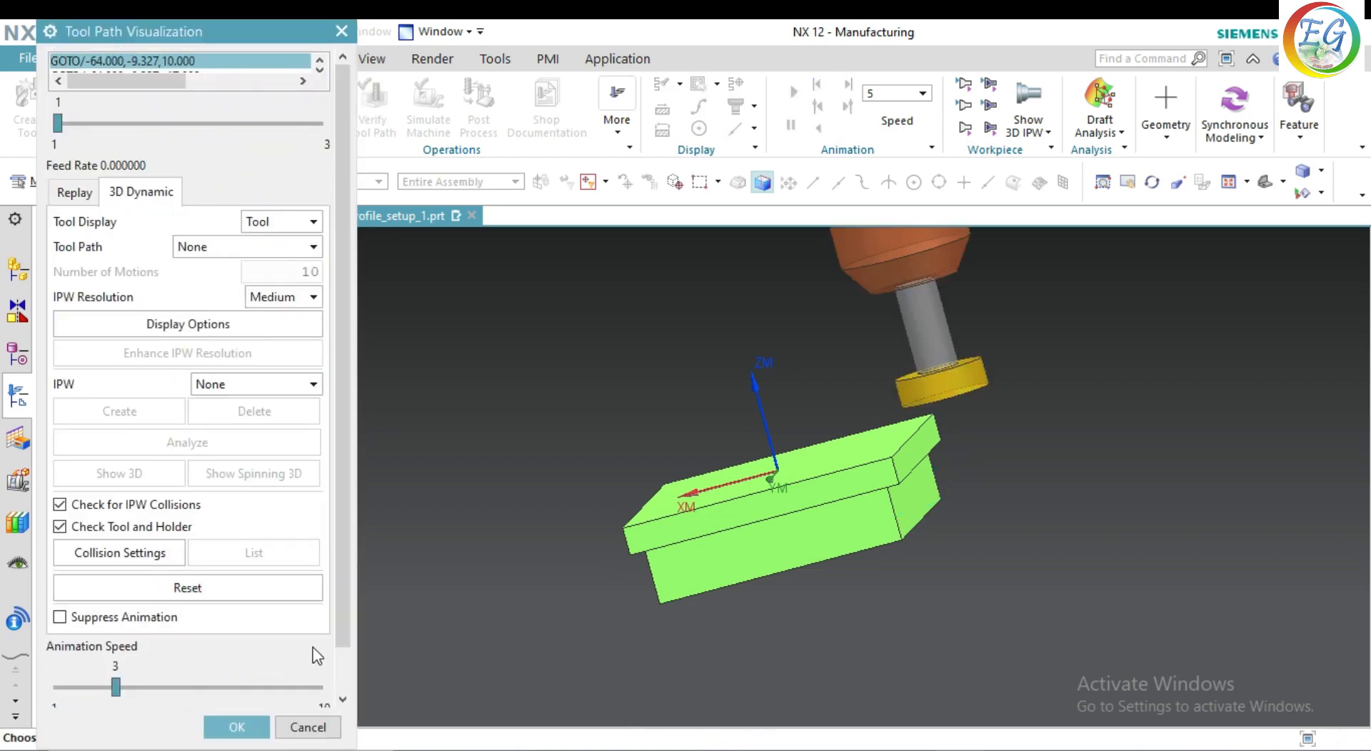
pyautogui.scroll(-2, 317, 655)
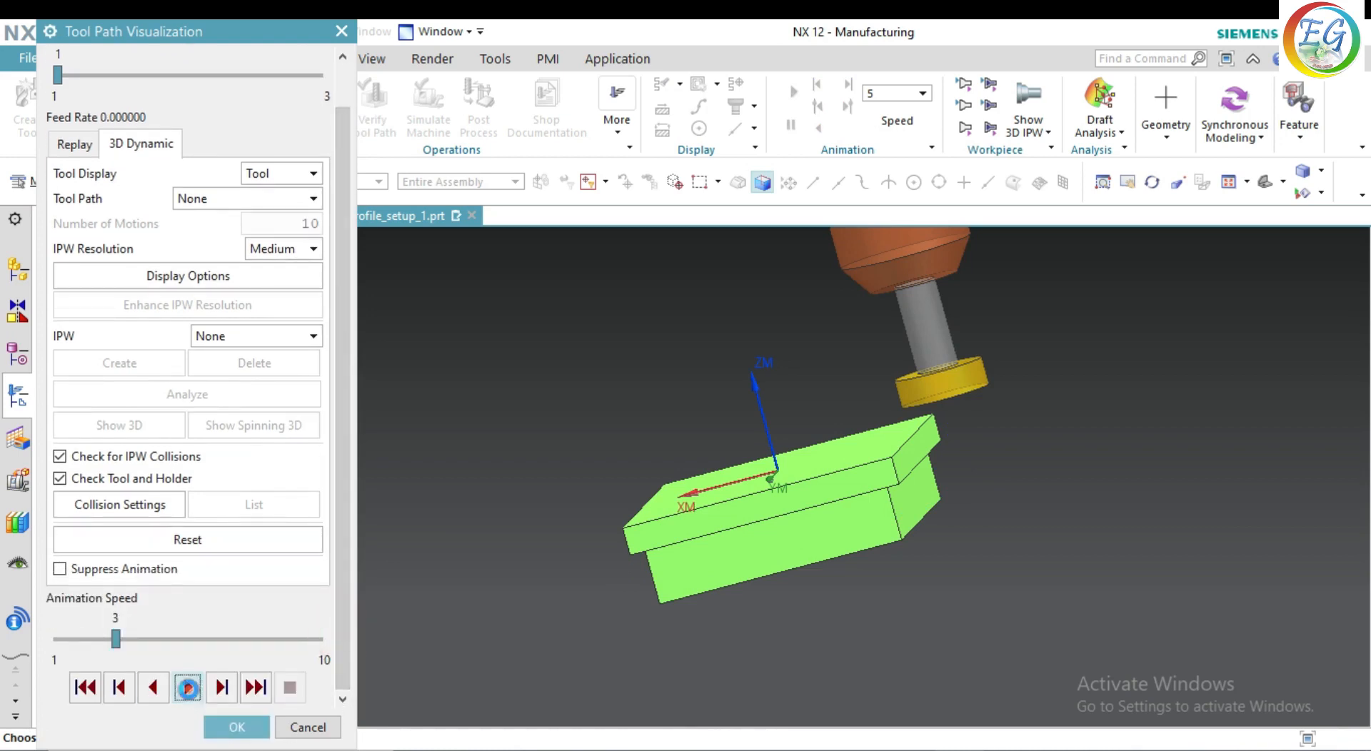
pyautogui.click(191, 689)
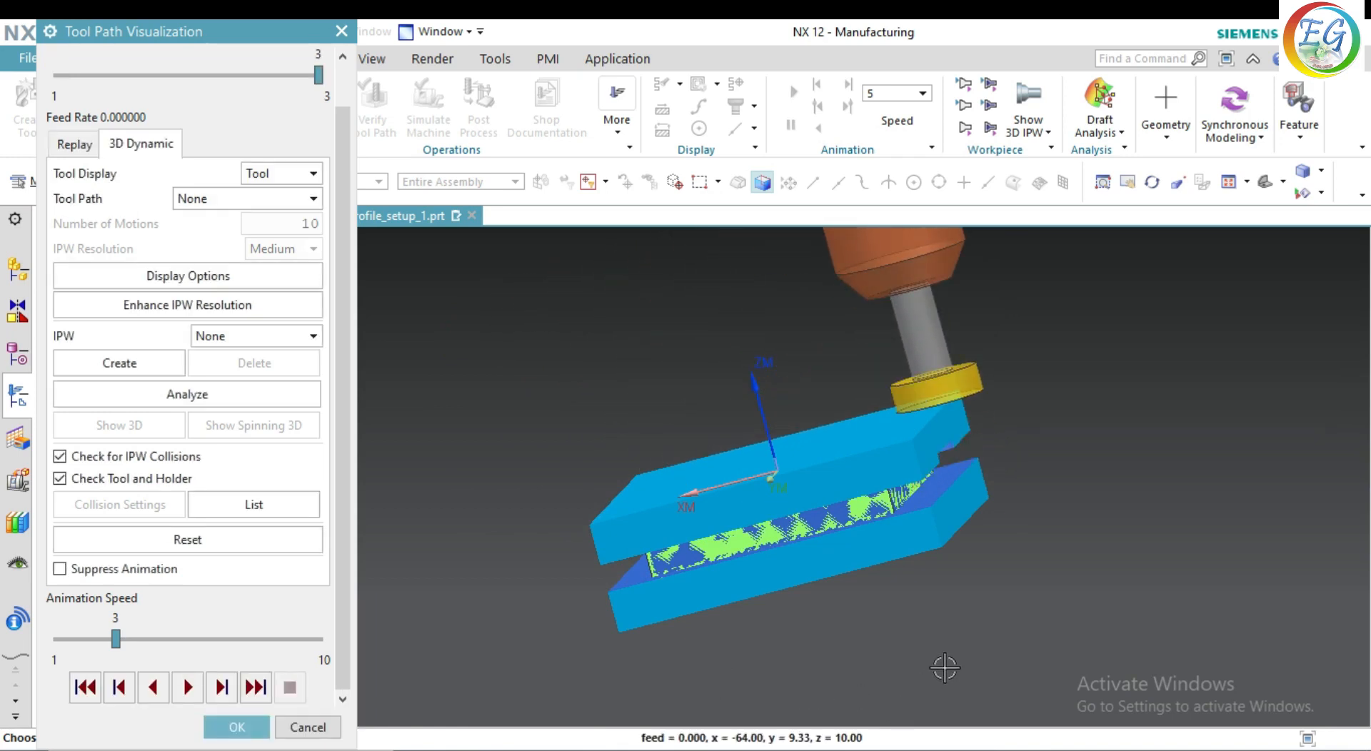
pyautogui.moveTo(945, 647); pyautogui.dragTo(872, 635, button='middle')
pyautogui.scroll(8, 763, 441)
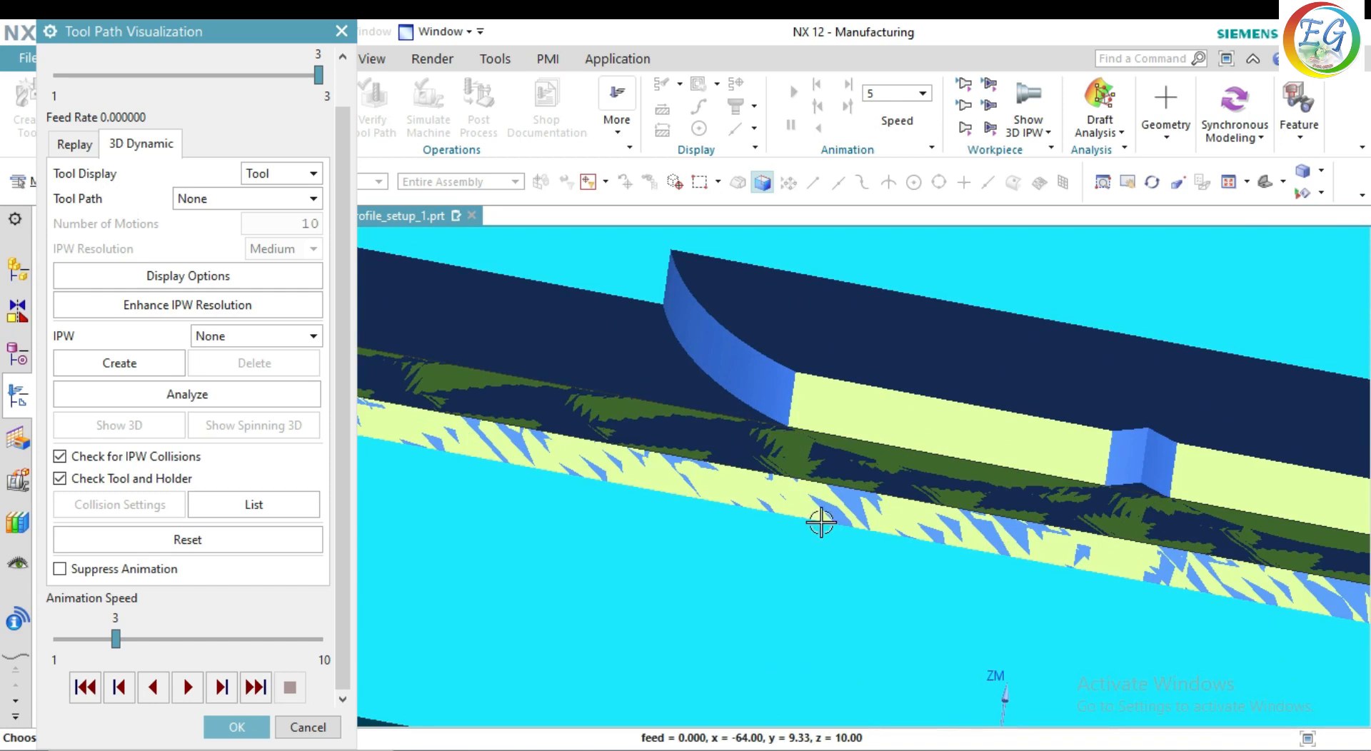
pyautogui.scroll(-5, 820, 521)
pyautogui.scroll(-3, 904, 632)
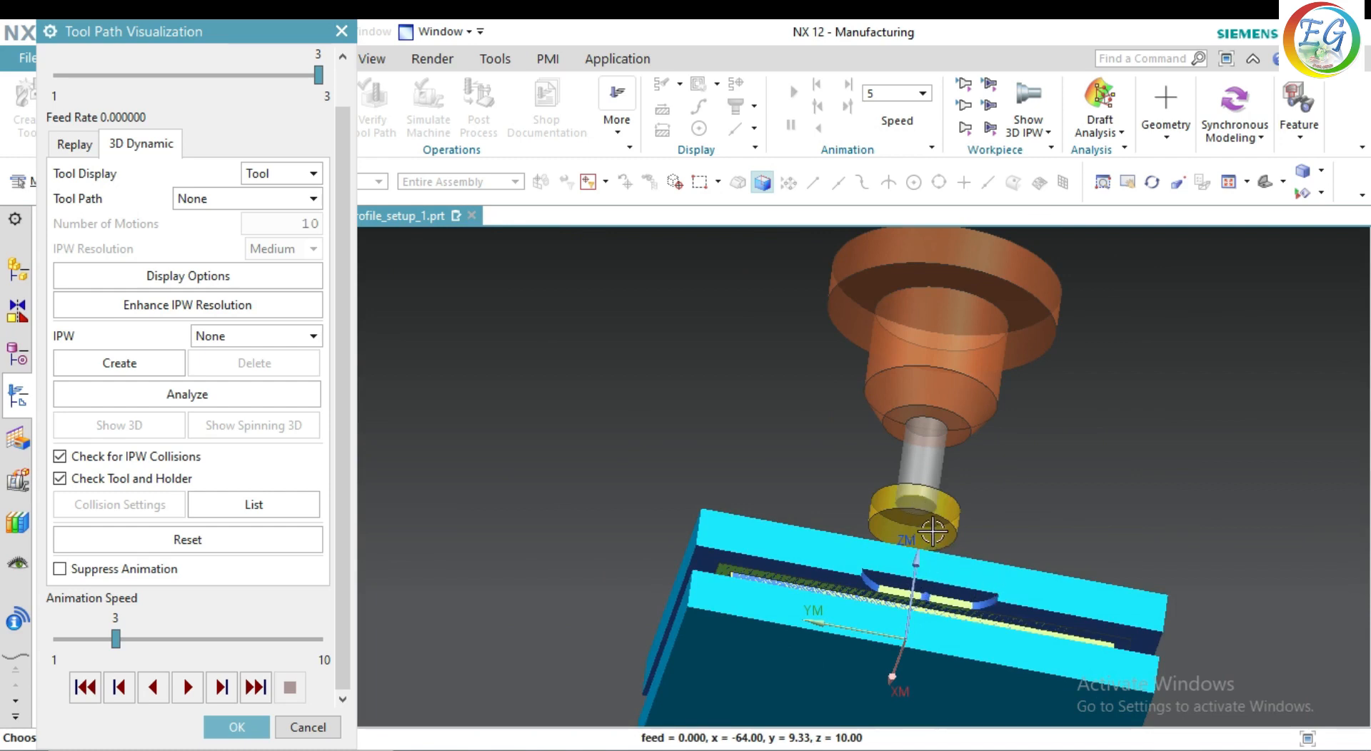
pyautogui.moveTo(534, 406); pyautogui.dragTo(613, 461, button='middle')
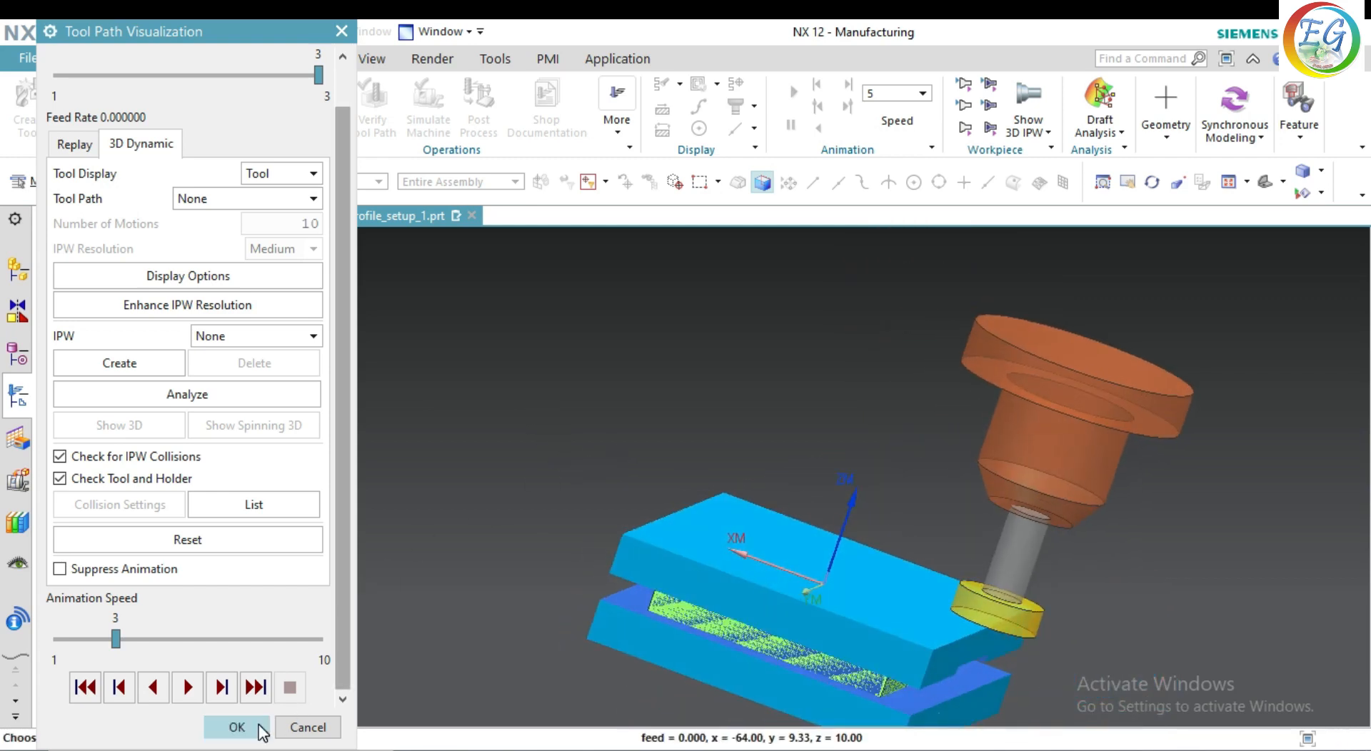
pyautogui.click(259, 727)
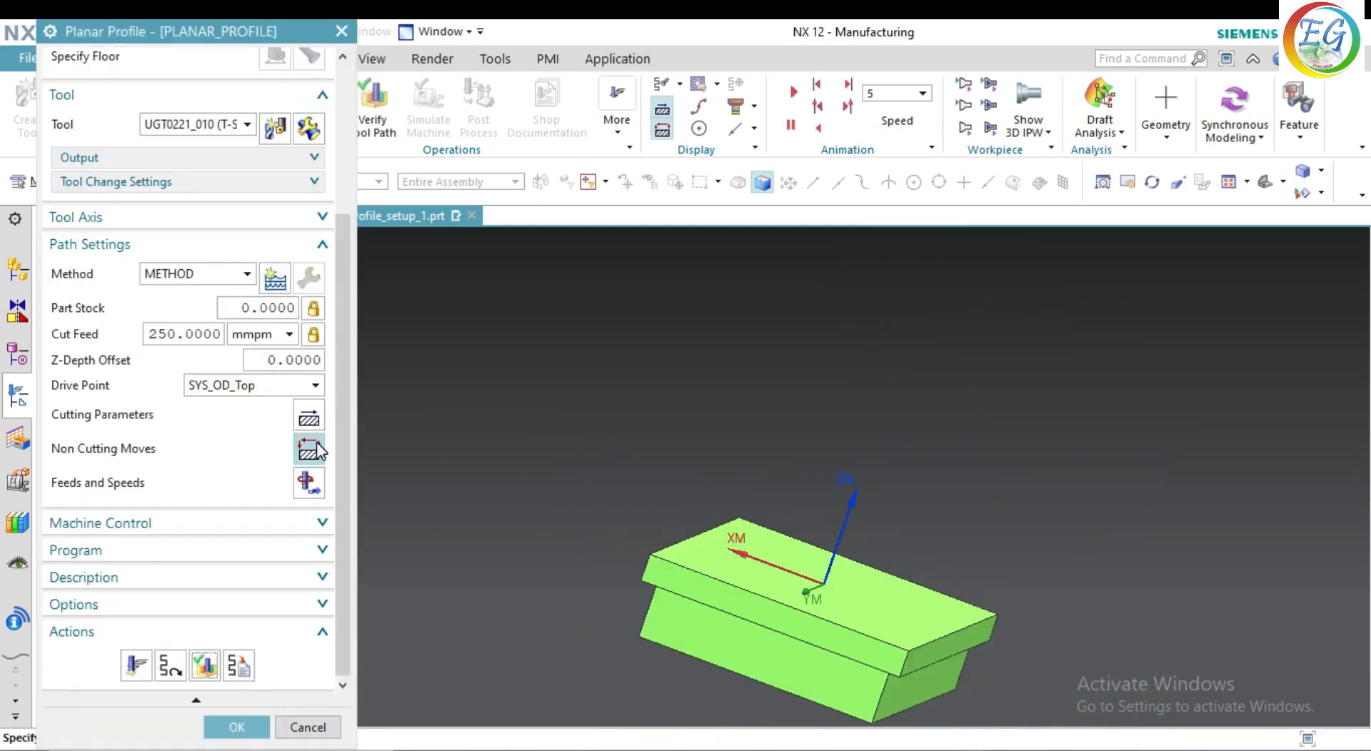
# Step: Review the engage settings of the non cutting moves without changes and accept the Planar Profile operation
pyautogui.click(316, 443)
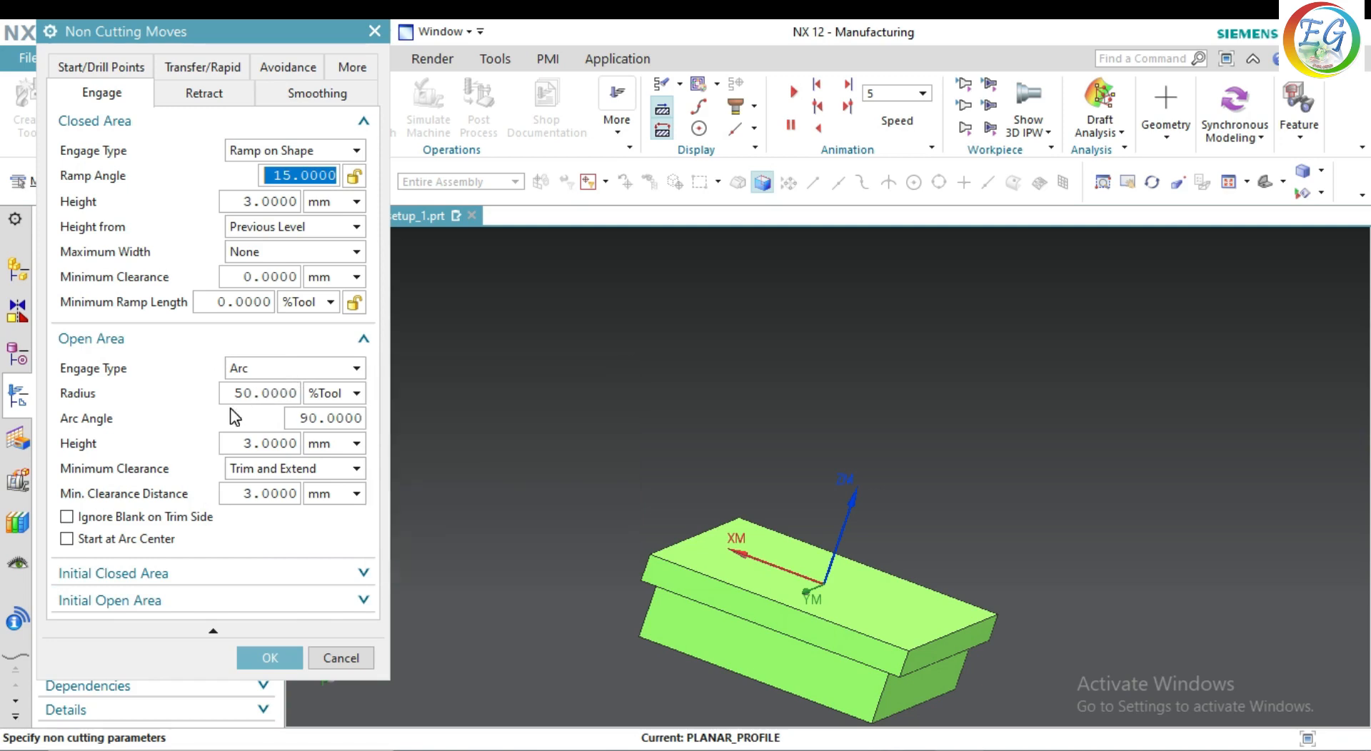
pyautogui.click(284, 657)
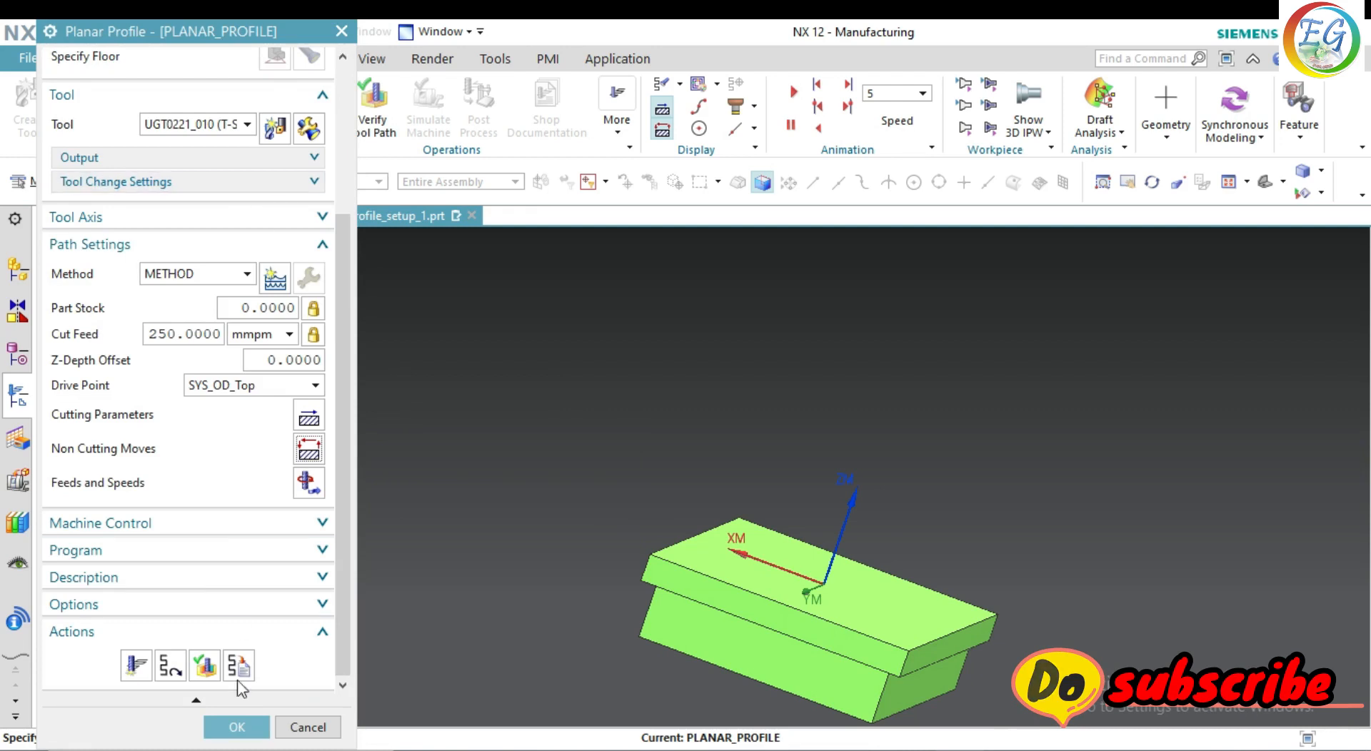
pyautogui.click(237, 727)
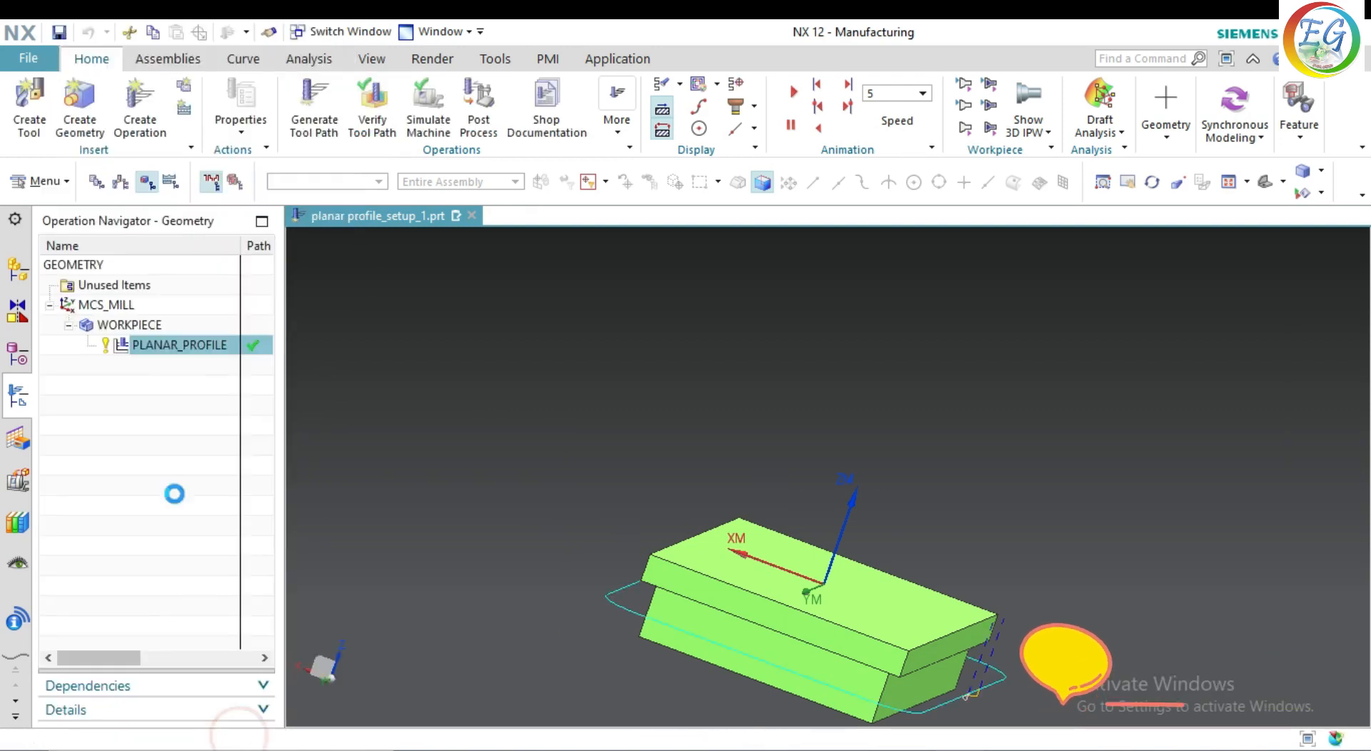
# Step: Set the safe clearance distance of MCS_MILL to 50 and regenerate the PLANAR_PROFILE tool path
pyautogui.doubleClick(107, 285)
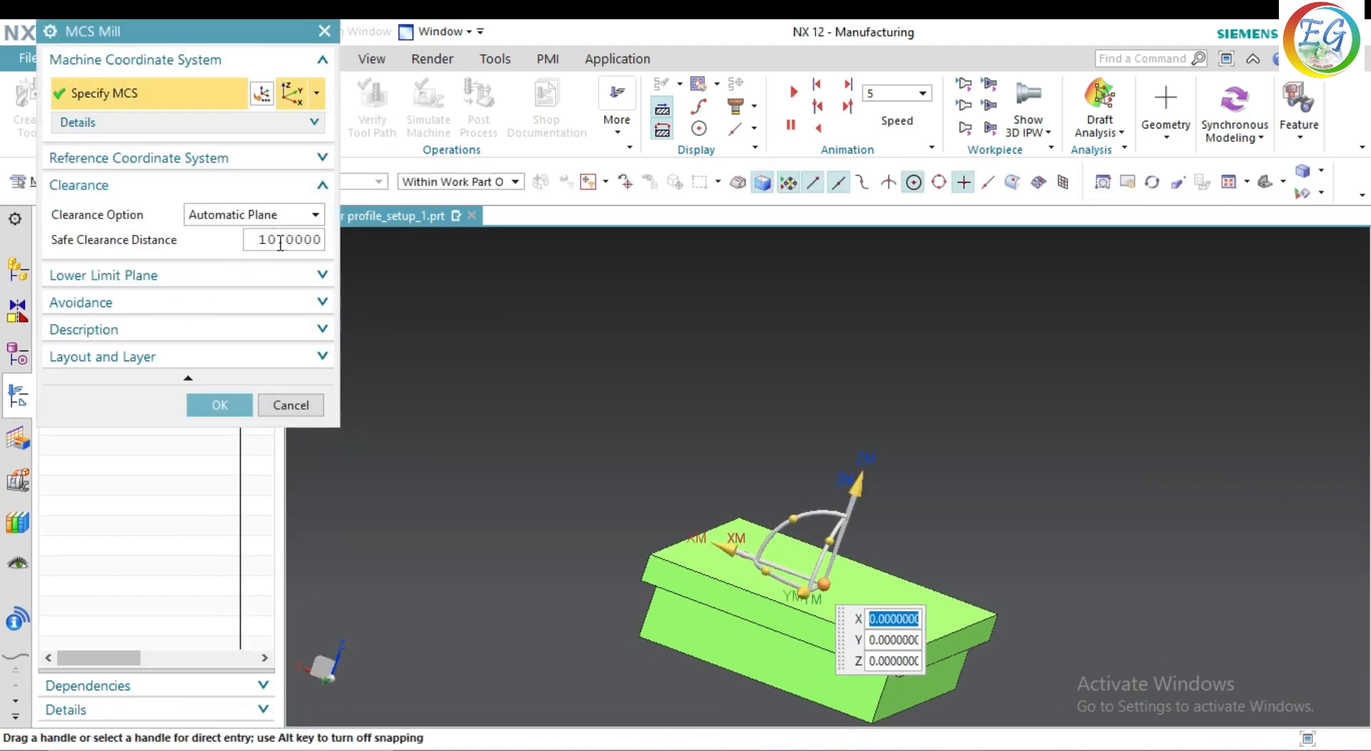
pyautogui.moveTo(274, 241); pyautogui.dragTo(260, 241)
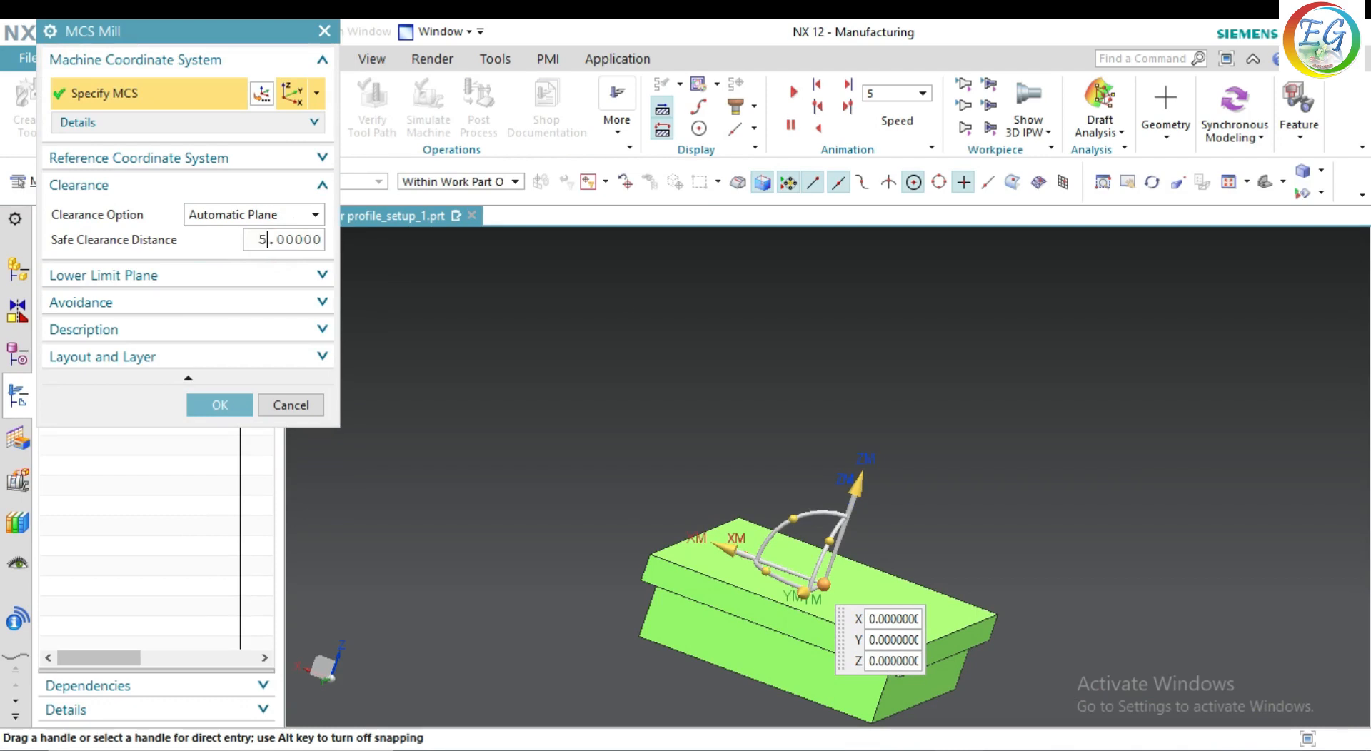
pyautogui.doubleClick(260, 243)
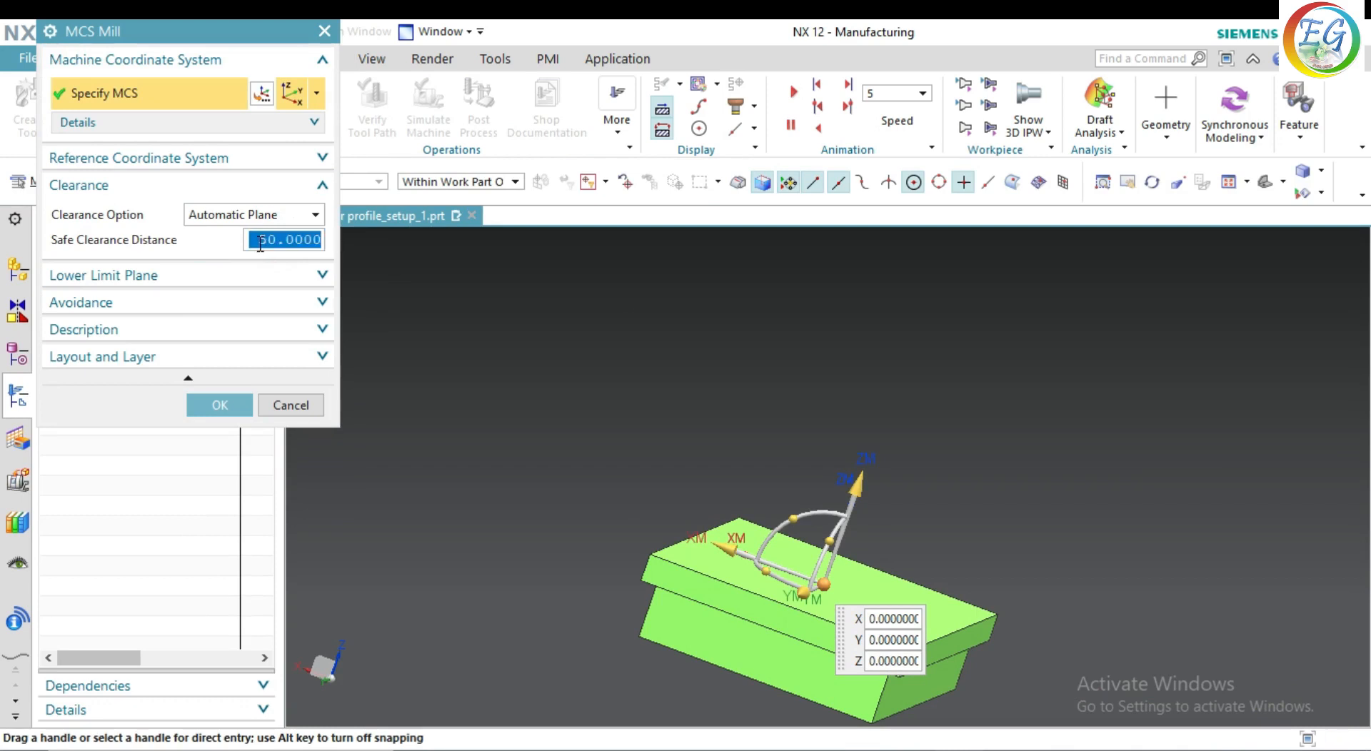
pyautogui.click(194, 405)
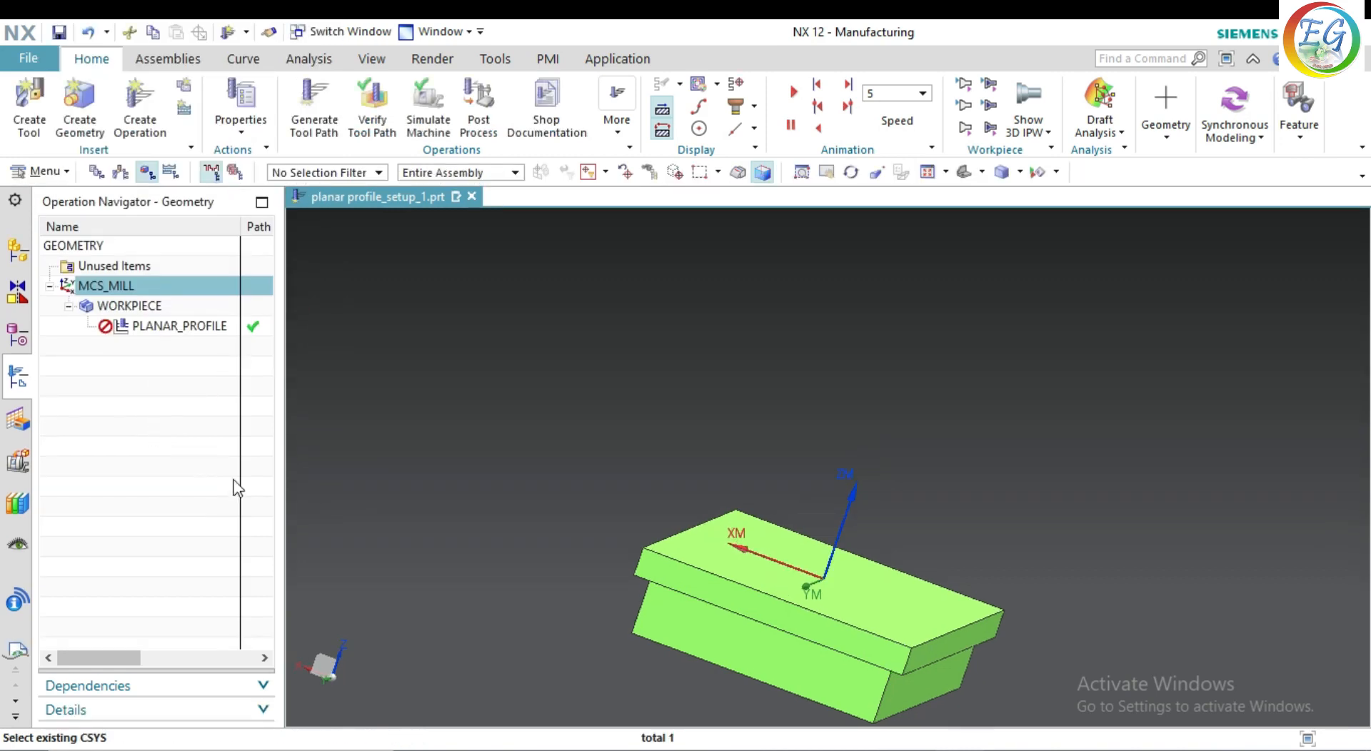
pyautogui.rightClick(173, 329)
pyautogui.click(227, 397)
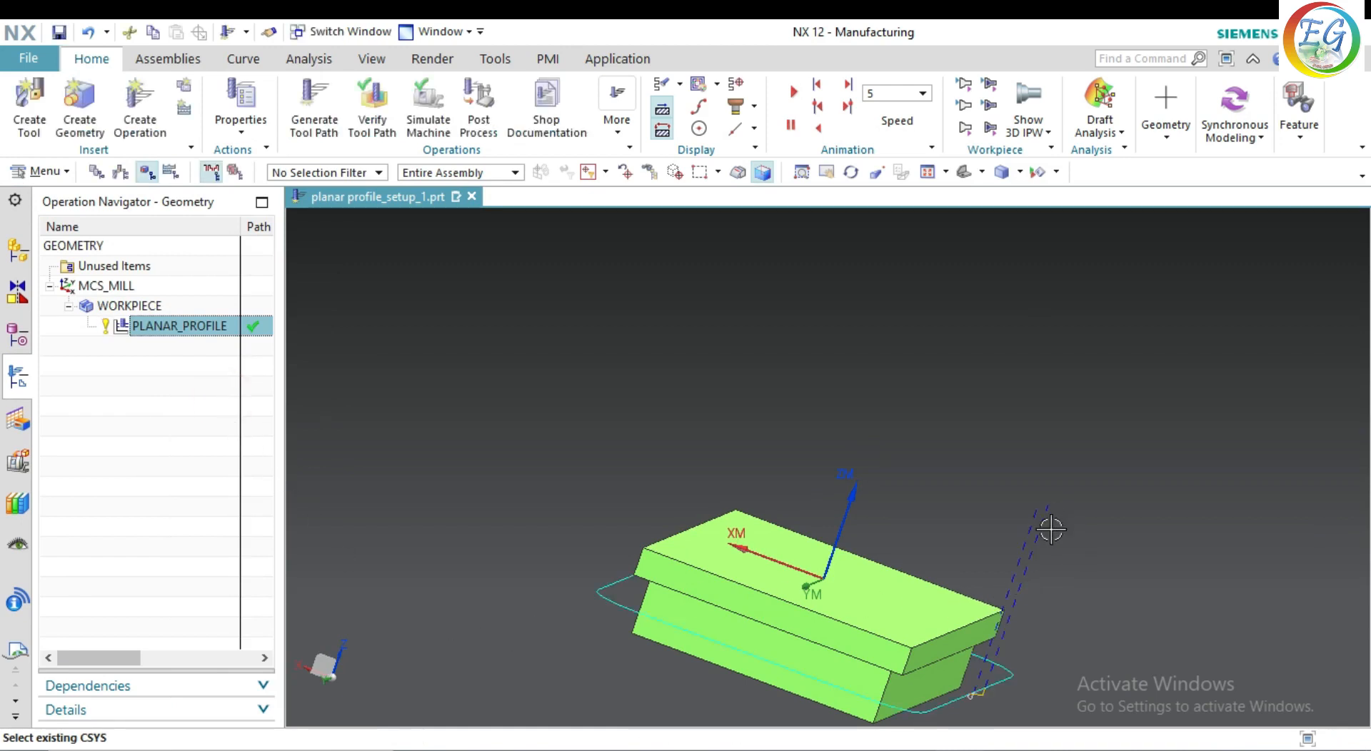
pyautogui.moveTo(741, 358); pyautogui.dragTo(646, 432, button='right')
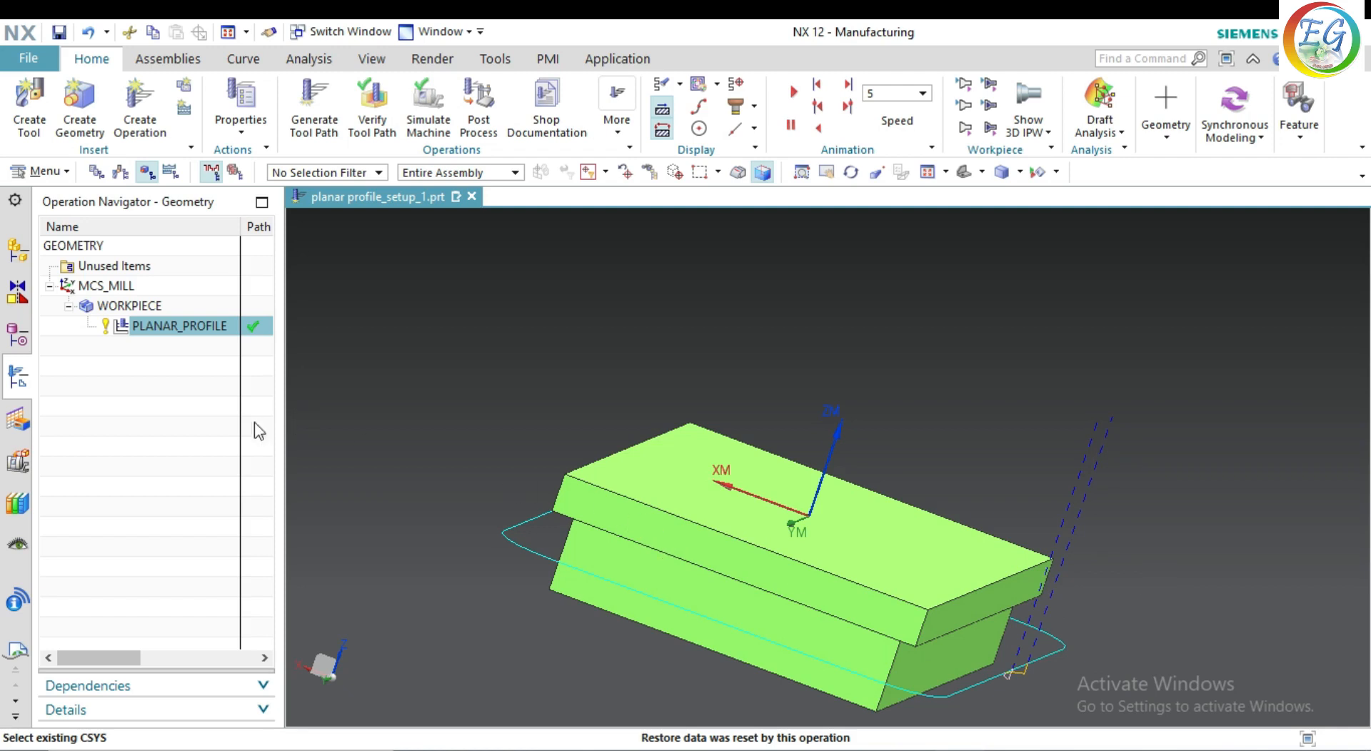
# Step: Verify the PLANAR_PROFILE tool path with the raised clearance in the 3D Dynamic simulation at speed 3, inspecting the cut stock
pyautogui.rightClick(188, 325)
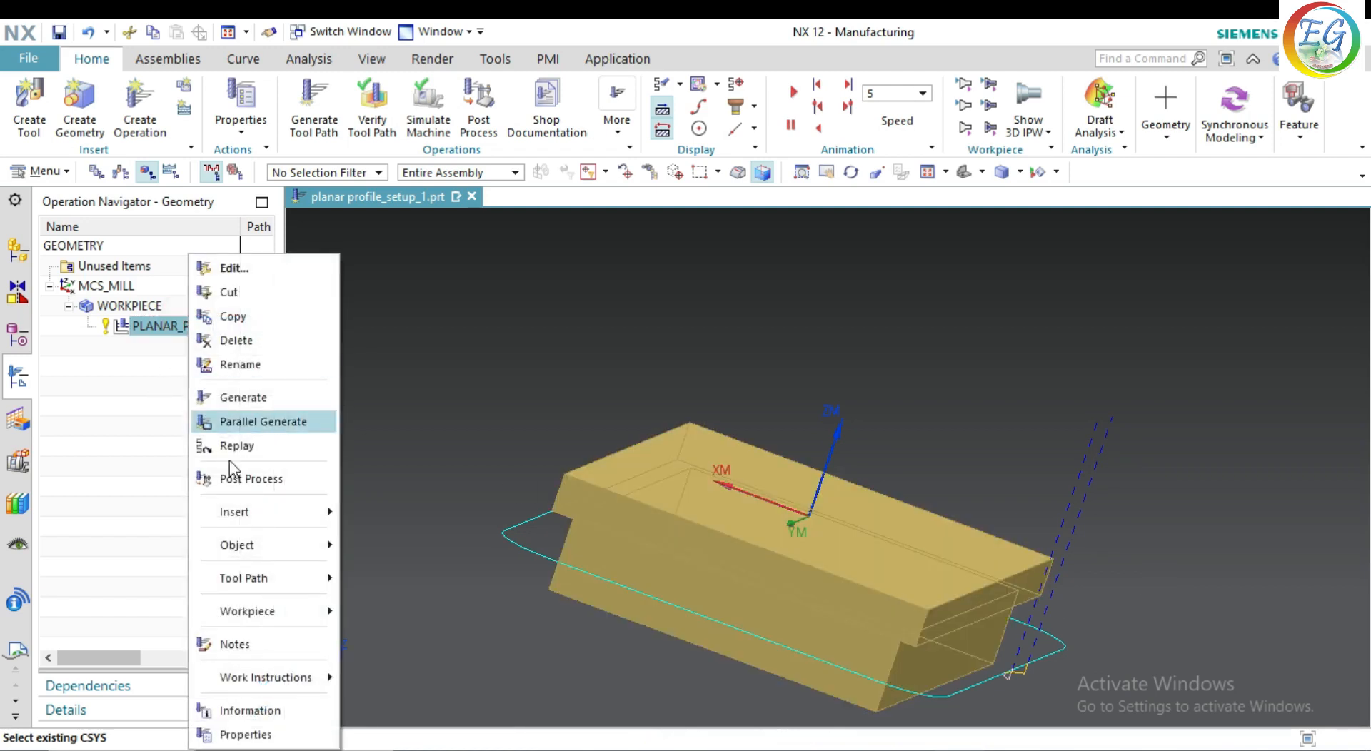
pyautogui.moveTo(298, 607)
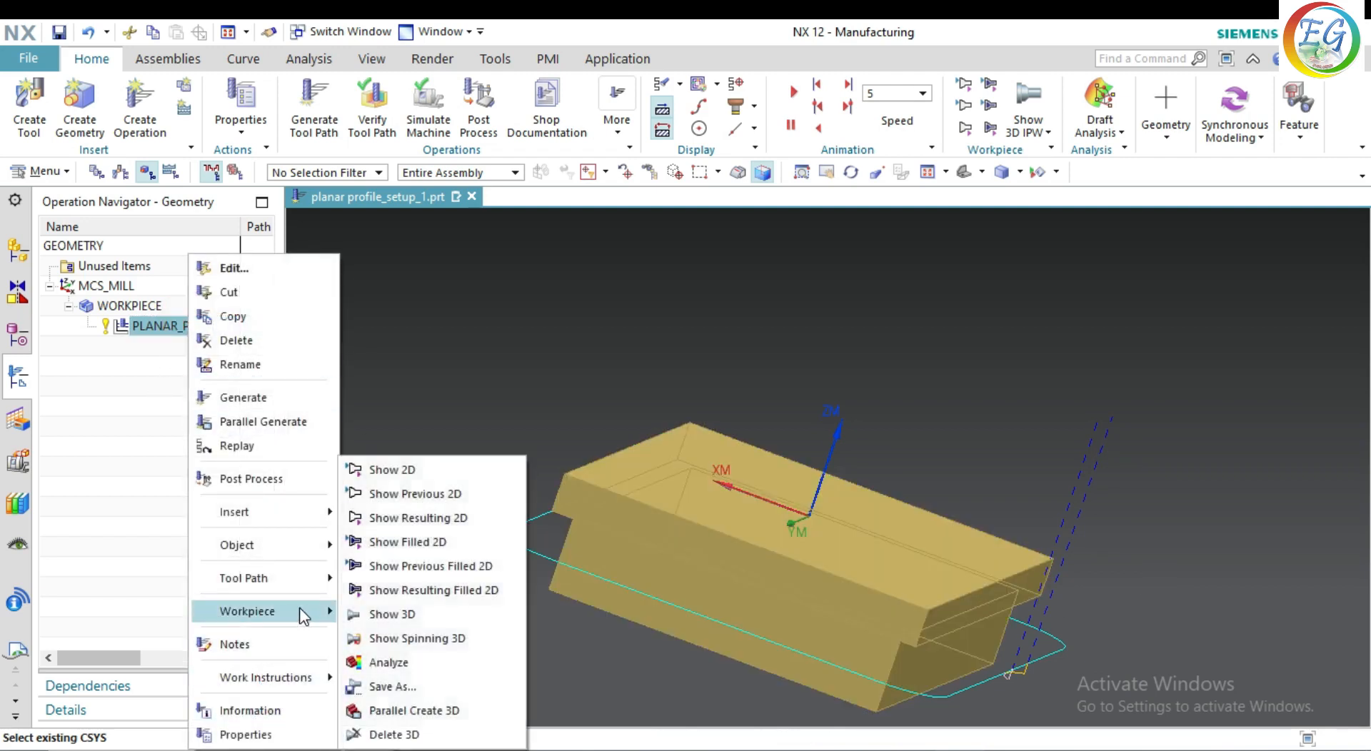
pyautogui.click(372, 107)
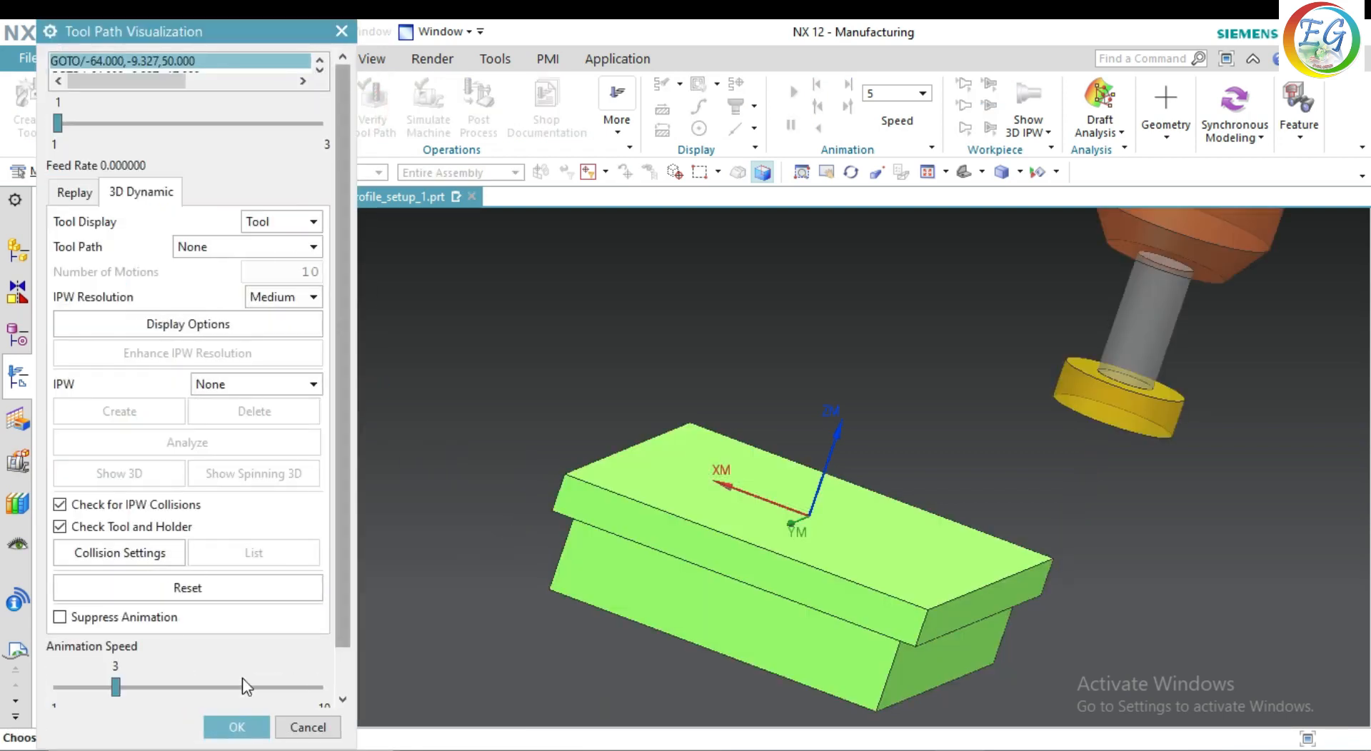
pyautogui.click(247, 589)
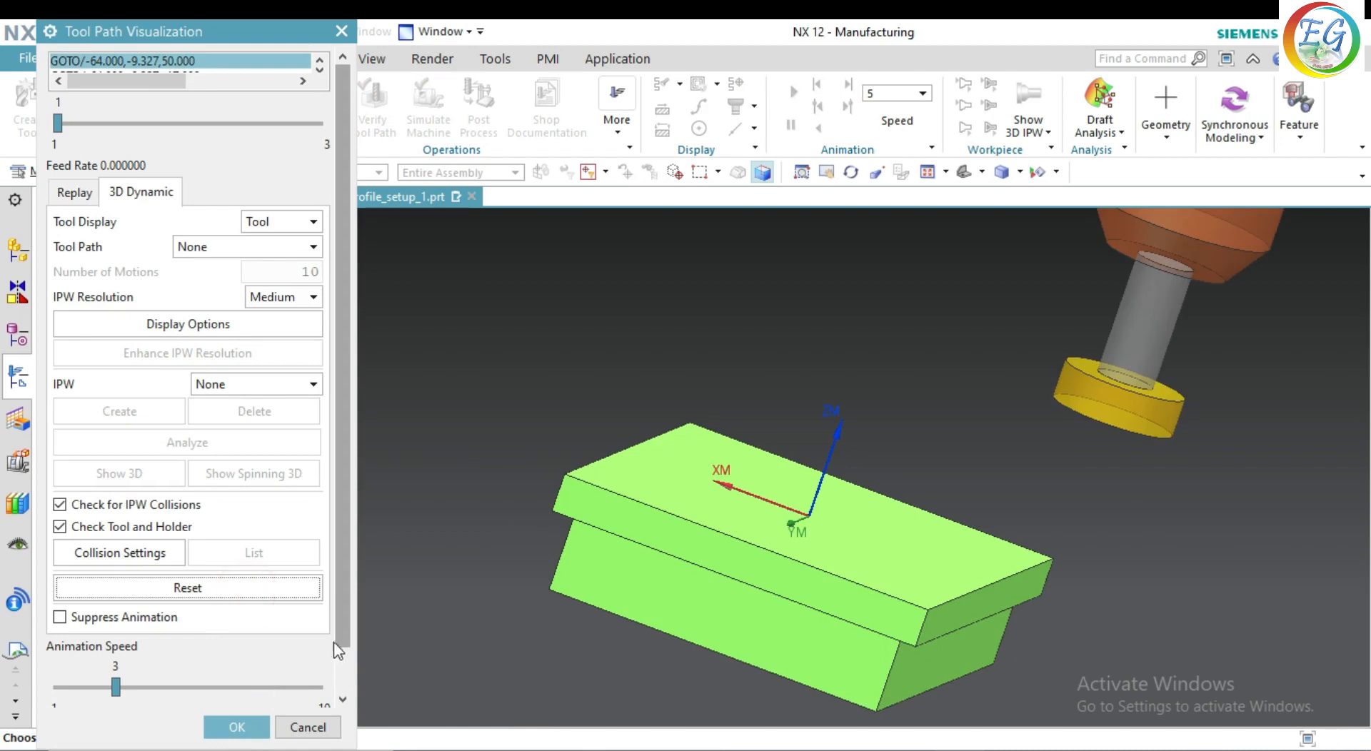
pyautogui.click(342, 699)
pyautogui.click(188, 690)
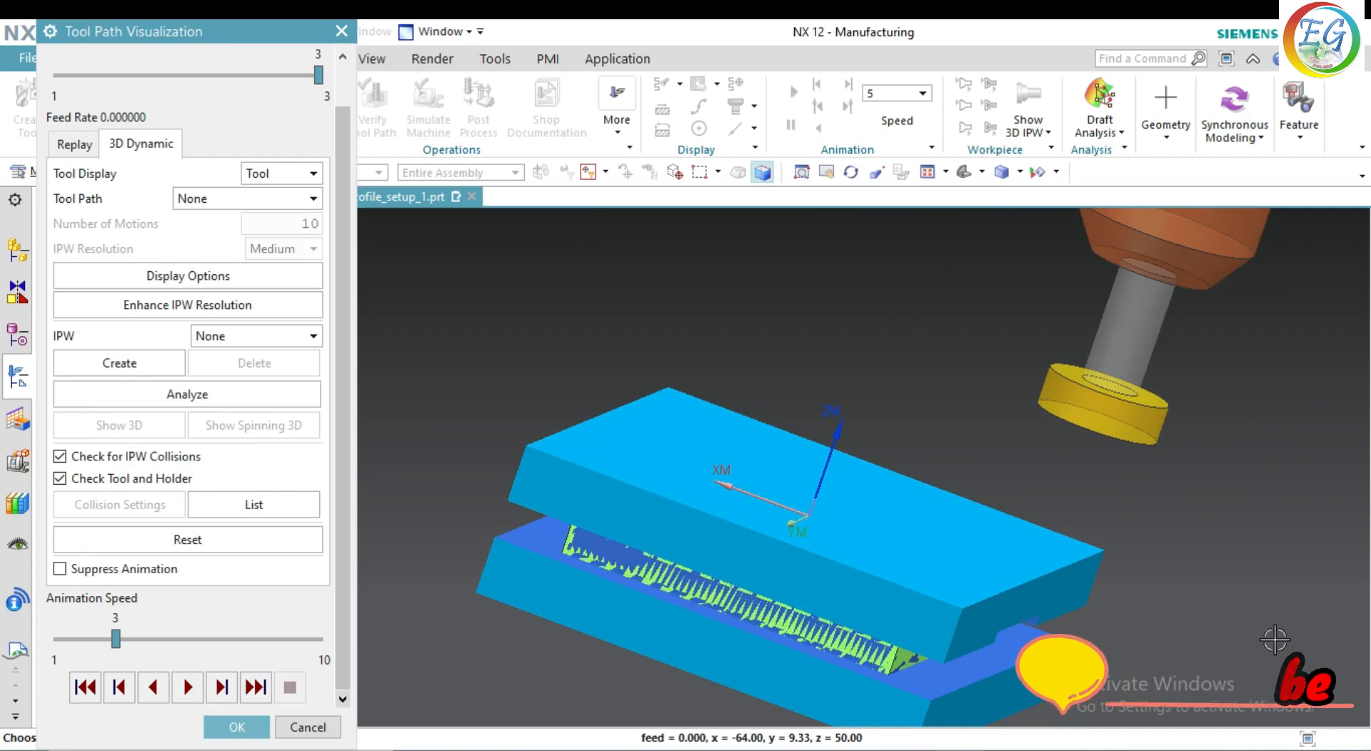
pyautogui.moveTo(1261, 633)
pyautogui.mouseDown(button='middle')
pyautogui.moveTo(1227, 609)
pyautogui.moveTo(1276, 624)
pyautogui.moveTo(1262, 633)
pyautogui.mouseUp(button='middle')
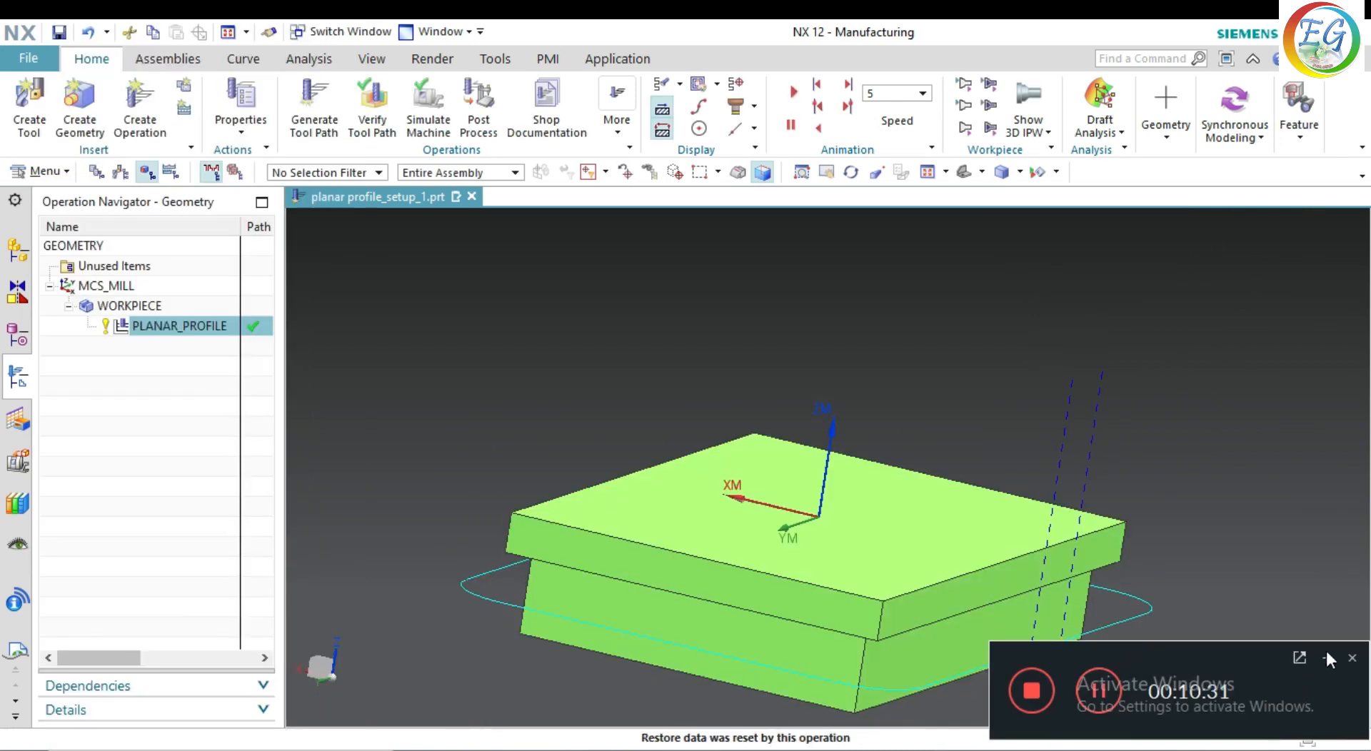
pyautogui.click(1326, 655)
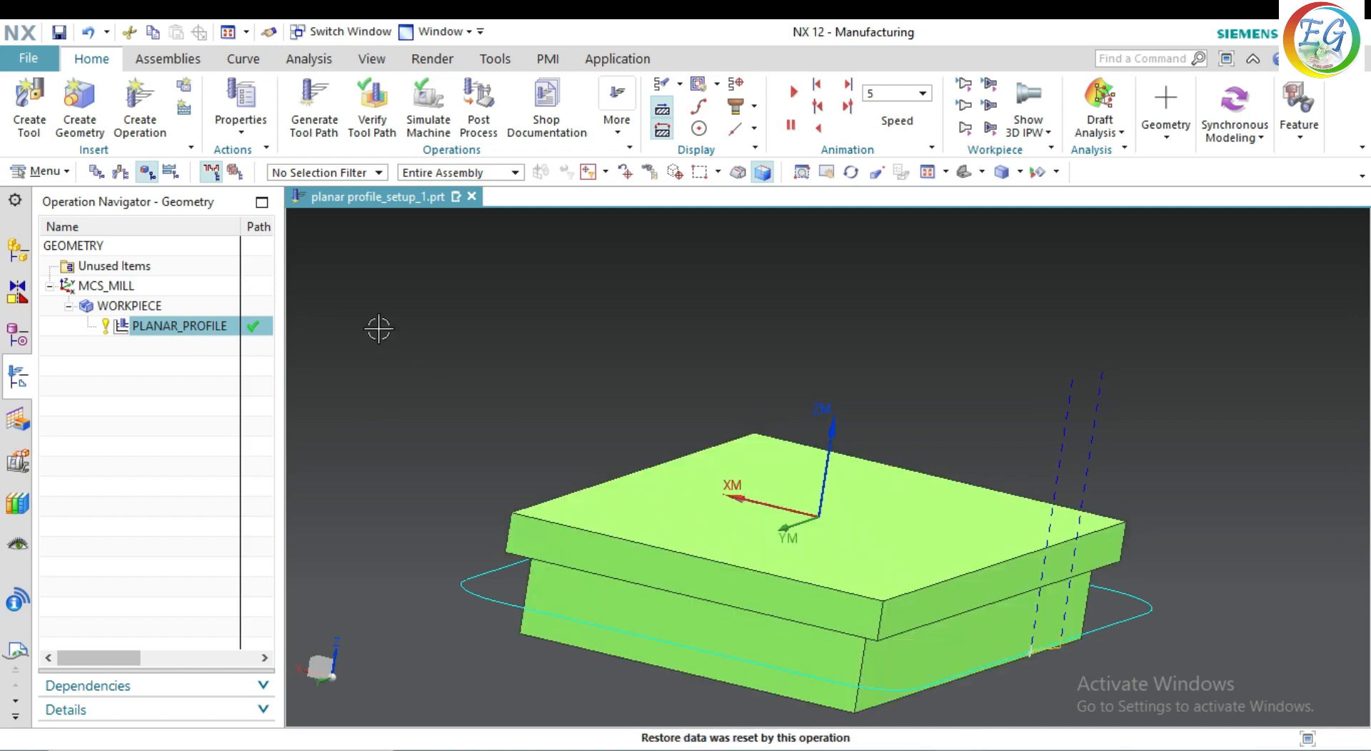
# Step: Set the open area minimum clearance distance in the PLANAR_PROFILE non cutting moves to 25 mm and regenerate the tool path
pyautogui.doubleClick(206, 328)
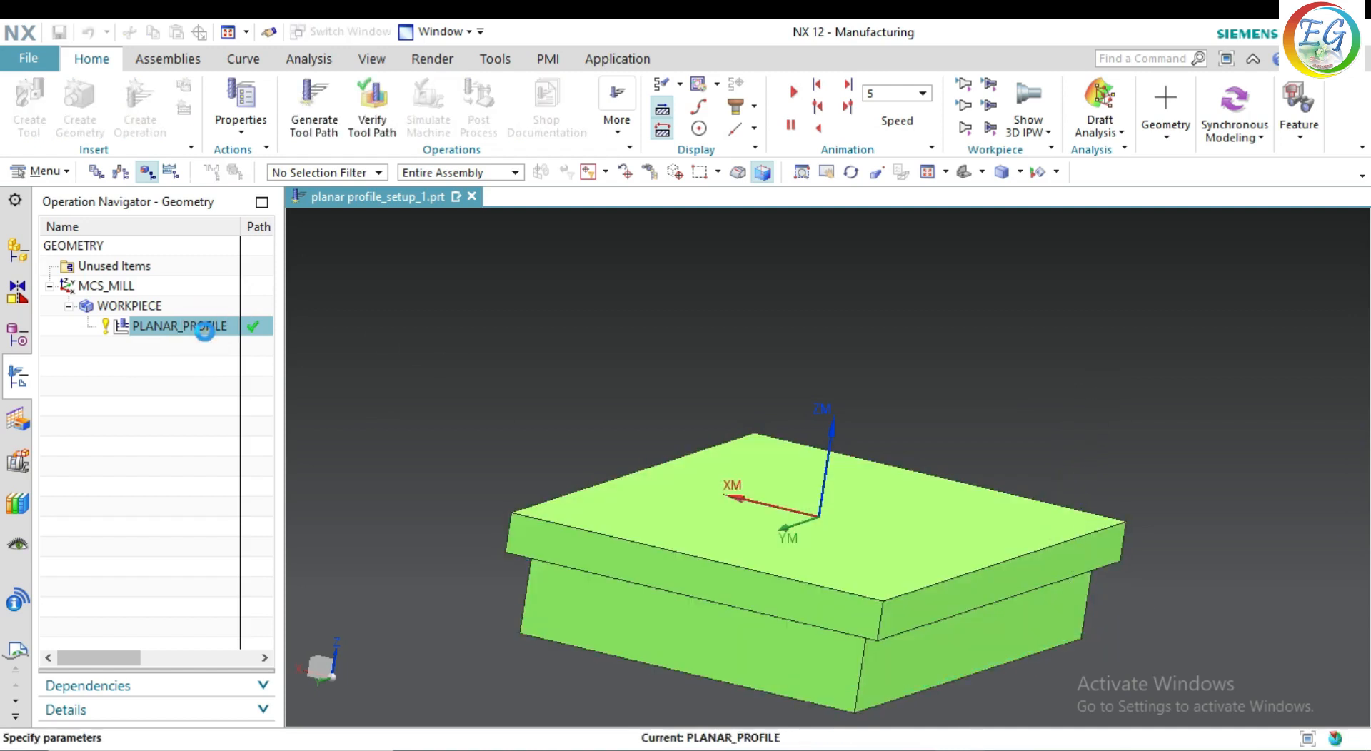
pyautogui.scroll(-5, 306, 568)
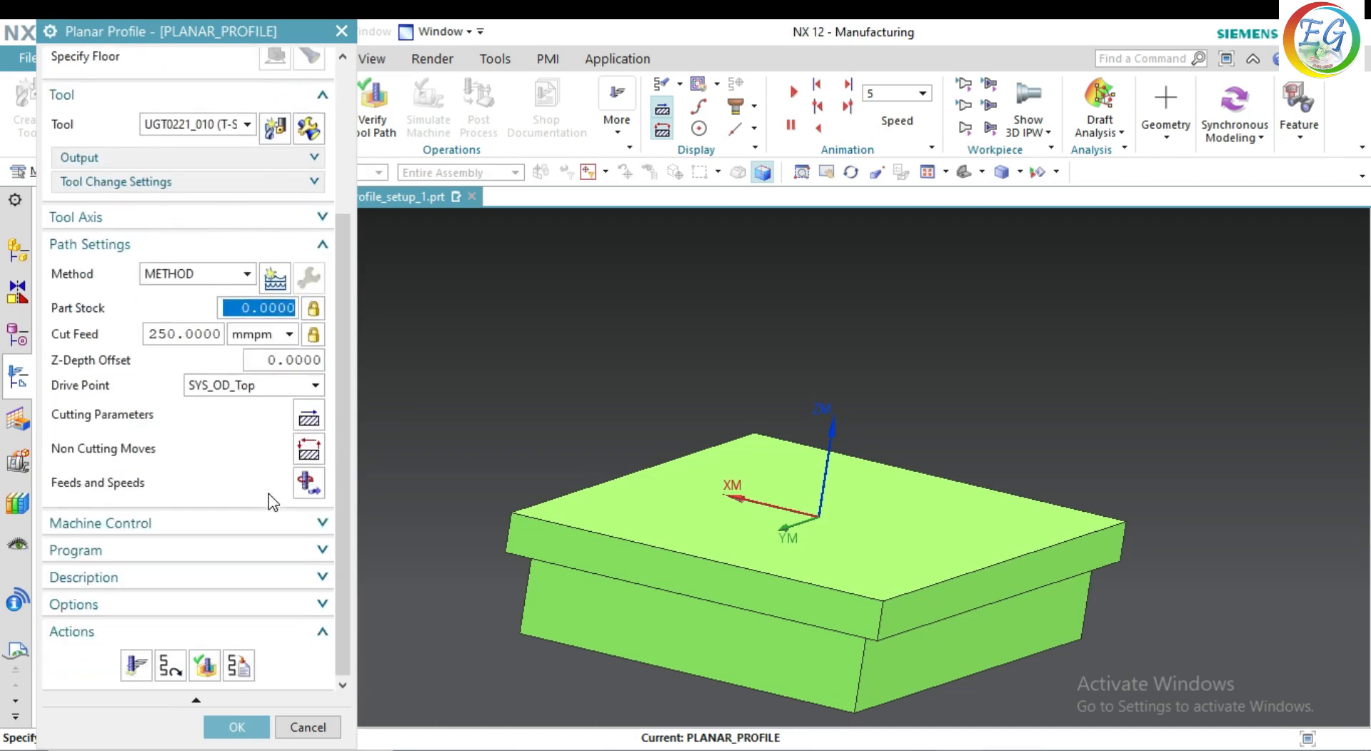
pyautogui.click(316, 454)
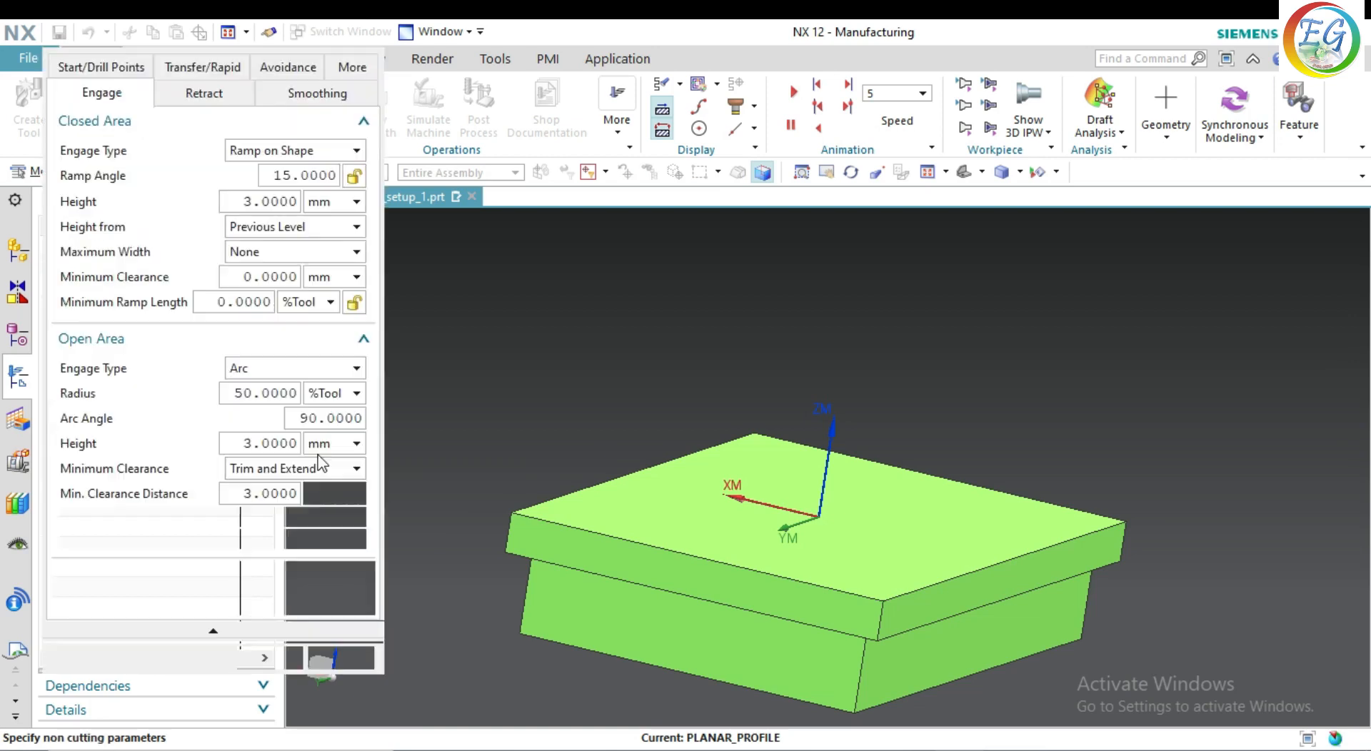
pyautogui.click(1327, 657)
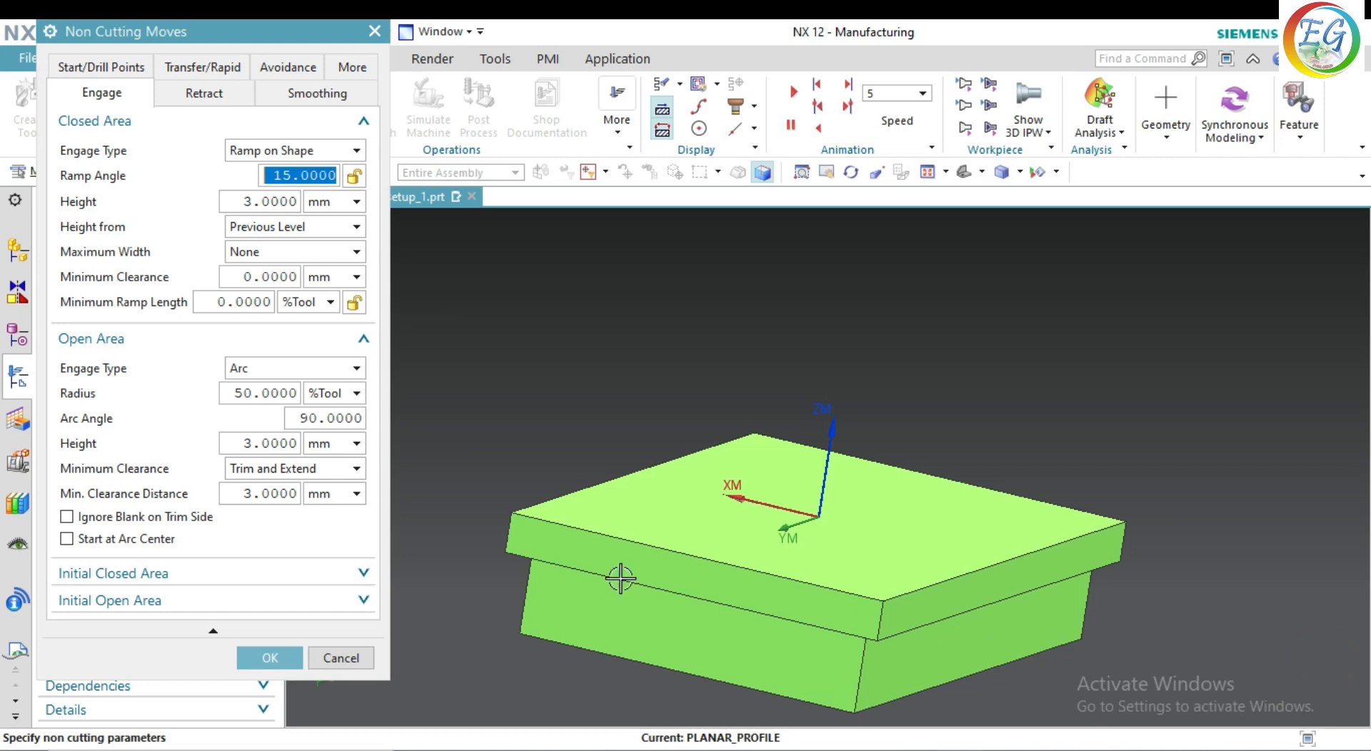
pyautogui.doubleClick(245, 495)
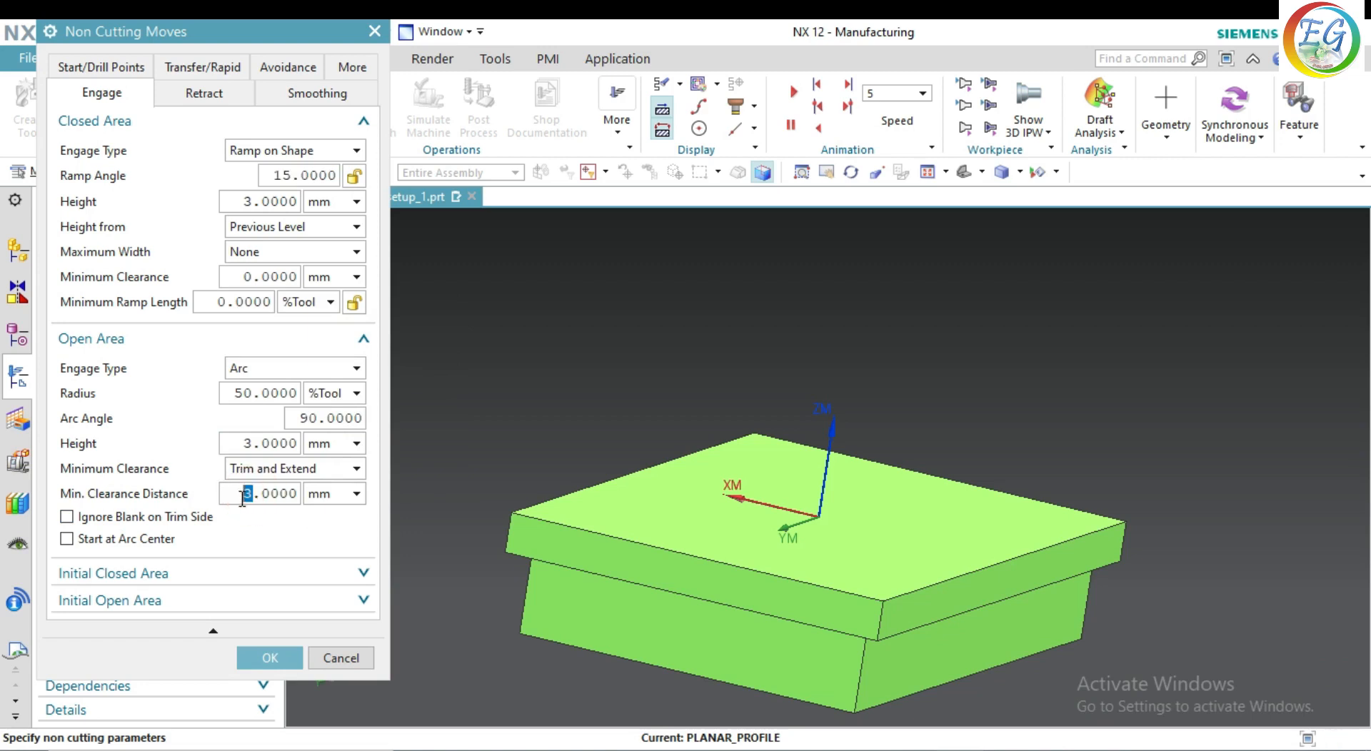
pyautogui.moveTo(172, 520)
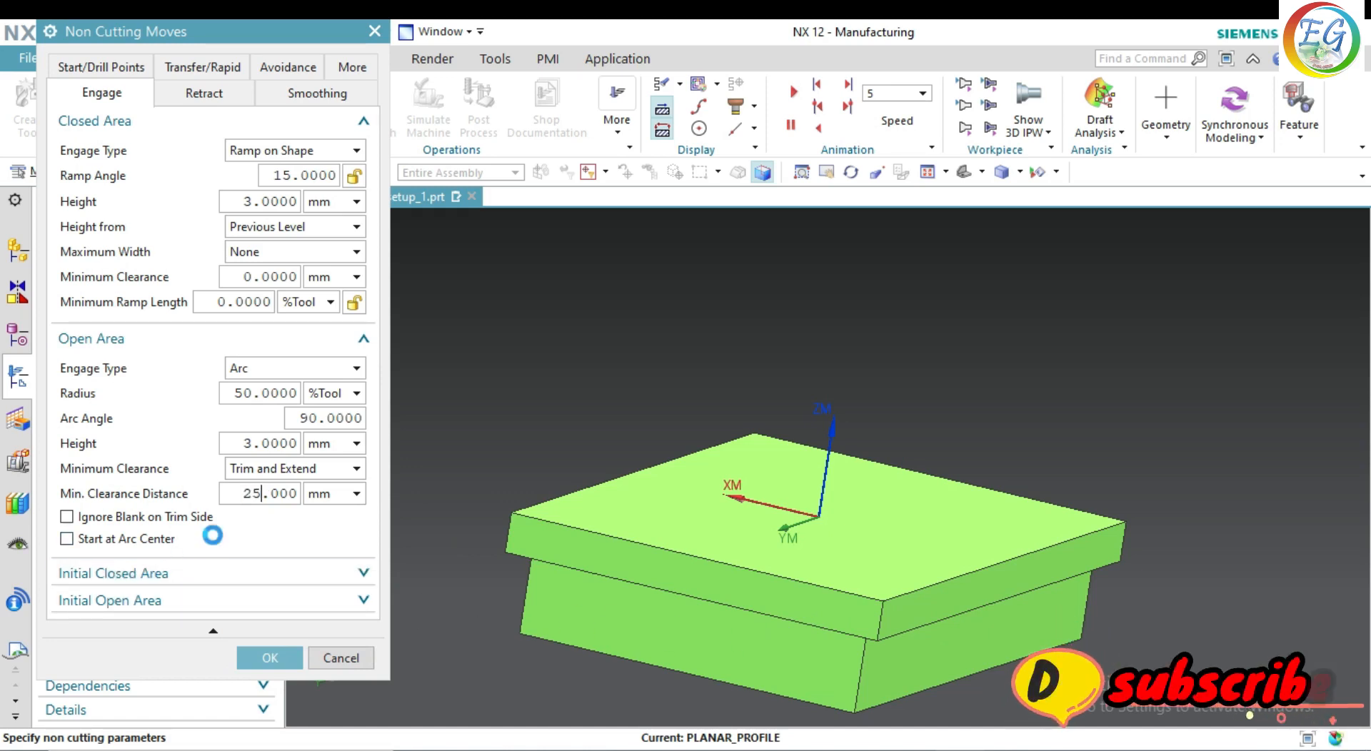
pyautogui.click(272, 654)
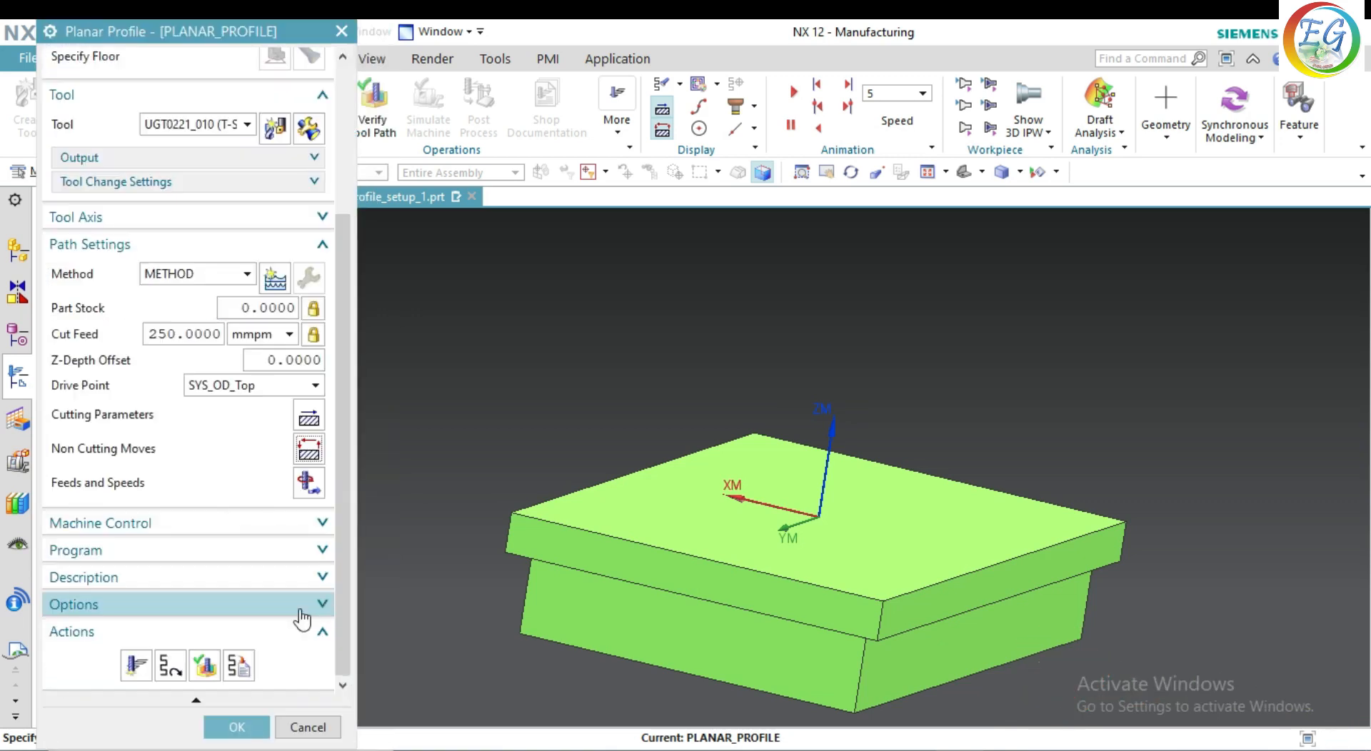
pyautogui.click(127, 667)
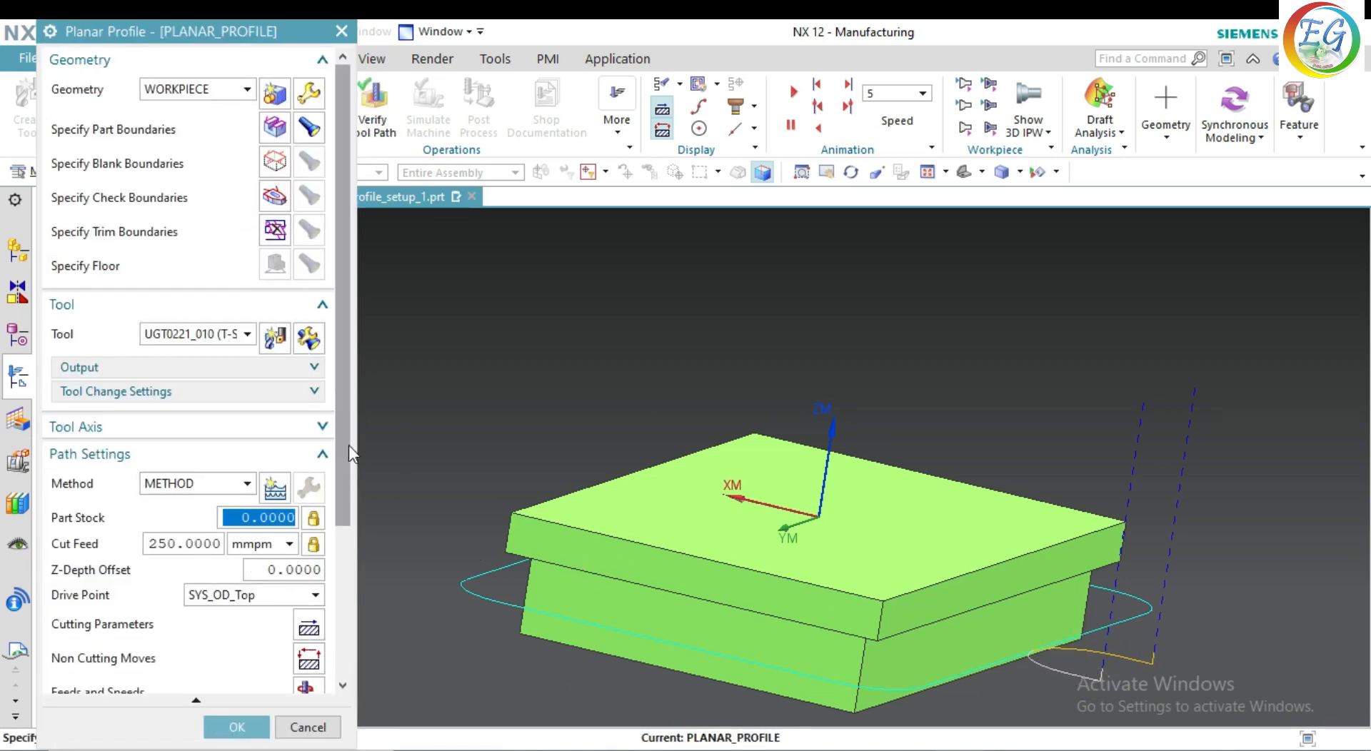
# Step: Verify the PLANAR_PROFILE tool path in the 3D Dynamic simulation, inspect the undercut from the side, and accept the operation
pyautogui.moveTo(350, 448); pyautogui.dragTo(348, 639)
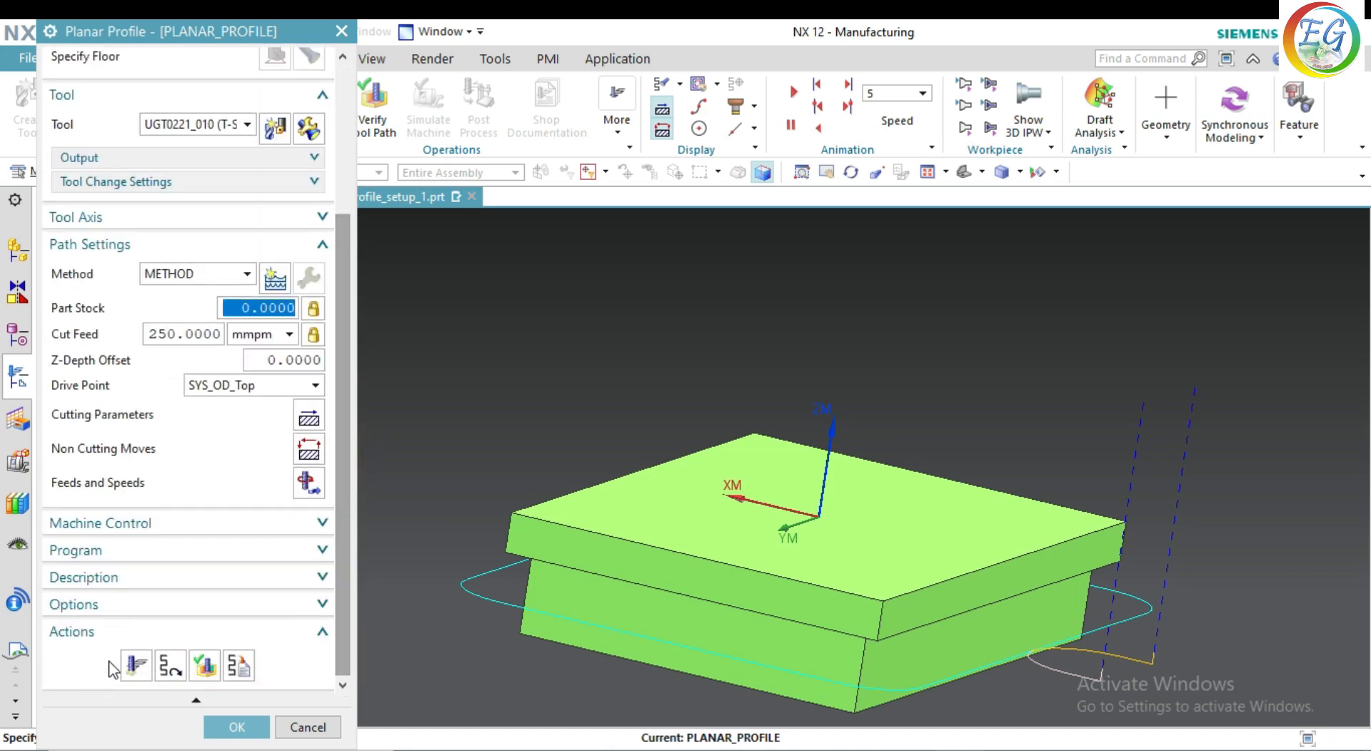
pyautogui.click(205, 665)
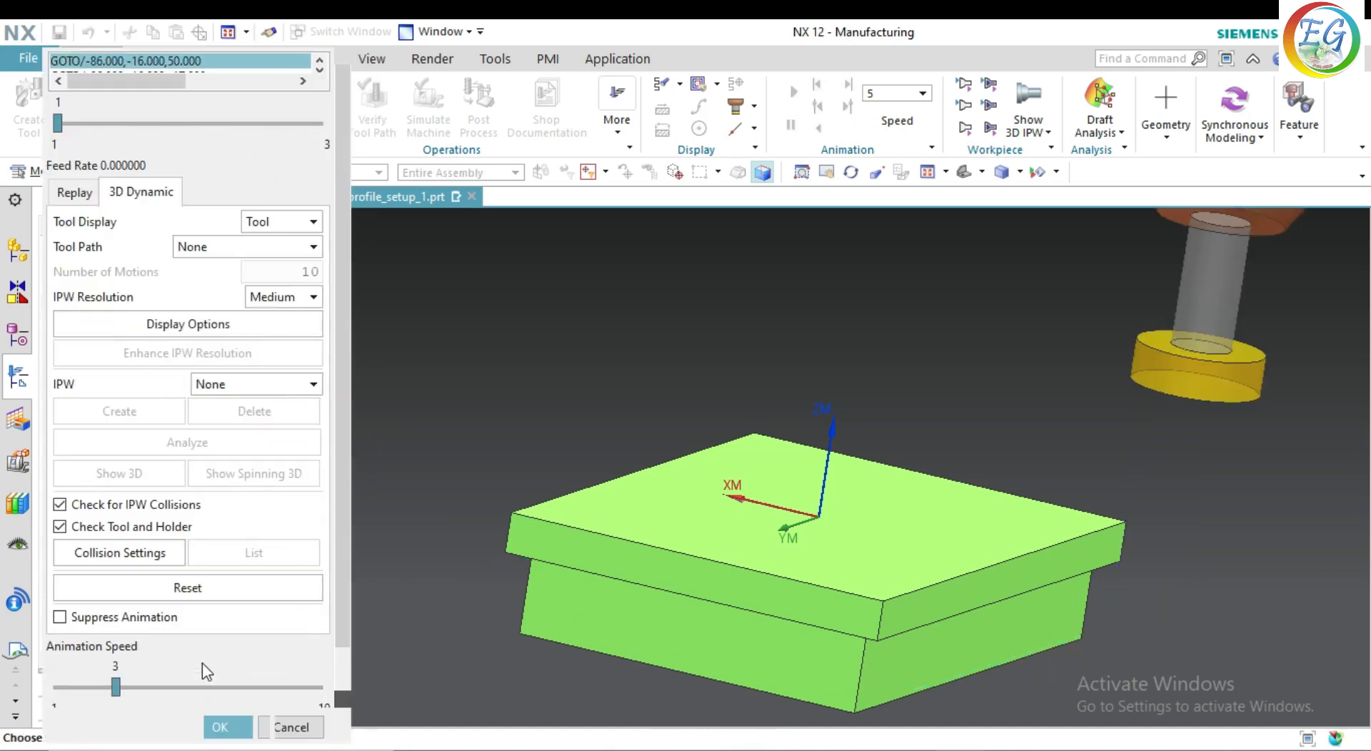
pyautogui.scroll(-3, 350, 619)
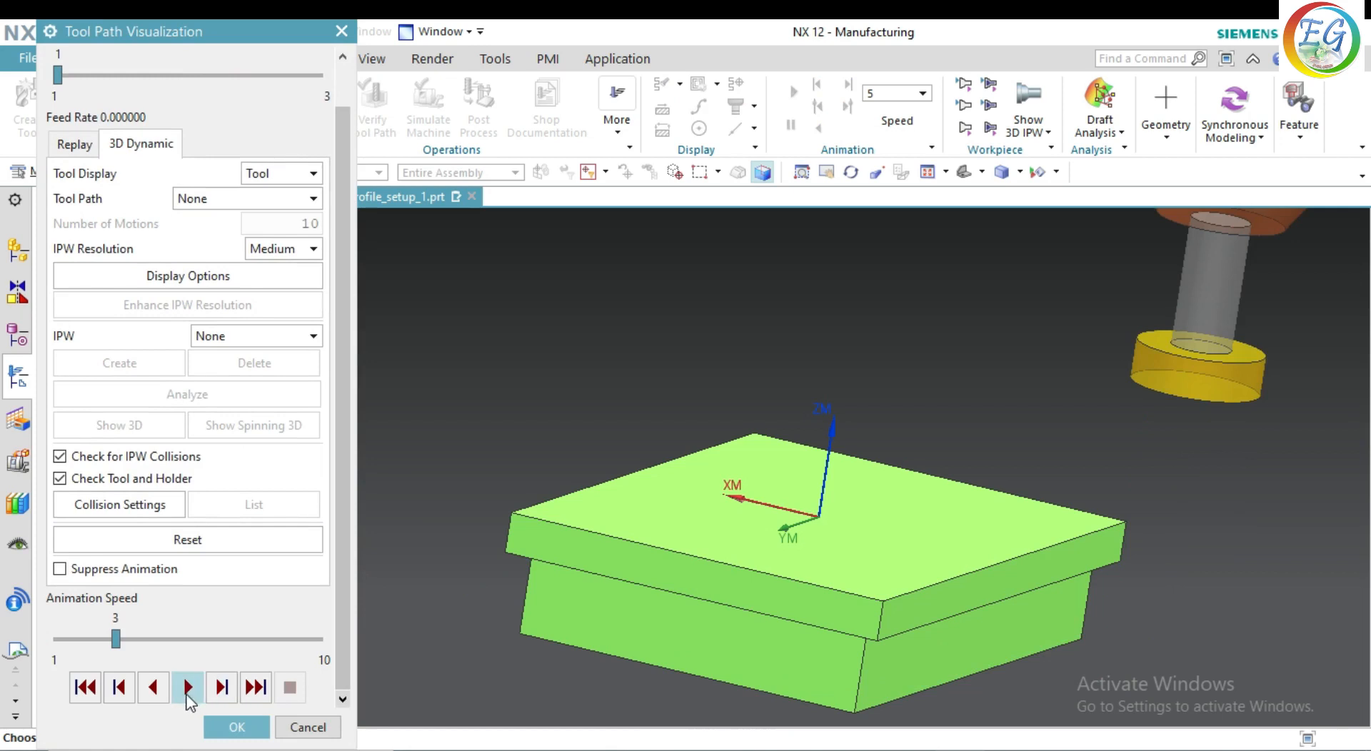
pyautogui.click(188, 688)
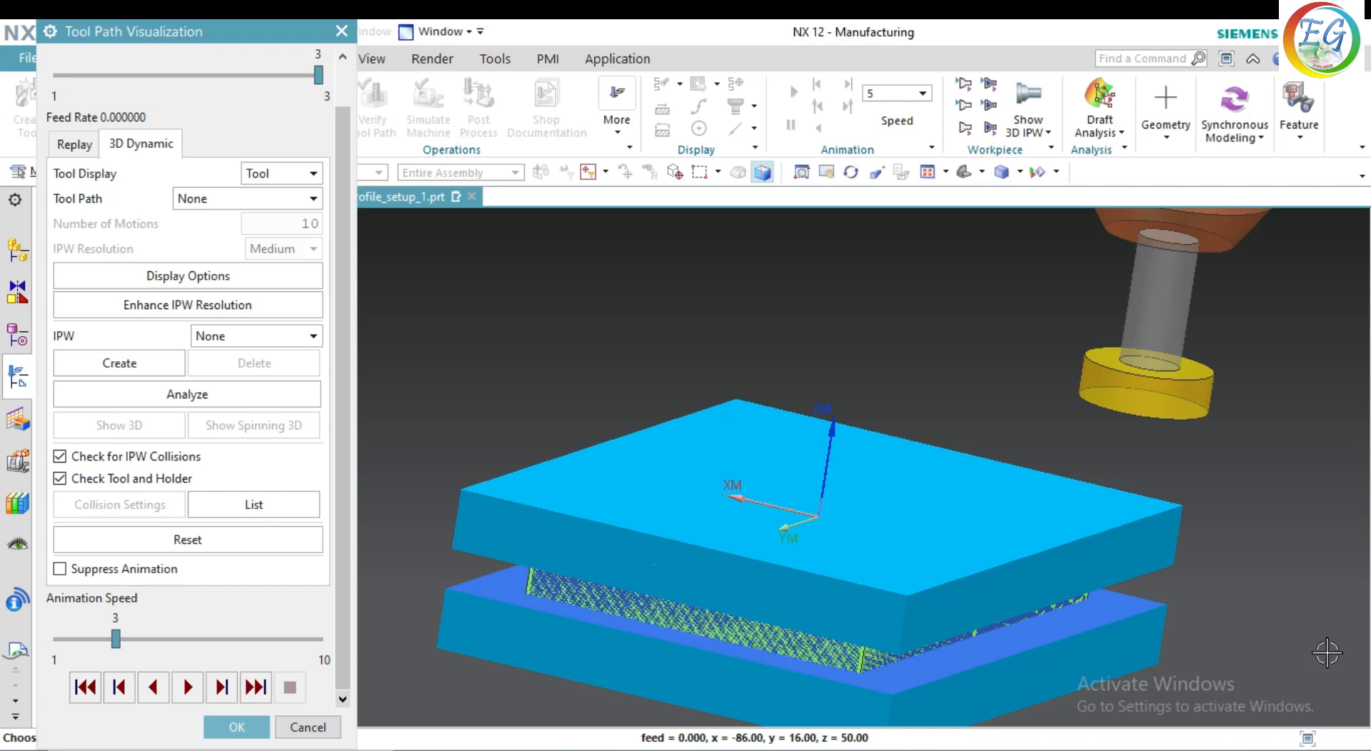
pyautogui.moveTo(1327, 653); pyautogui.dragTo(1277, 633, button='middle')
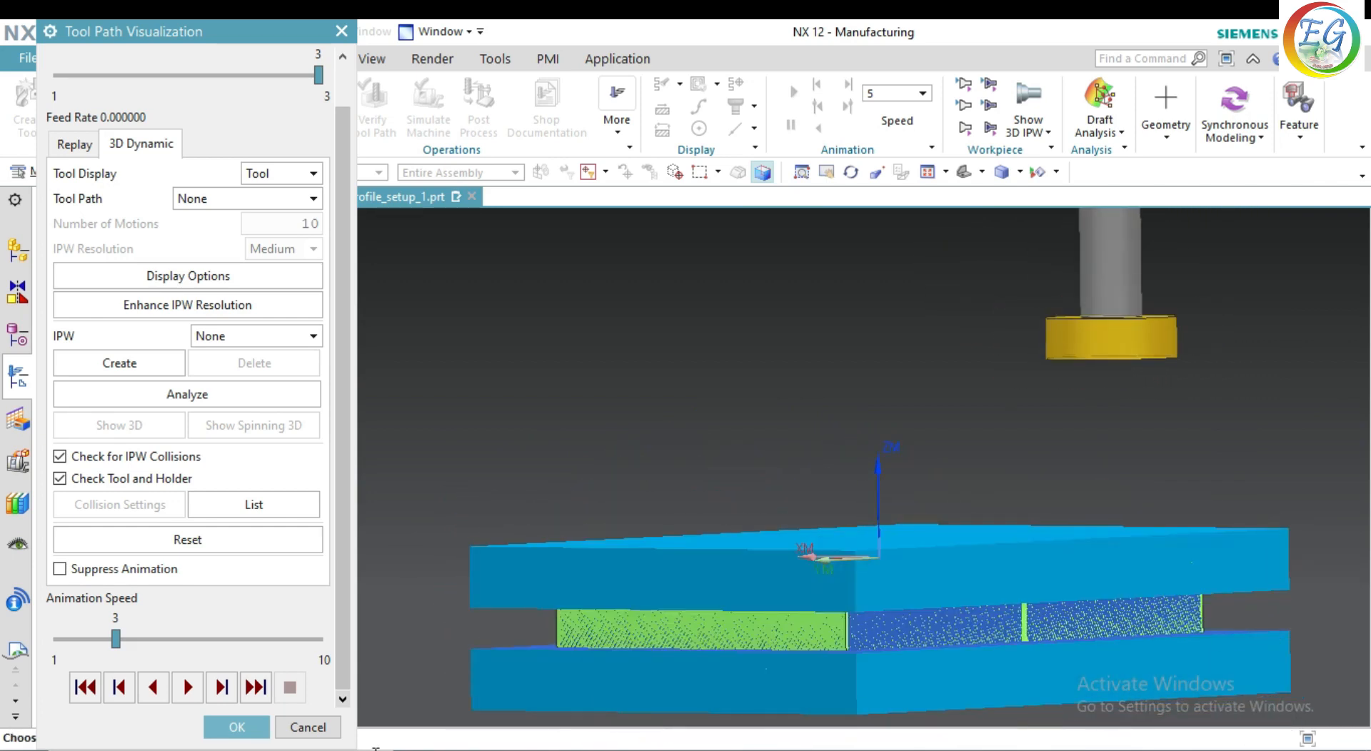
pyautogui.click(237, 727)
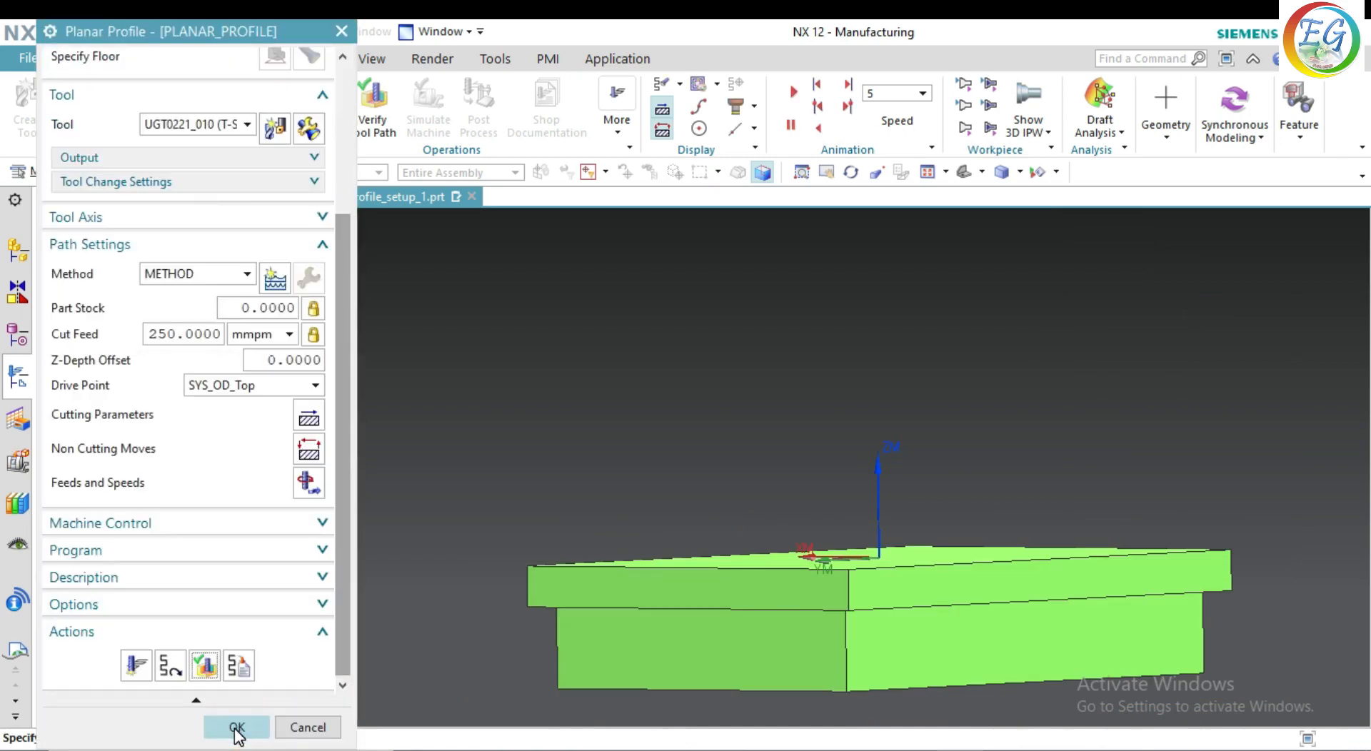
pyautogui.click(237, 727)
# Step: Duplicate the PLANAR_PROFILE operation under WORKPIECE
pyautogui.rightClick(191, 331)
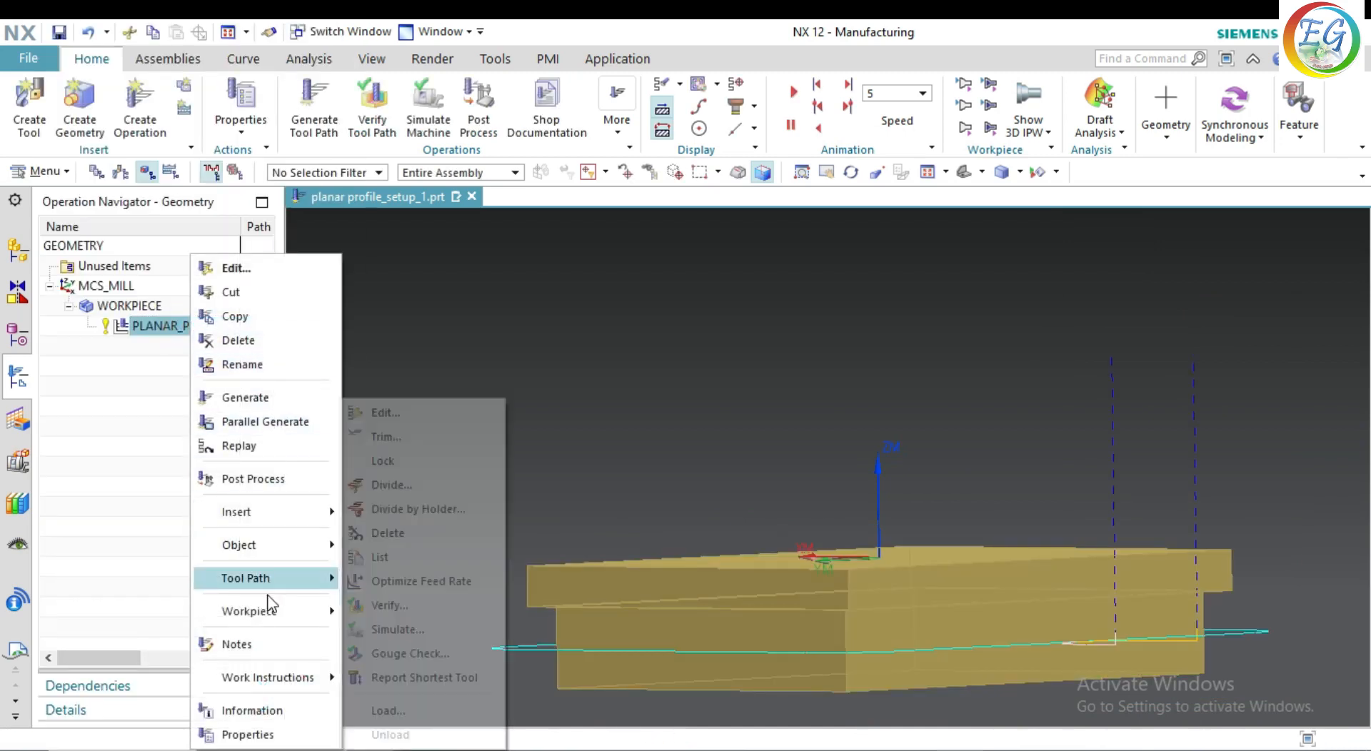
pyautogui.click(251, 320)
pyautogui.rightClick(205, 324)
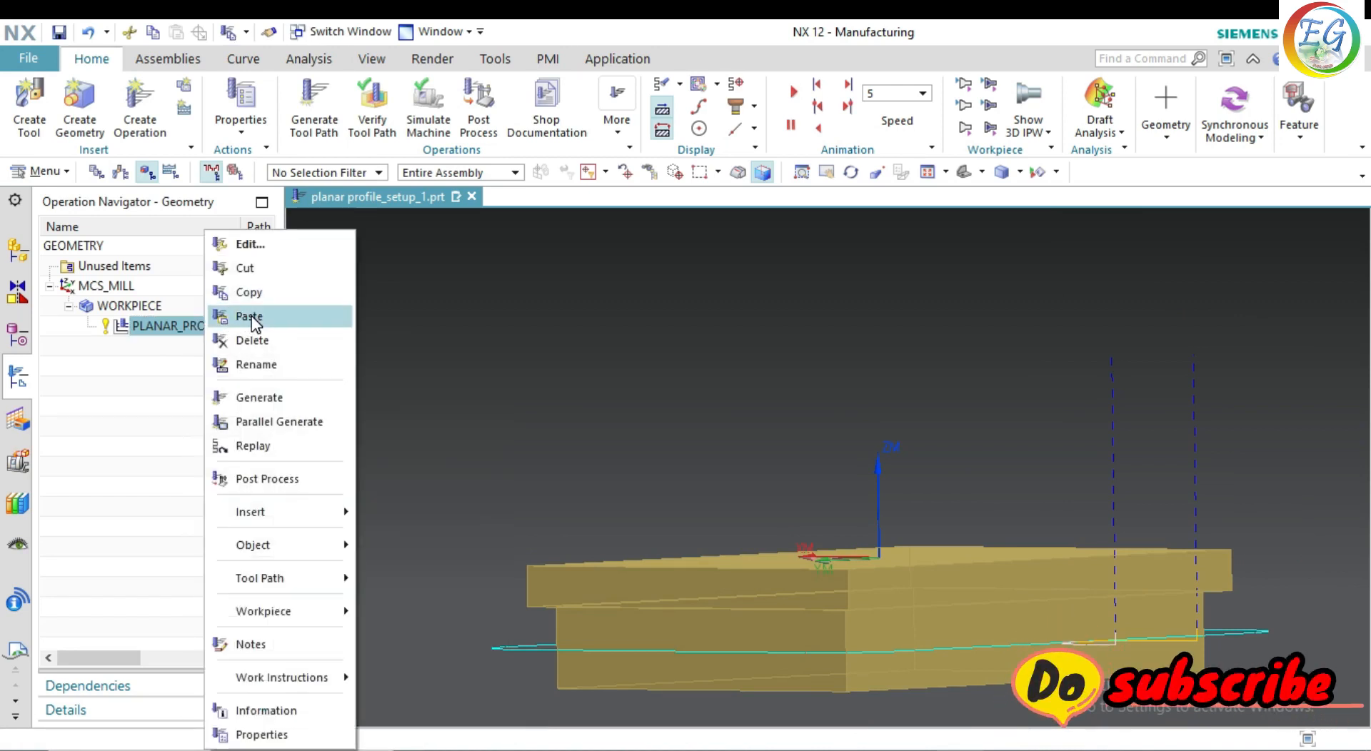
pyautogui.click(252, 315)
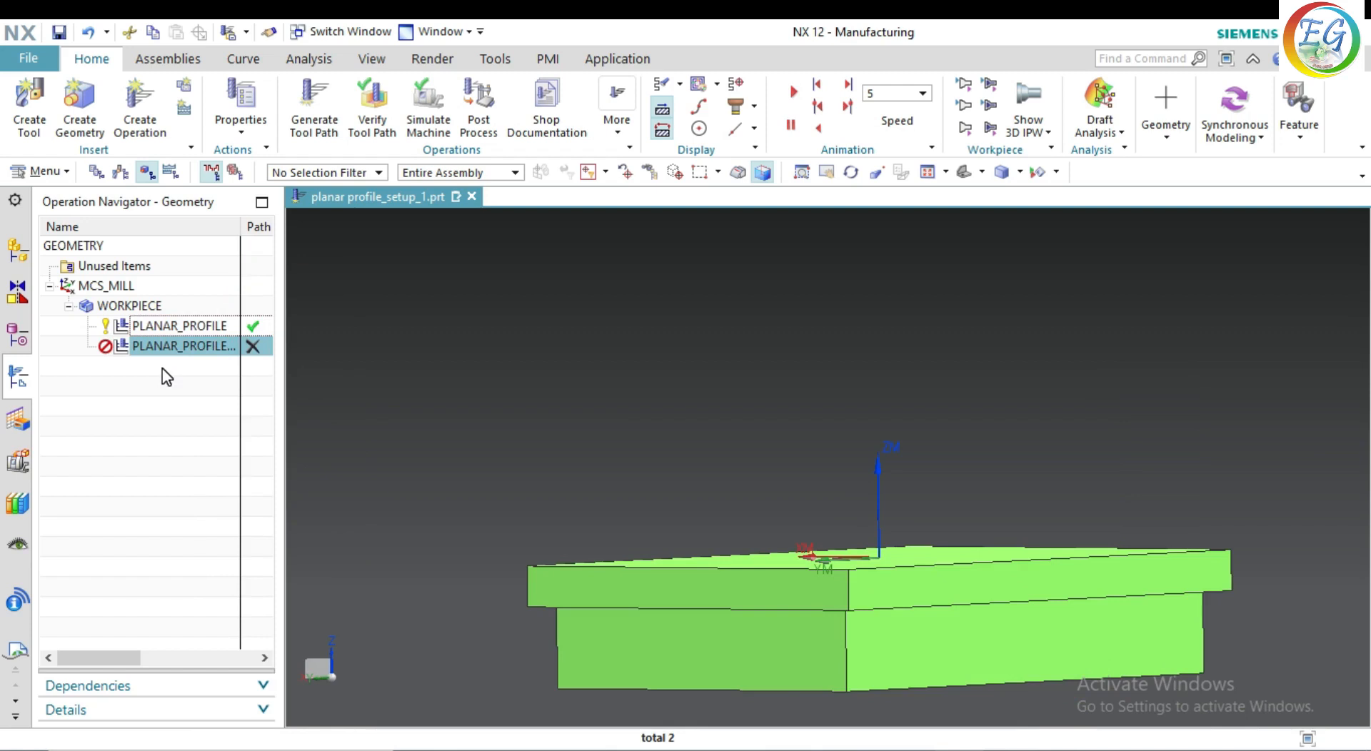
# Step: Set the Z-depth offset of the copied Planar Profile operation to 10 and generate its tool path
pyautogui.click(165, 347)
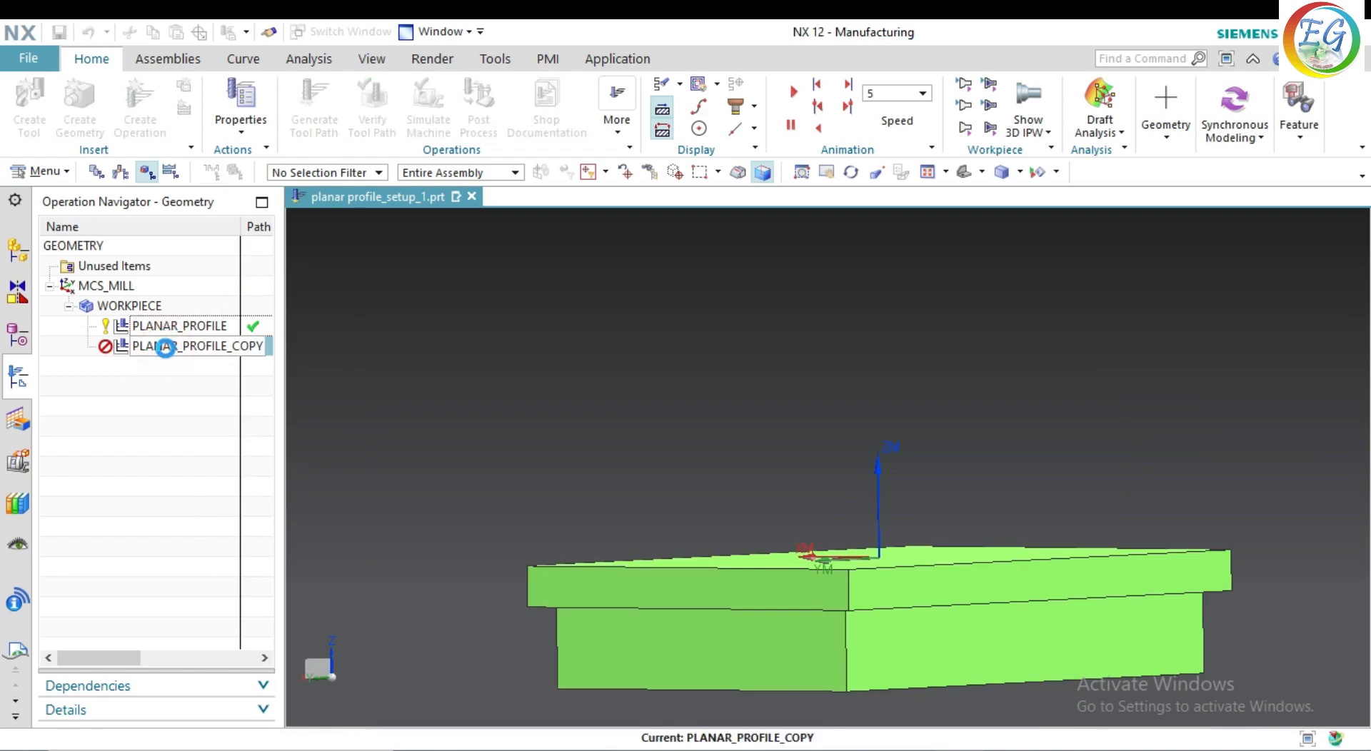
pyautogui.doubleClick(165, 347)
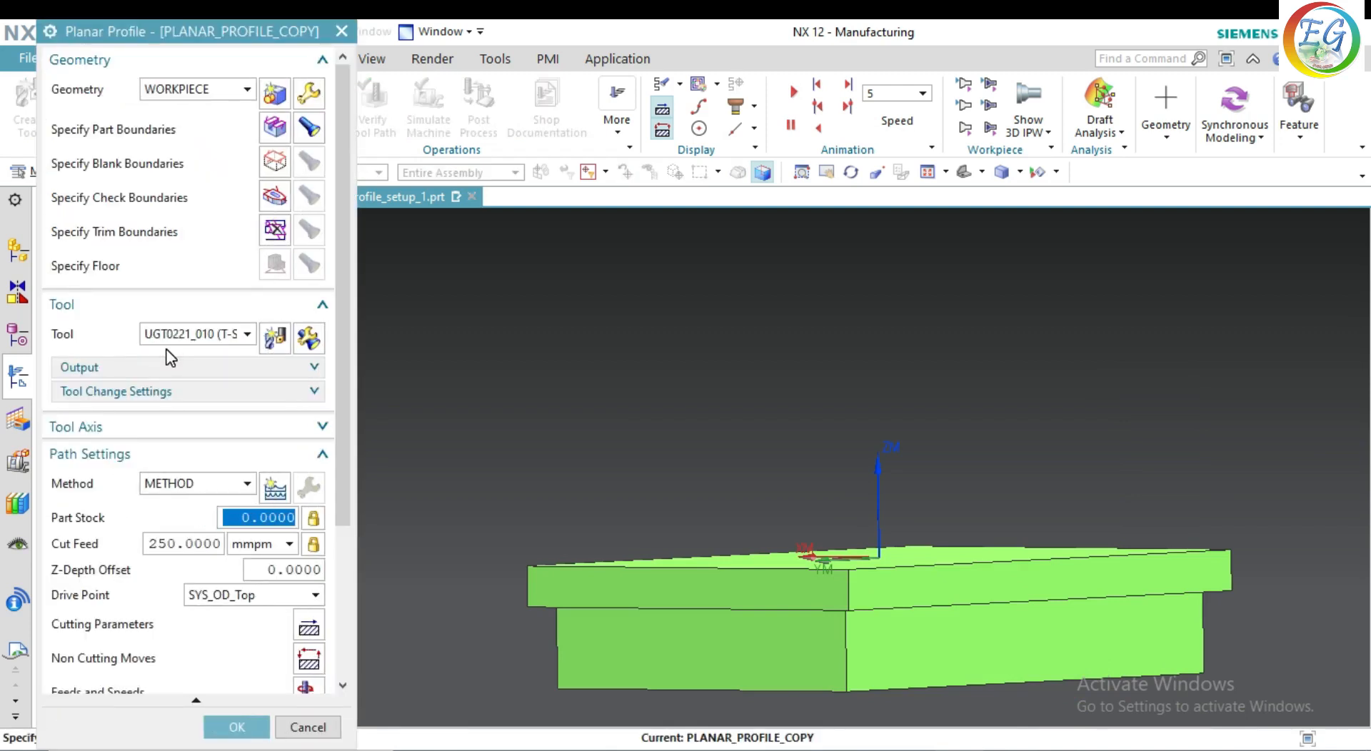
pyautogui.doubleClick(271, 571)
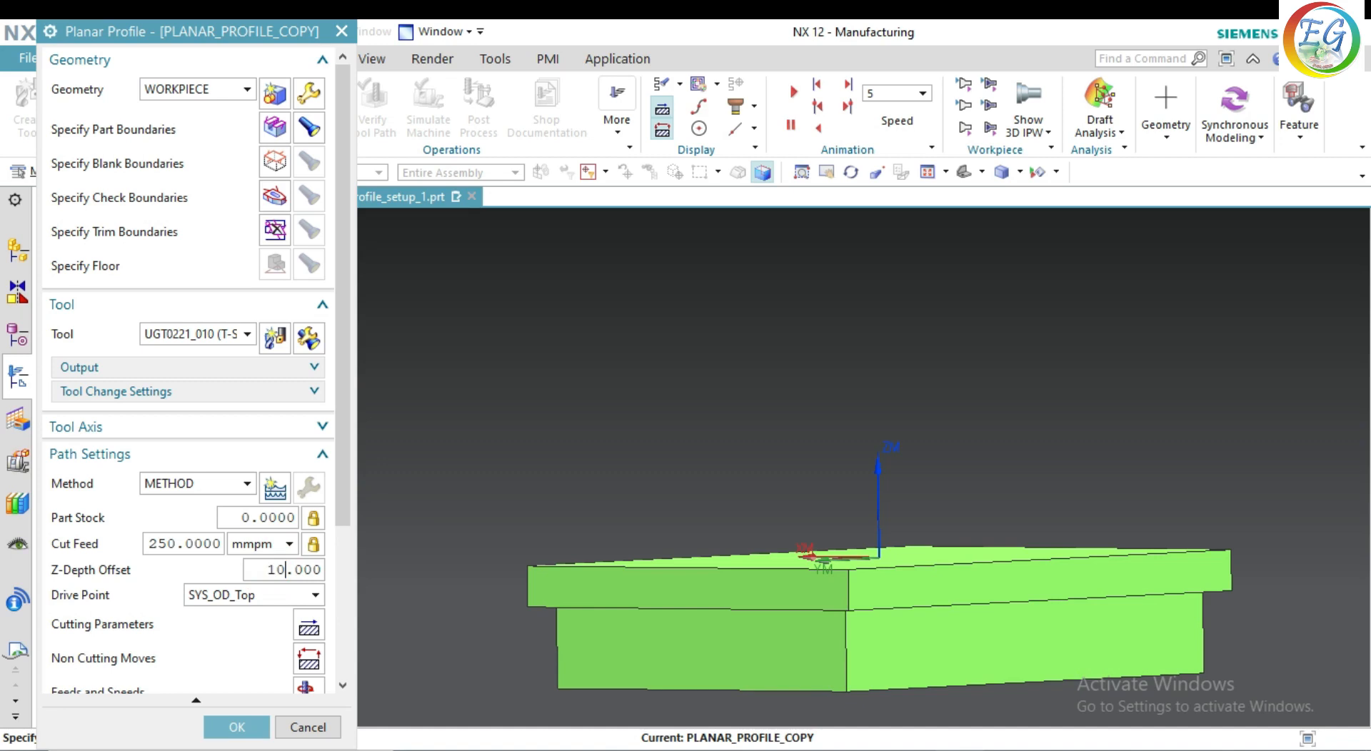
pyautogui.doubleClick(270, 571)
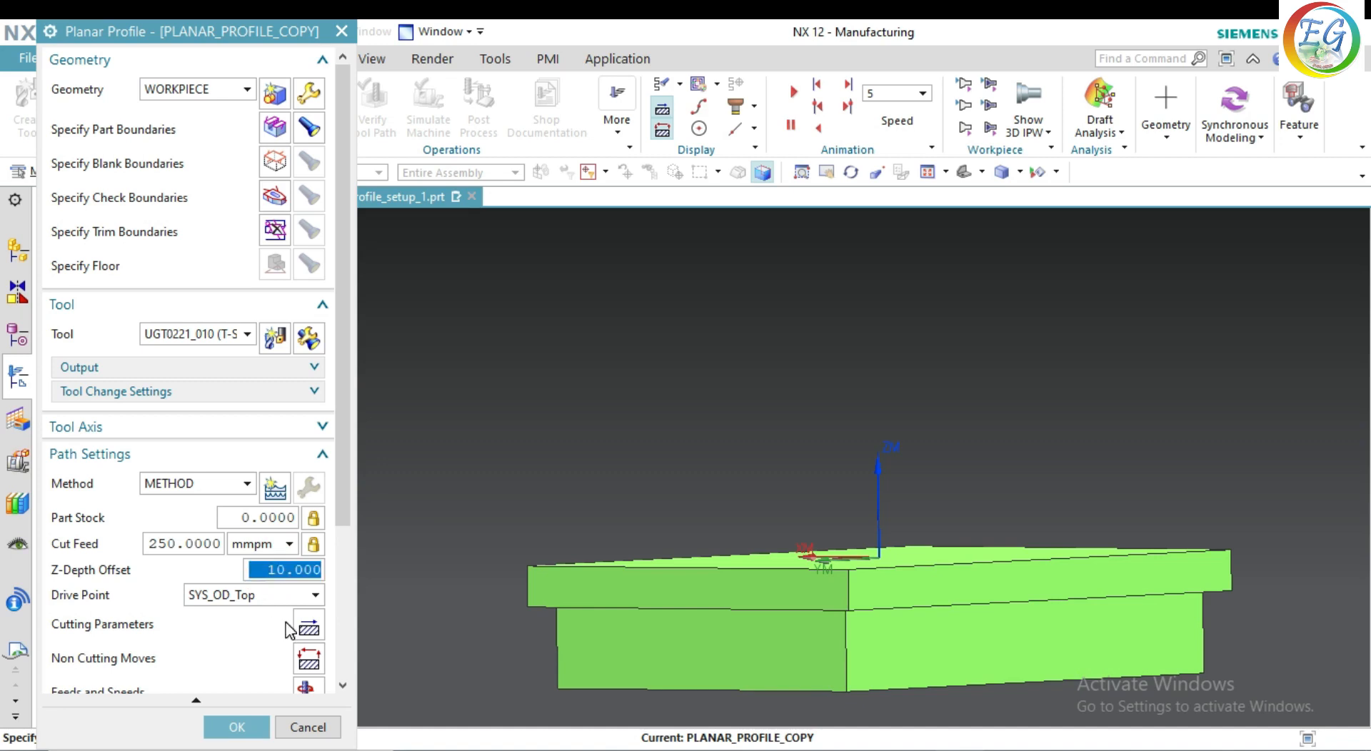
pyautogui.scroll(-3, 279, 636)
pyautogui.click(136, 666)
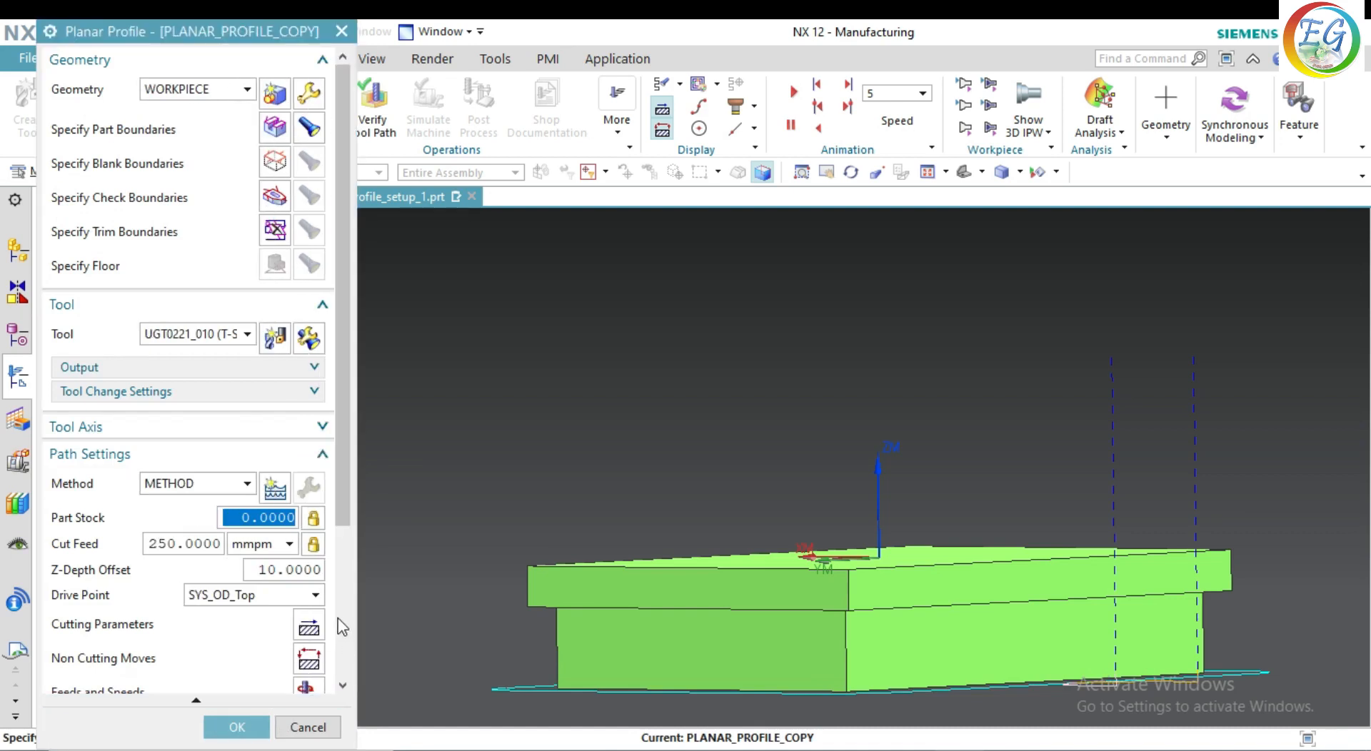
# Step: Verify the copied operation's deeper undercut pass in the 3D Dynamic simulation and accept the operation
pyautogui.scroll(-3, 337, 616)
pyautogui.click(240, 665)
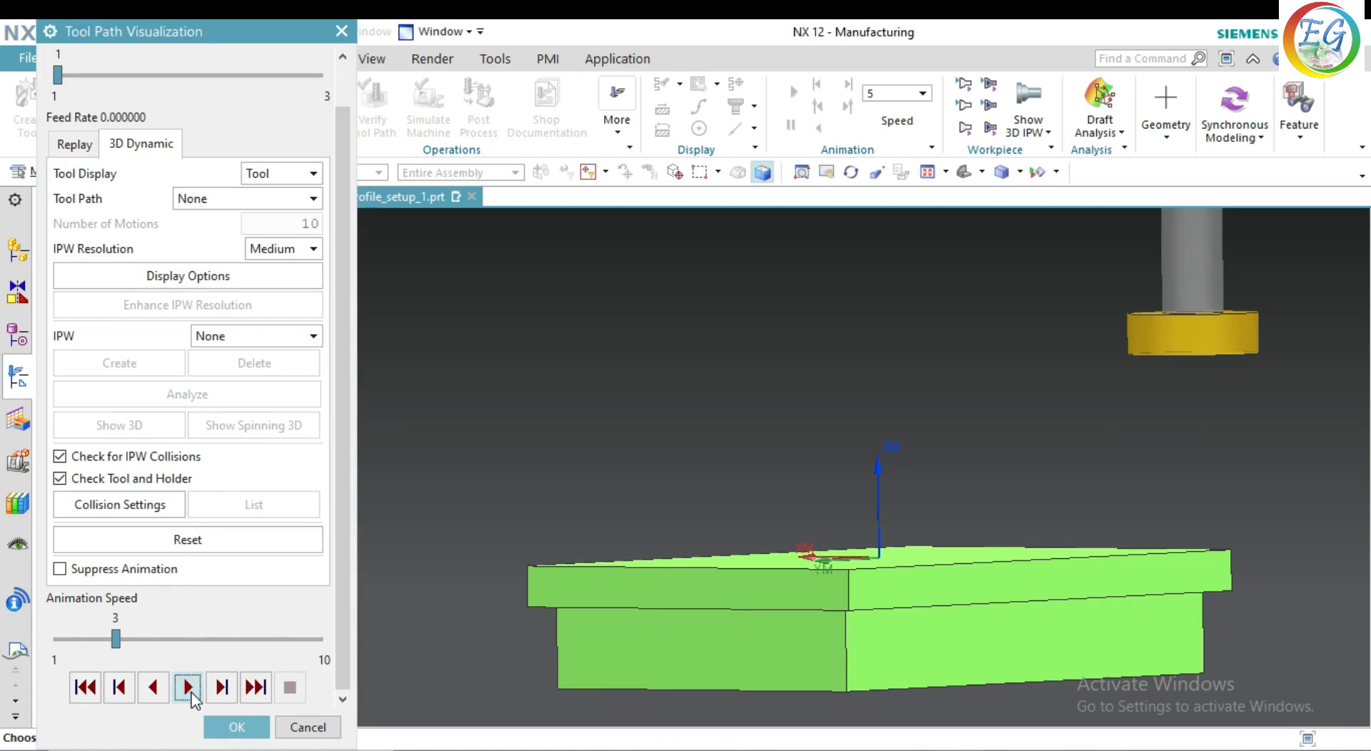
pyautogui.click(190, 690)
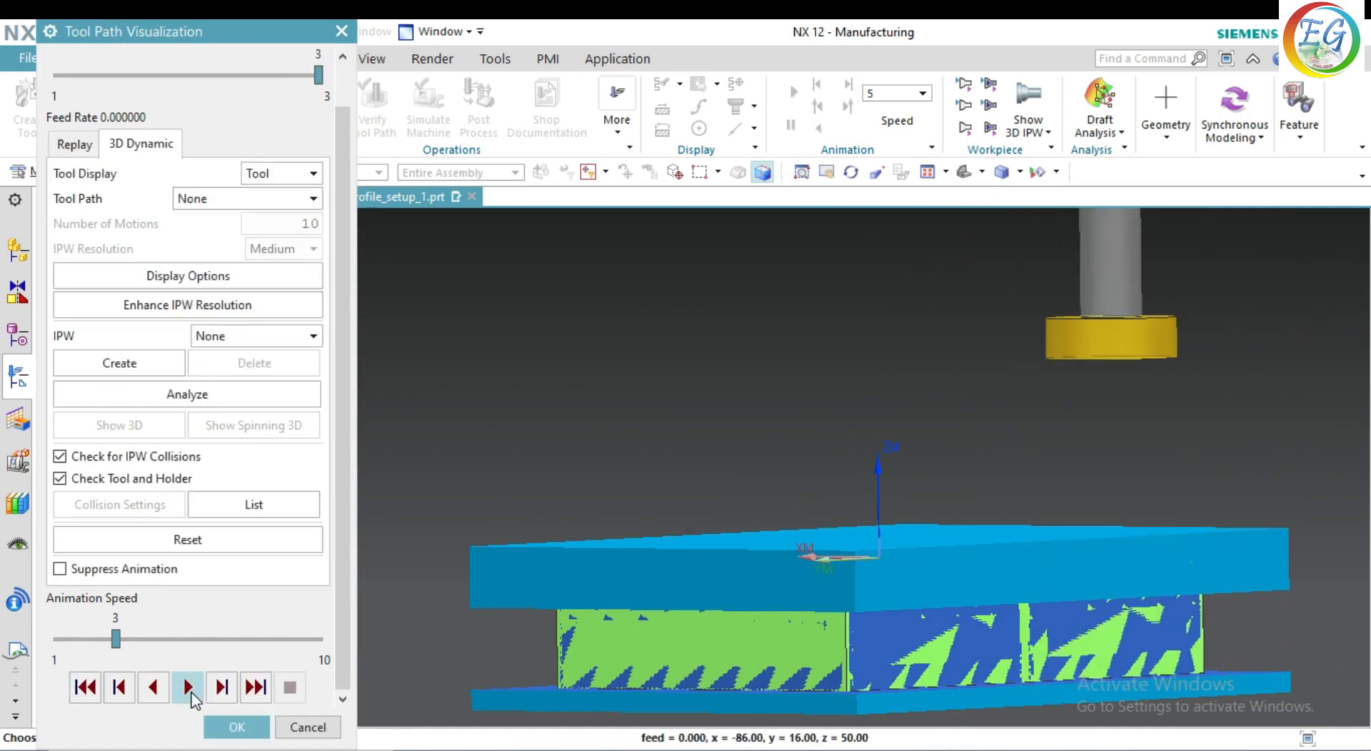
pyautogui.click(256, 736)
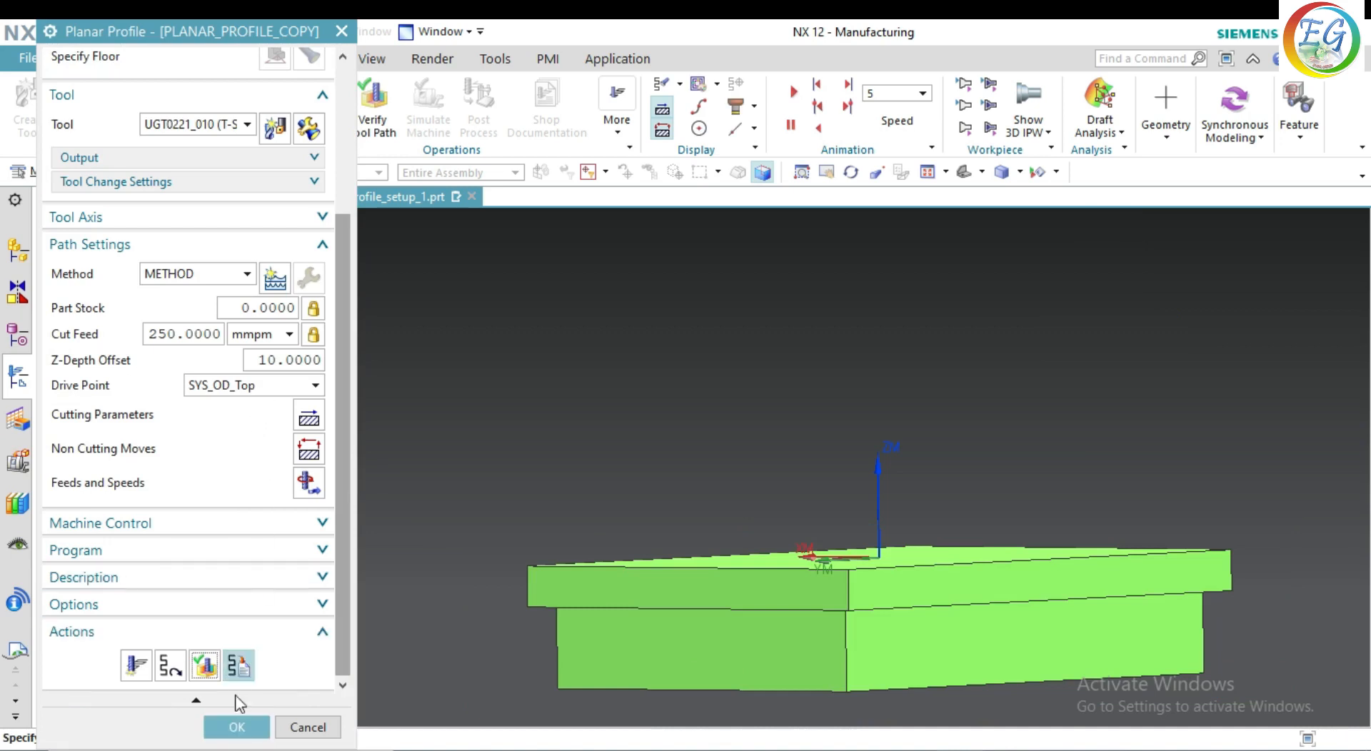
pyautogui.click(237, 728)
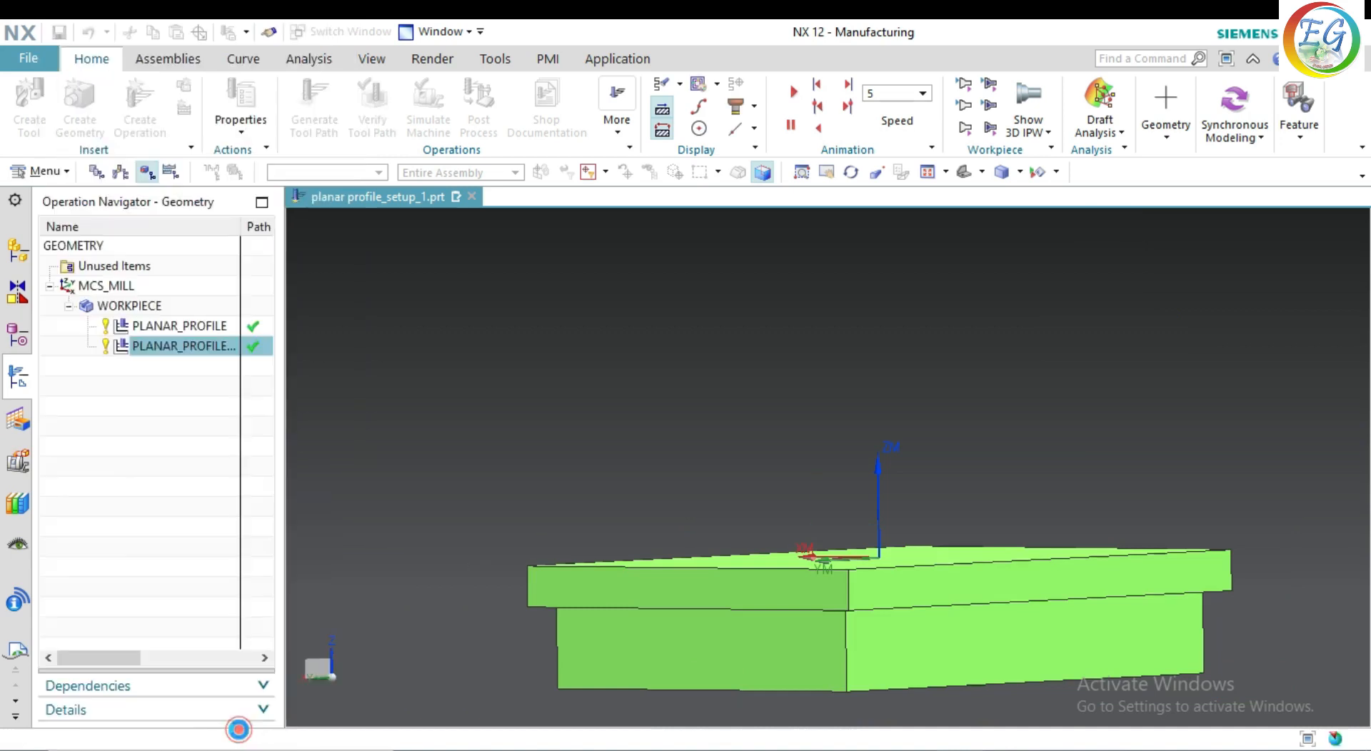
# Step: Duplicate the PLANAR_PROFILE_COPY operation to add a third profile pass under WORKPIECE
pyautogui.rightClick(178, 346)
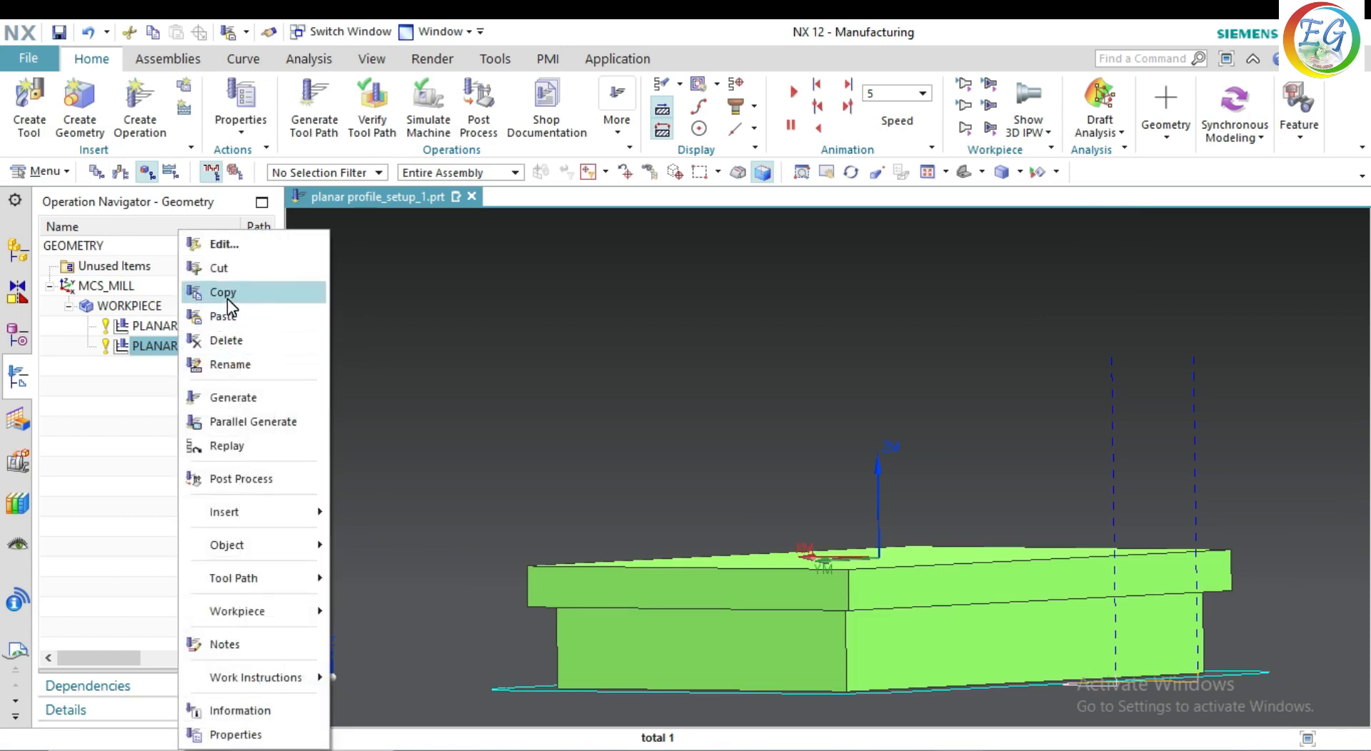
pyautogui.click(226, 294)
pyautogui.rightClick(191, 346)
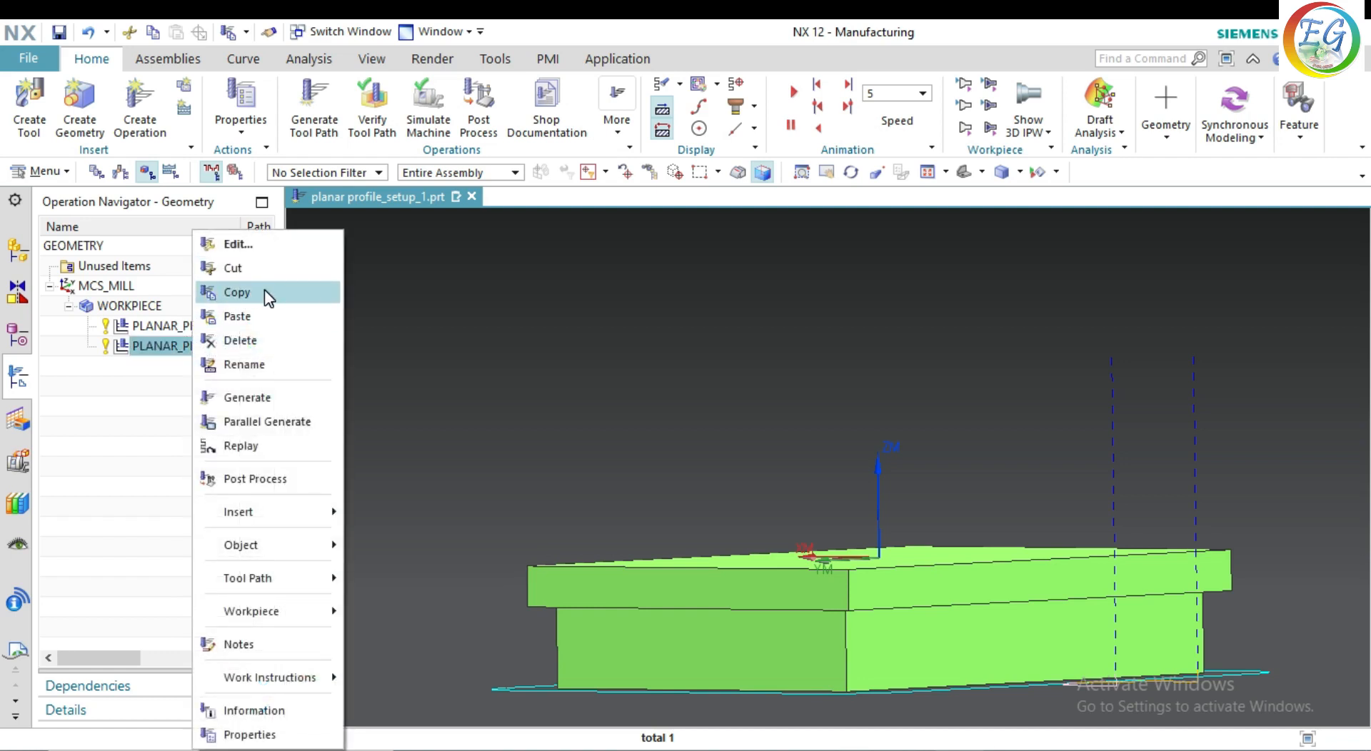
pyautogui.click(258, 313)
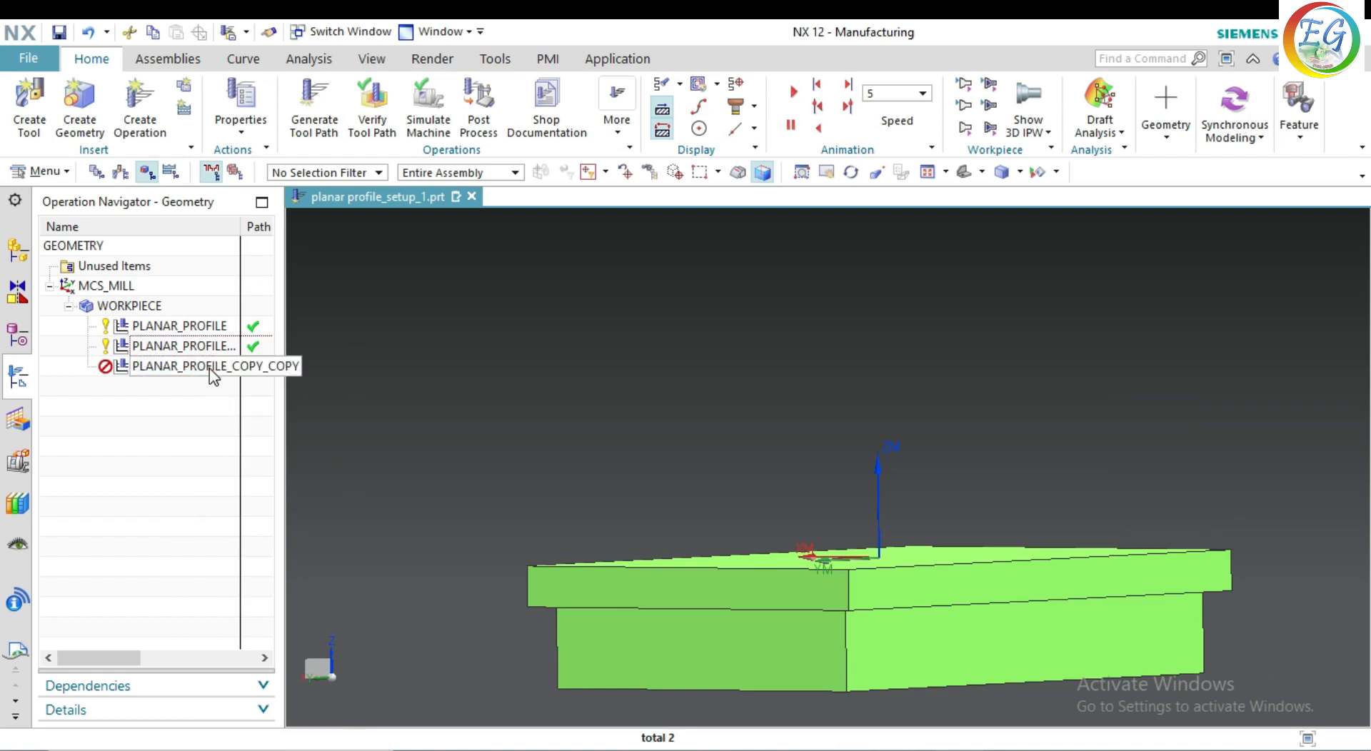
# Step: Set the Z-depth offset of the third Planar Profile operation to 20 and generate its tool path
pyautogui.doubleClick(212, 376)
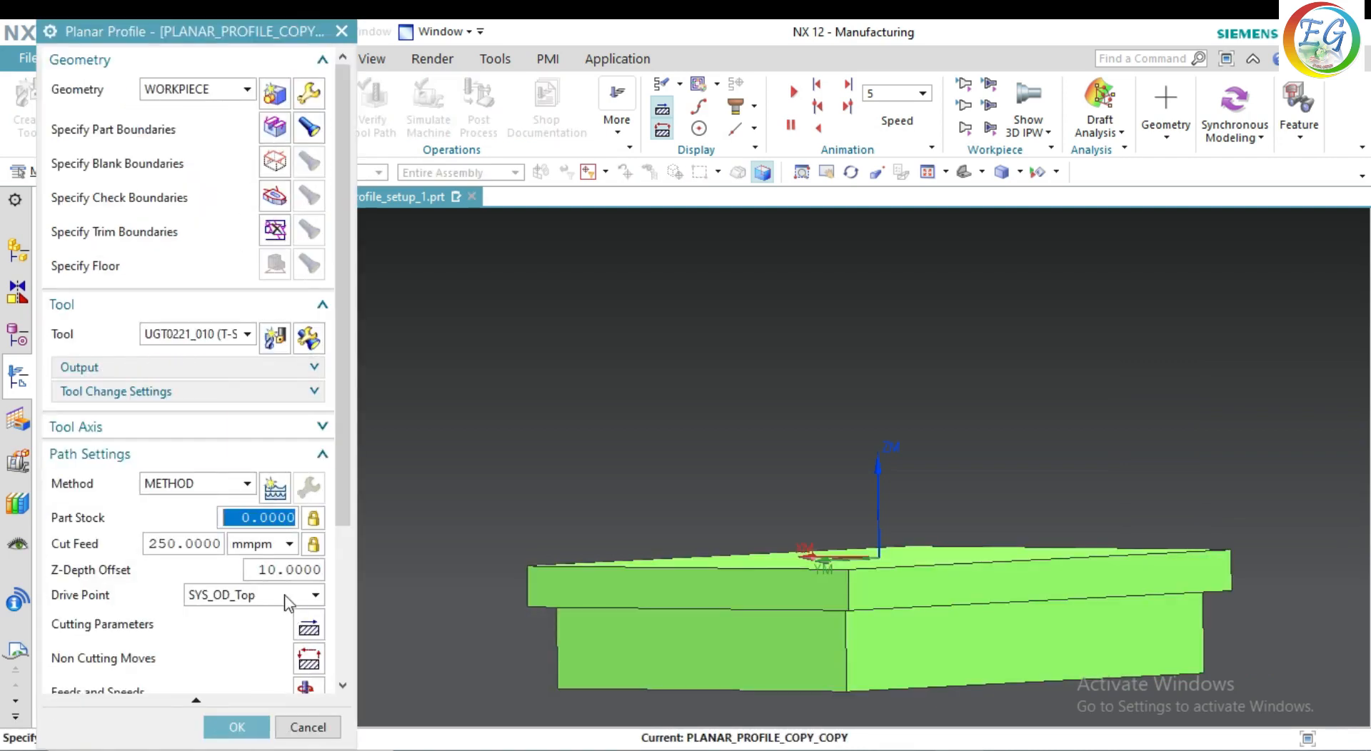
pyautogui.moveTo(268, 572); pyautogui.dragTo(262, 575)
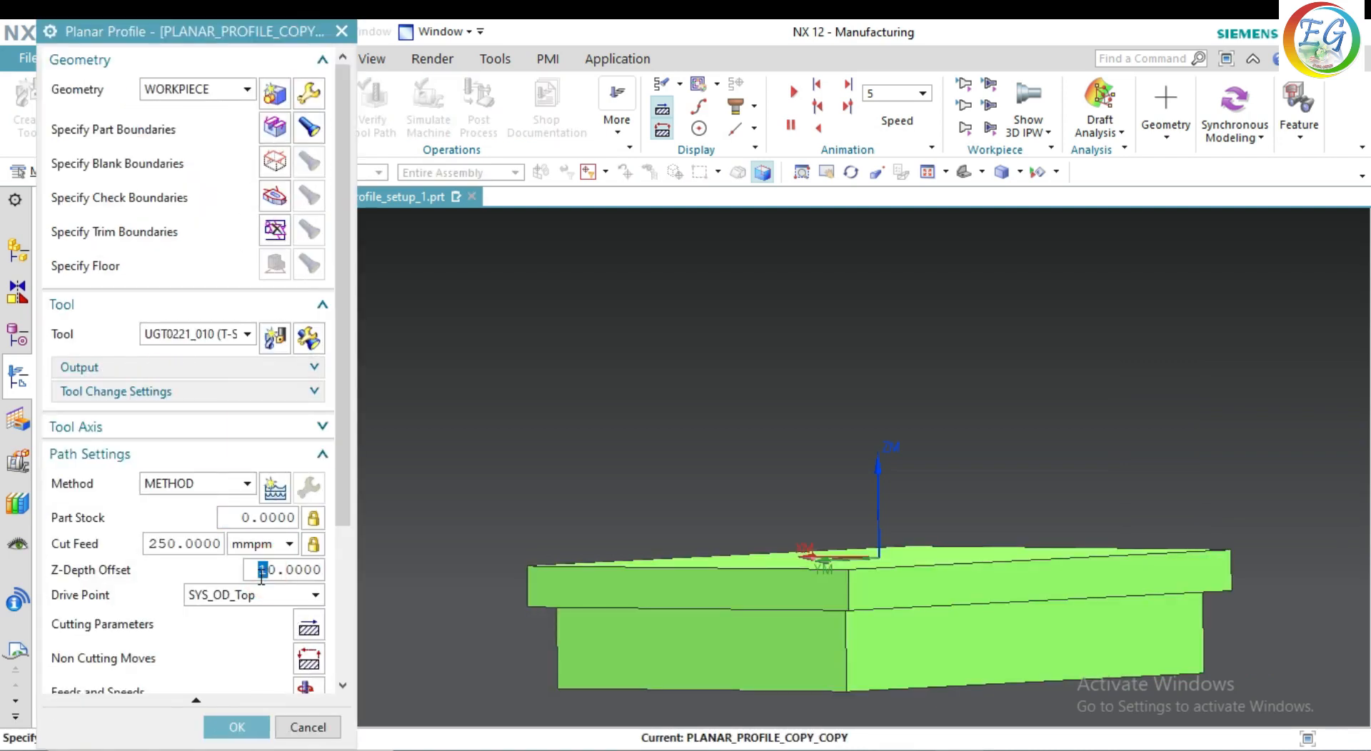
pyautogui.write('20')
pyautogui.doubleClick(261, 576)
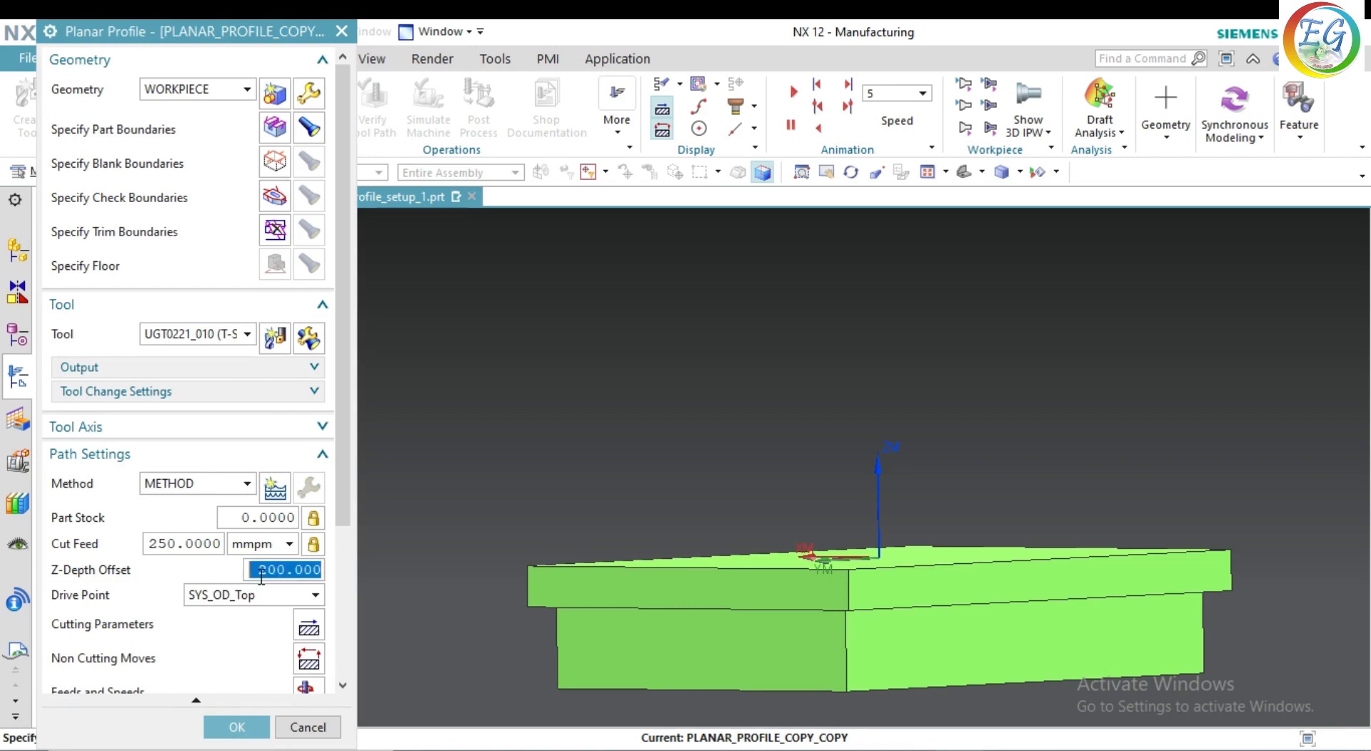
pyautogui.write('20')
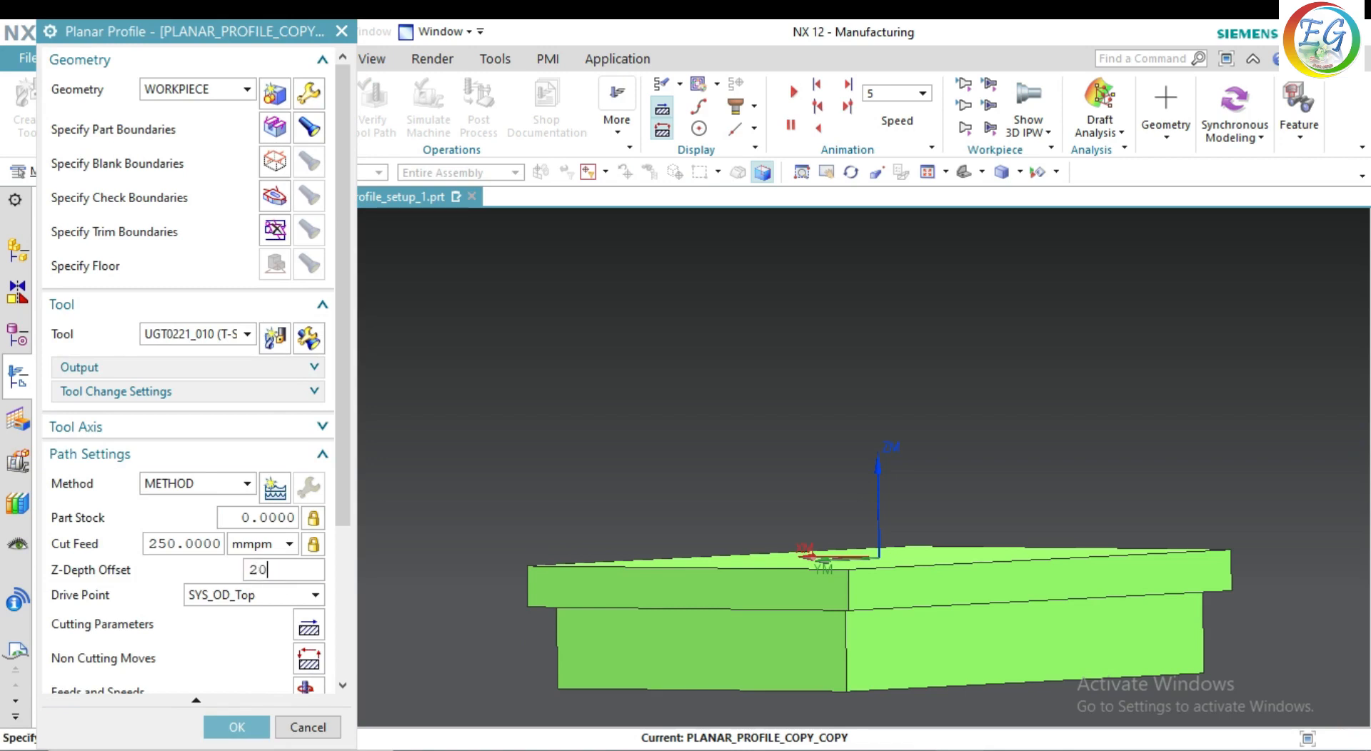
pyautogui.scroll(-5, 259, 679)
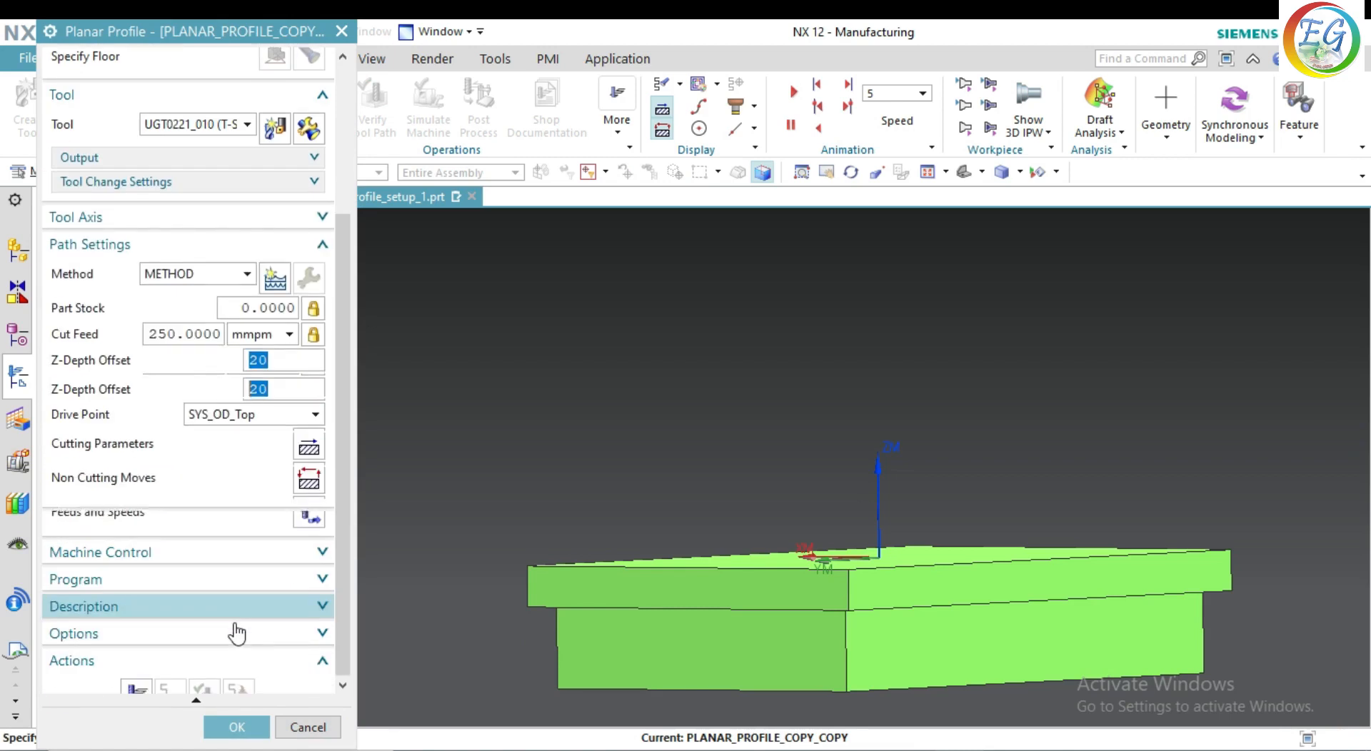
pyautogui.click(135, 662)
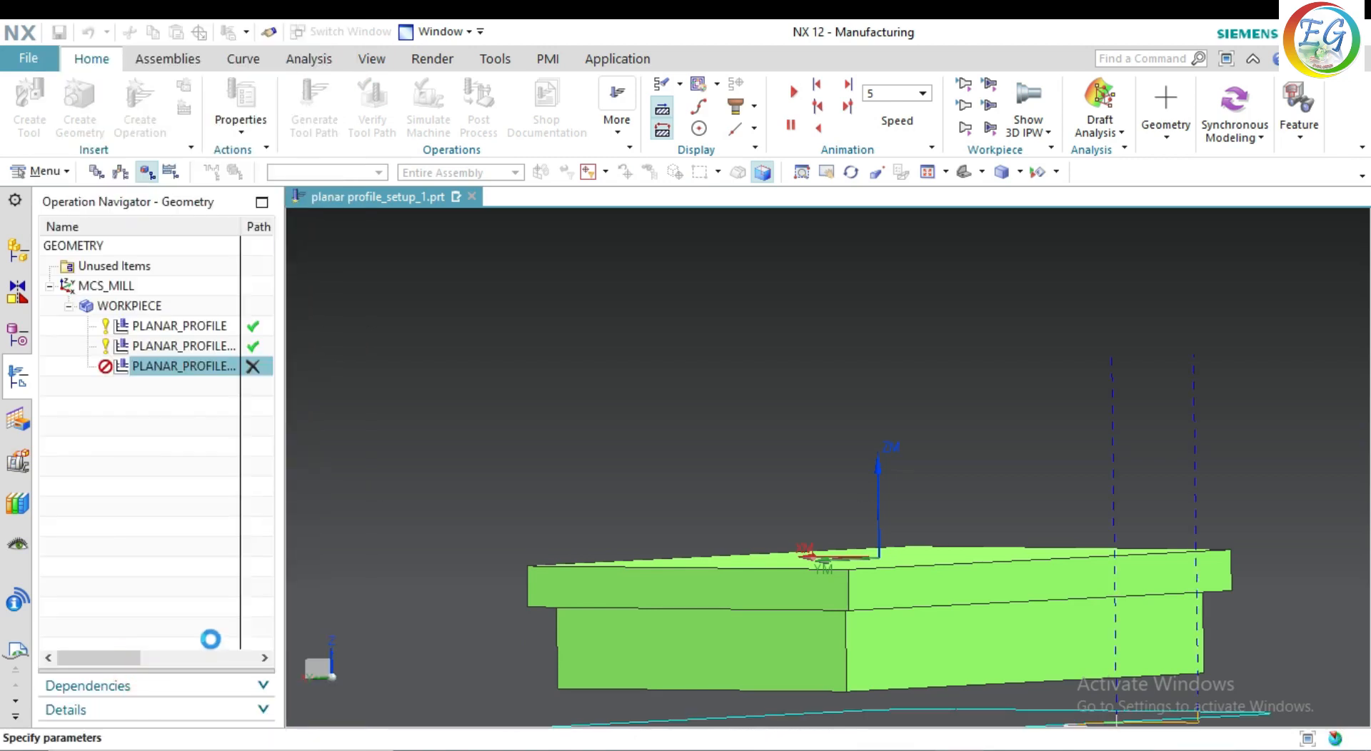
# Step: Verify the third Planar Profile operation by playing its 3D Dynamic simulation and inspect the machined undercut from below and the side
pyautogui.scroll(-4, 190, 604)
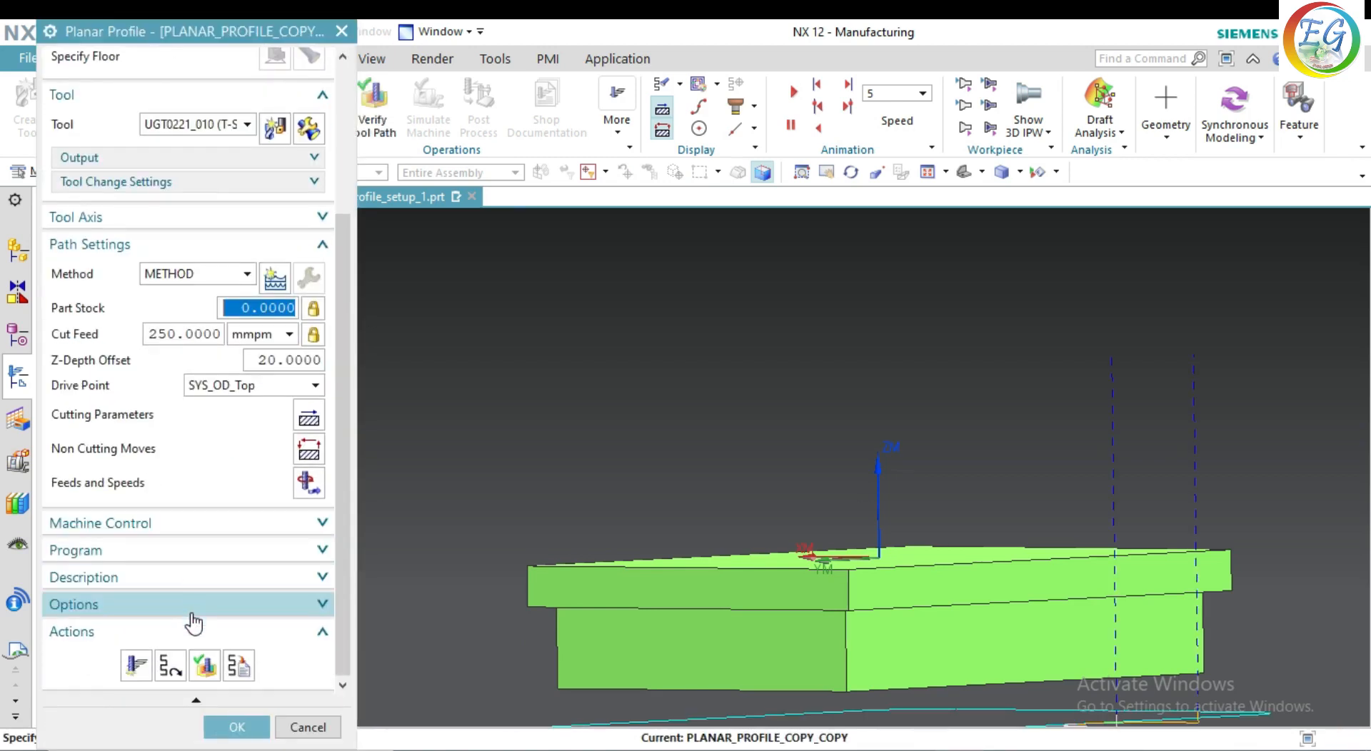
pyautogui.click(205, 665)
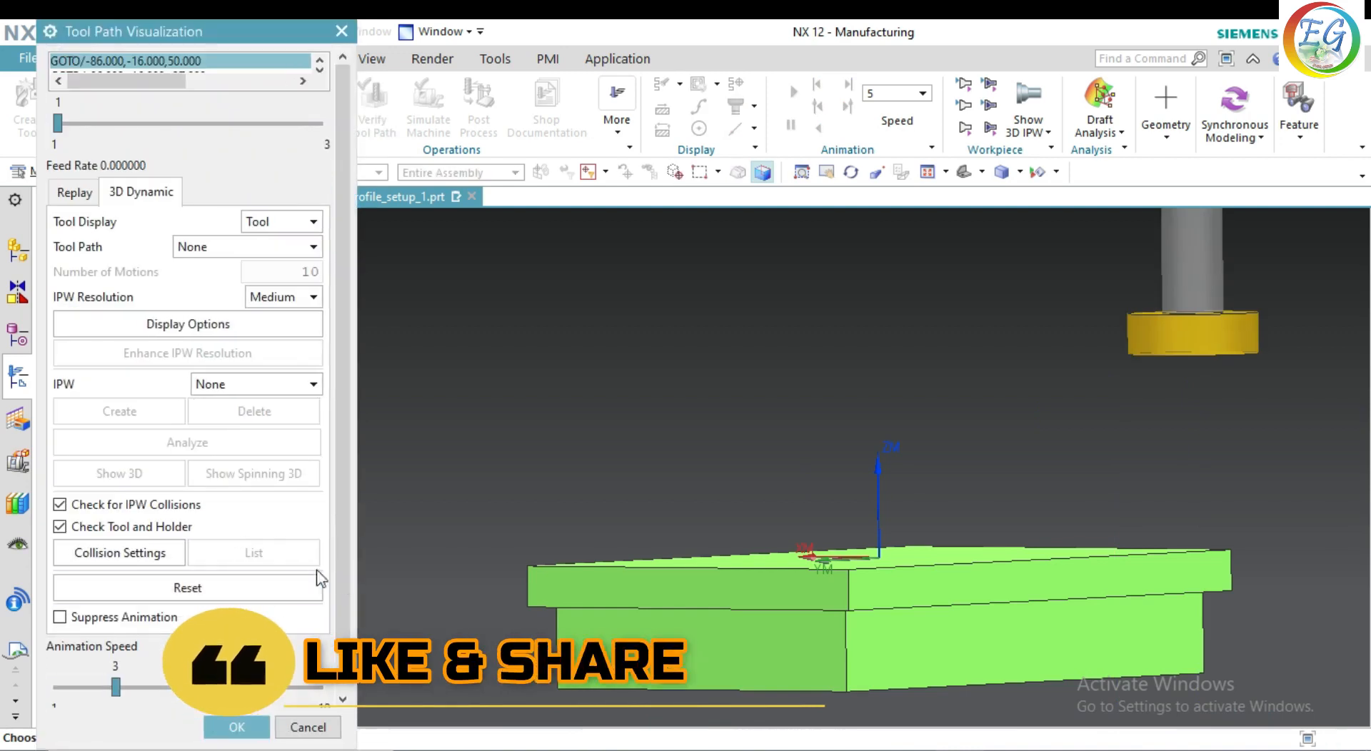
pyautogui.scroll(-1, 243, 607)
pyautogui.click(187, 687)
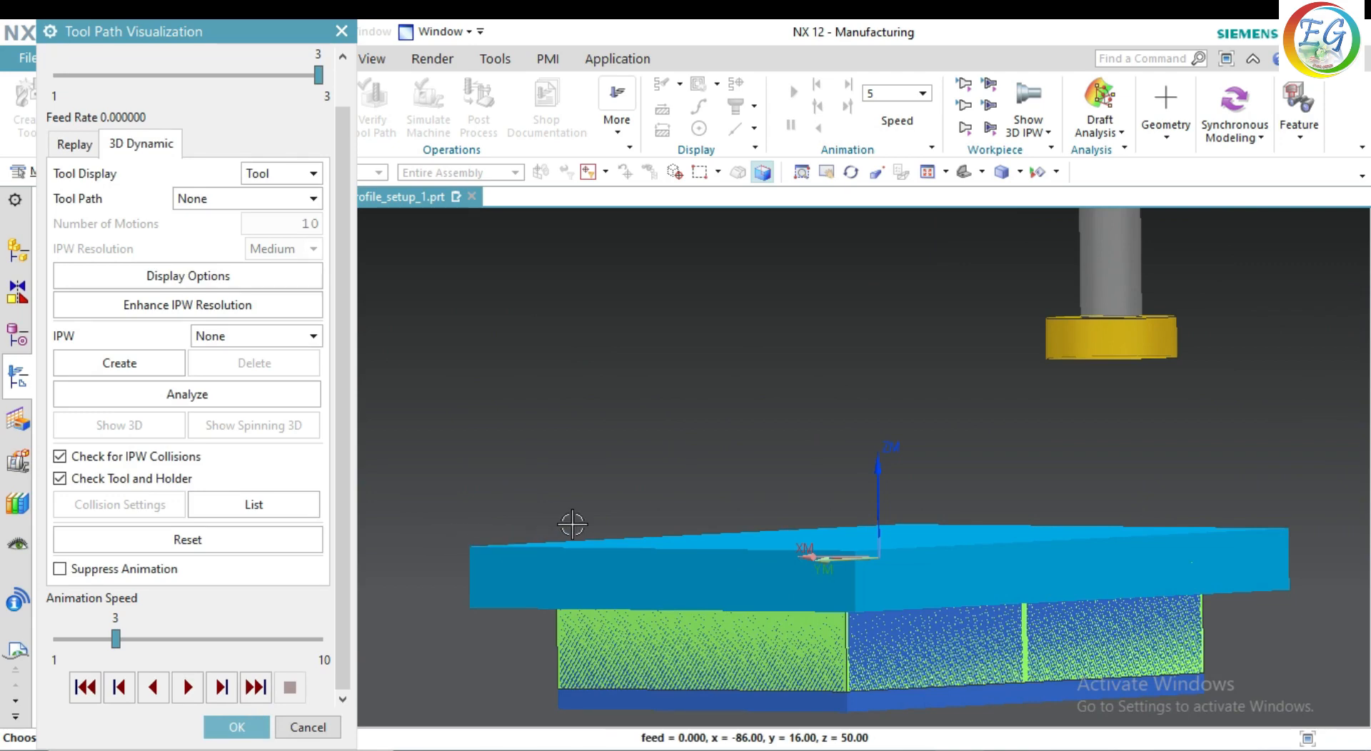
pyautogui.moveTo(582, 497)
pyautogui.mouseDown(button='middle')
pyautogui.moveTo(606, 447)
pyautogui.moveTo(597, 429)
pyautogui.moveTo(560, 454)
pyautogui.moveTo(566, 514)
pyautogui.moveTo(542, 499)
pyautogui.moveTo(566, 476)
pyautogui.mouseUp(button='middle')
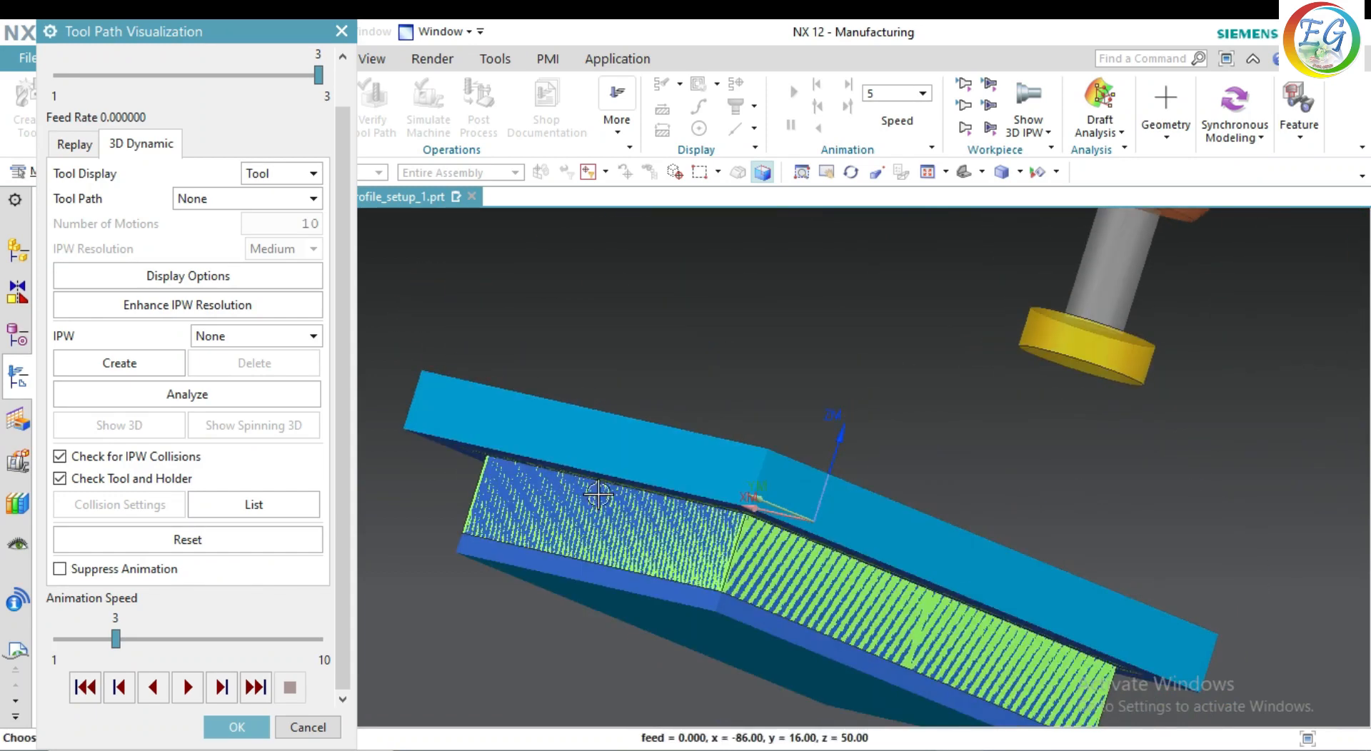
pyautogui.moveTo(1081, 481); pyautogui.dragTo(1056, 459, button='middle')
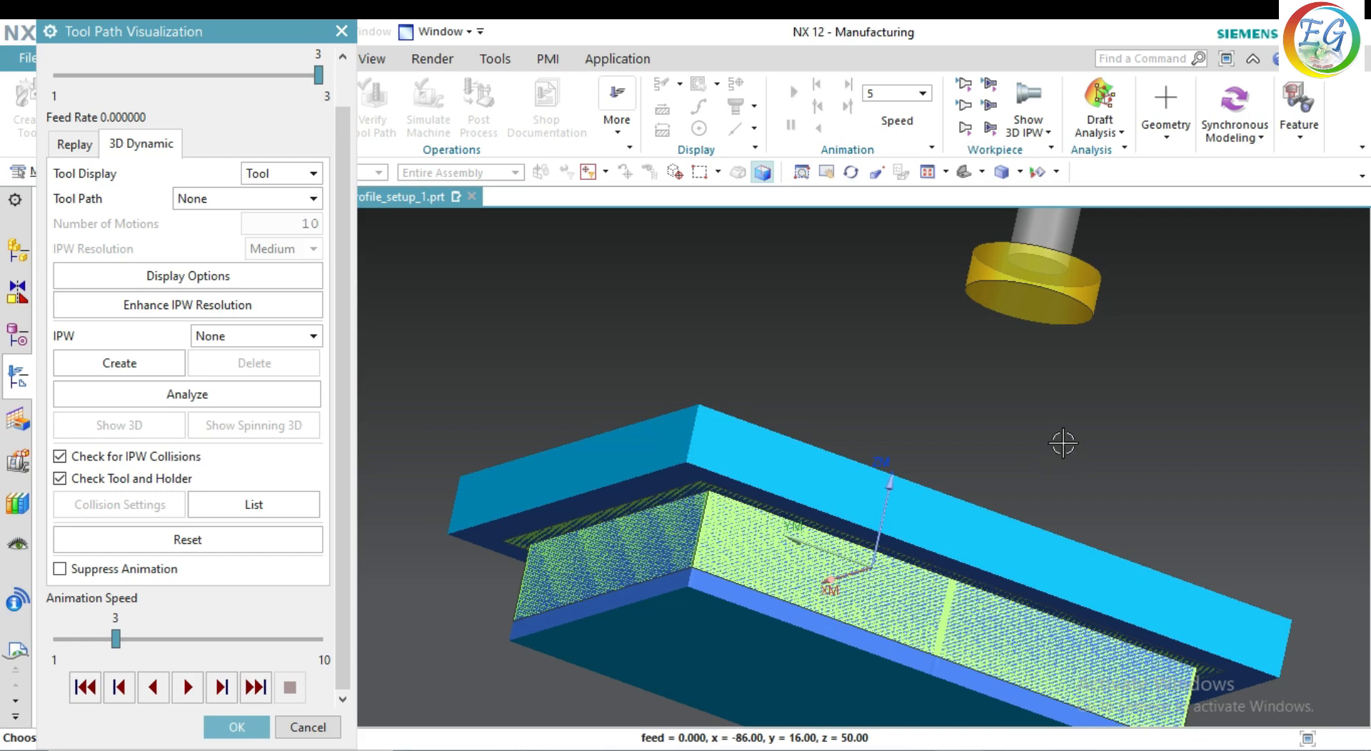
pyautogui.moveTo(990, 385)
pyautogui.mouseDown(button='middle')
pyautogui.moveTo(1004, 410)
pyautogui.moveTo(993, 411)
pyautogui.mouseUp(button='middle')
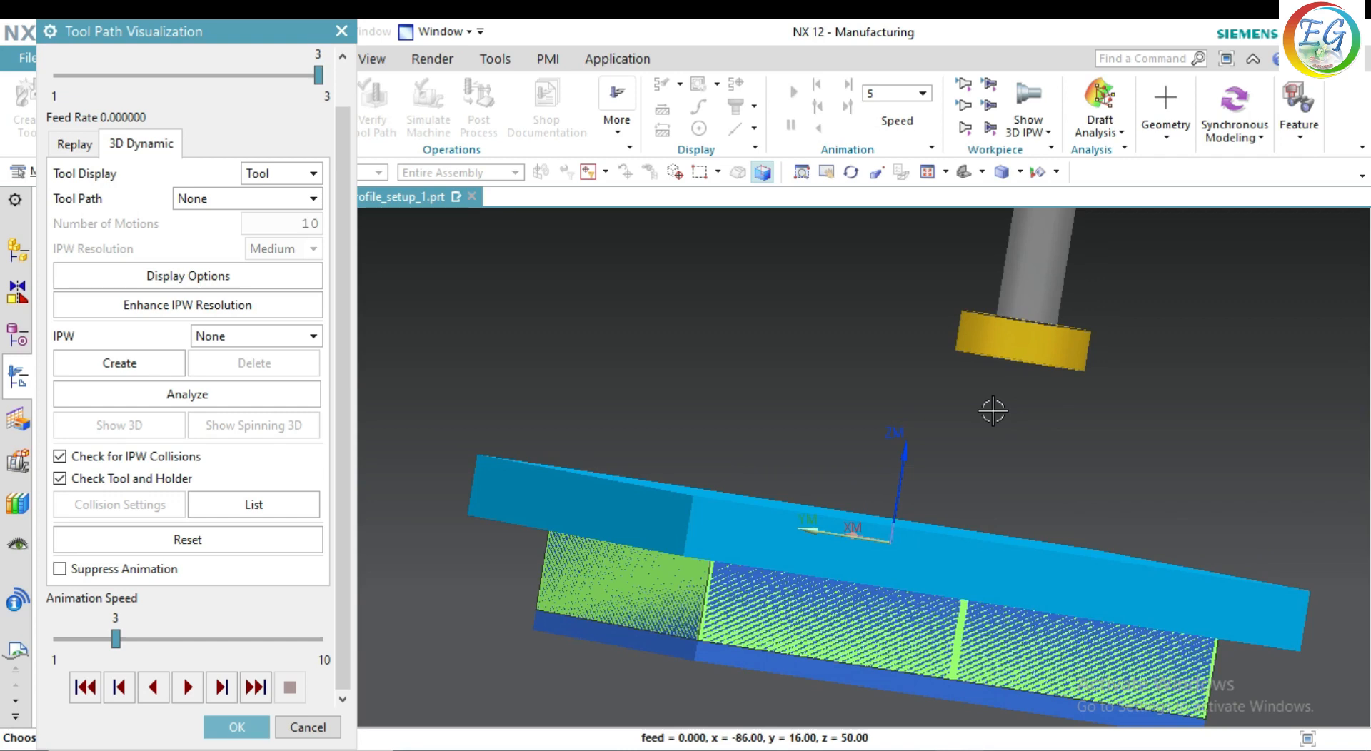